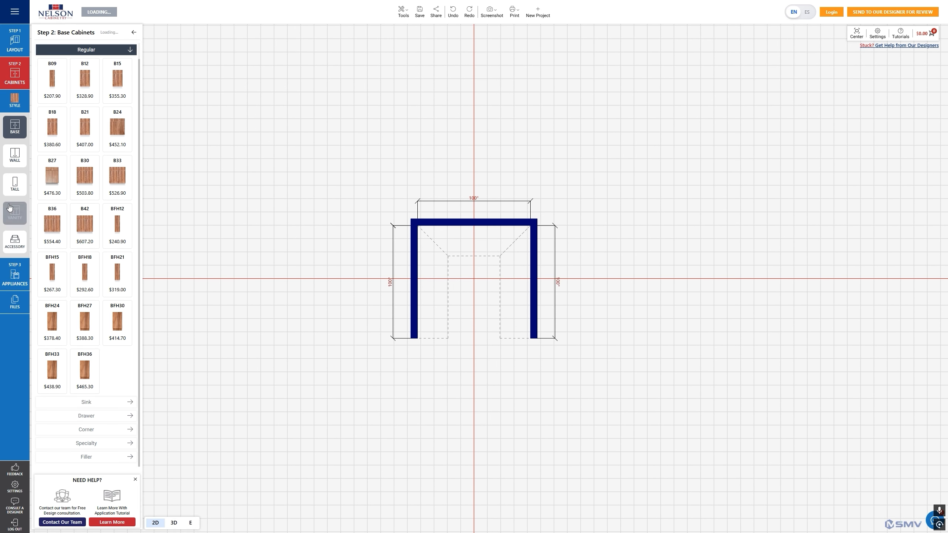
click(15, 276)
click(74, 259)
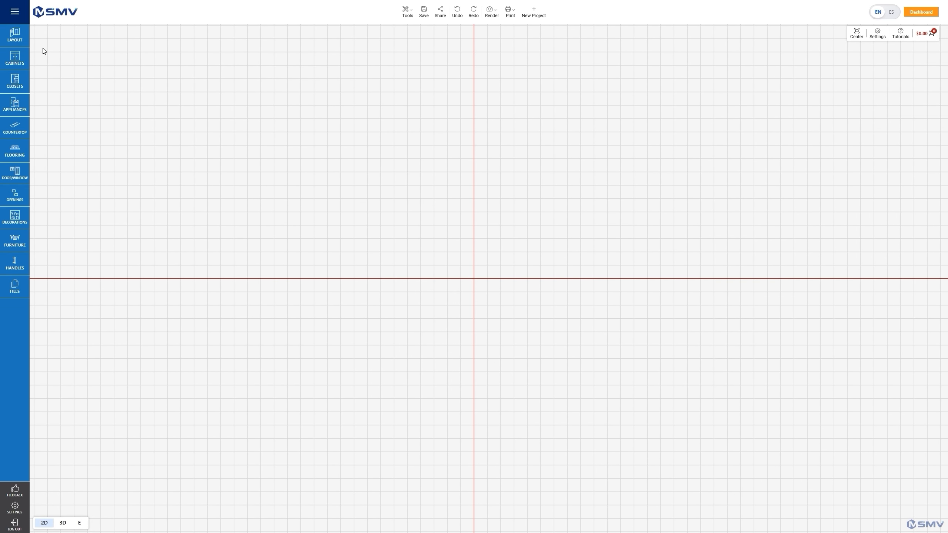
Turn off the tutorial mode and draw two solid walls forming an L, about 180" vertical and about 149" horizontal.
click(12, 35)
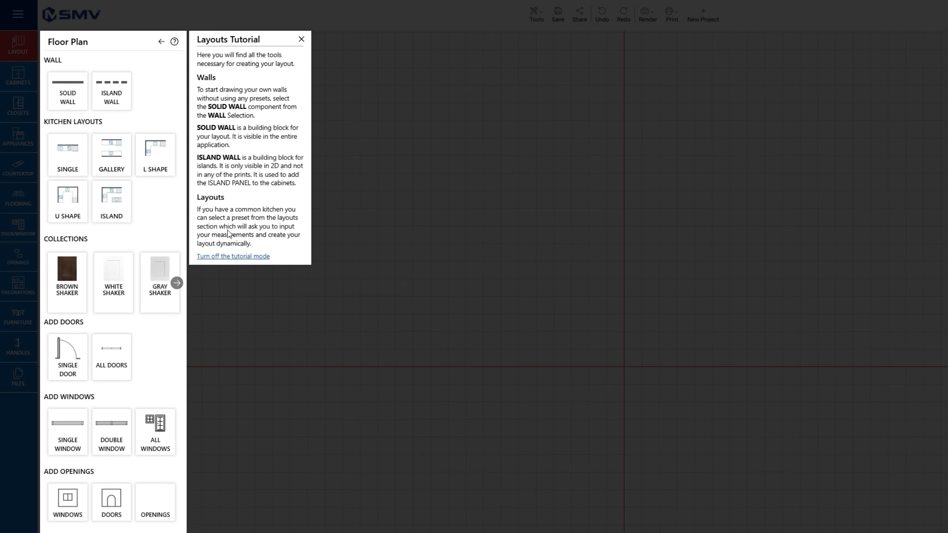
click(232, 257)
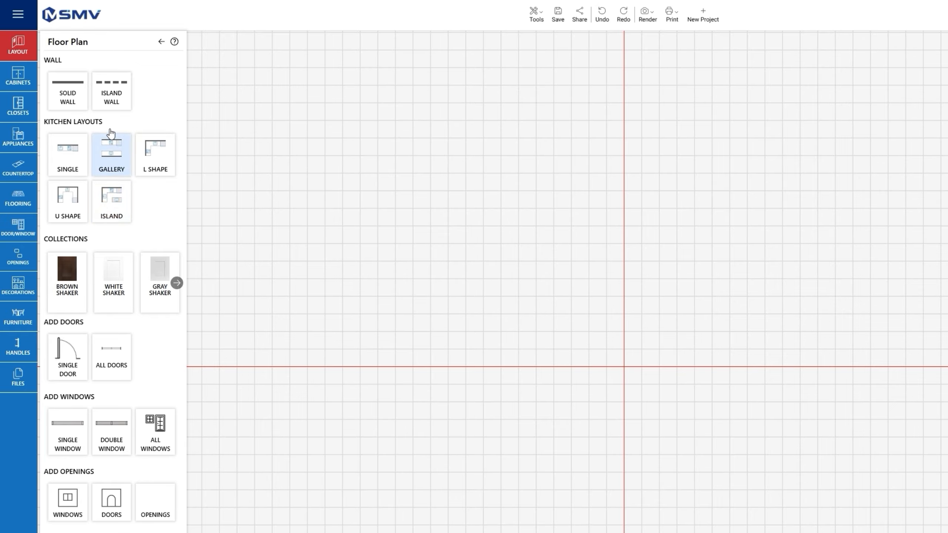
click(72, 87)
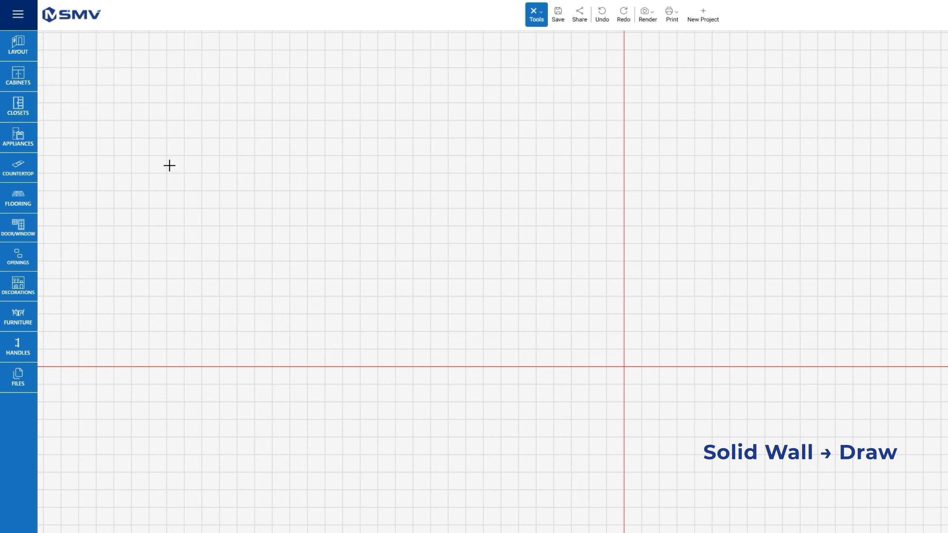
click(159, 432)
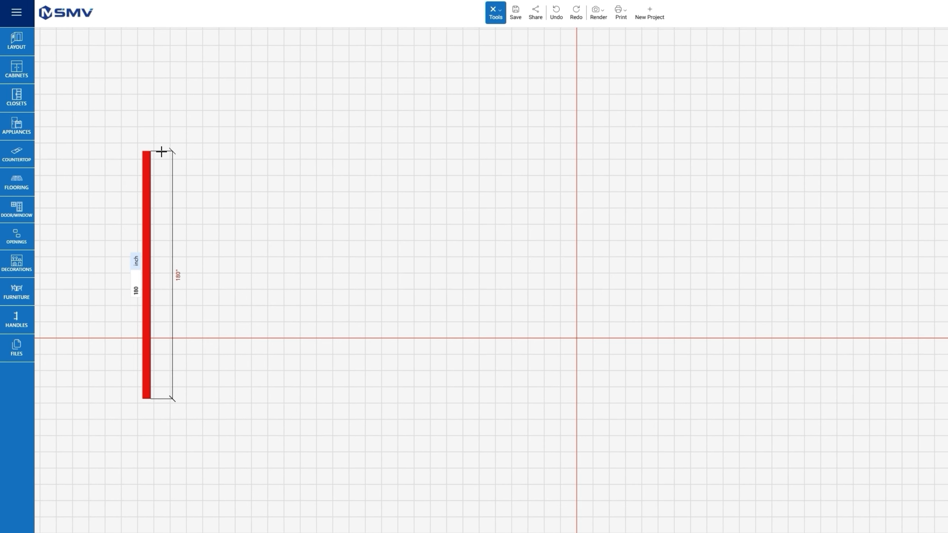
click(160, 164)
click(351, 152)
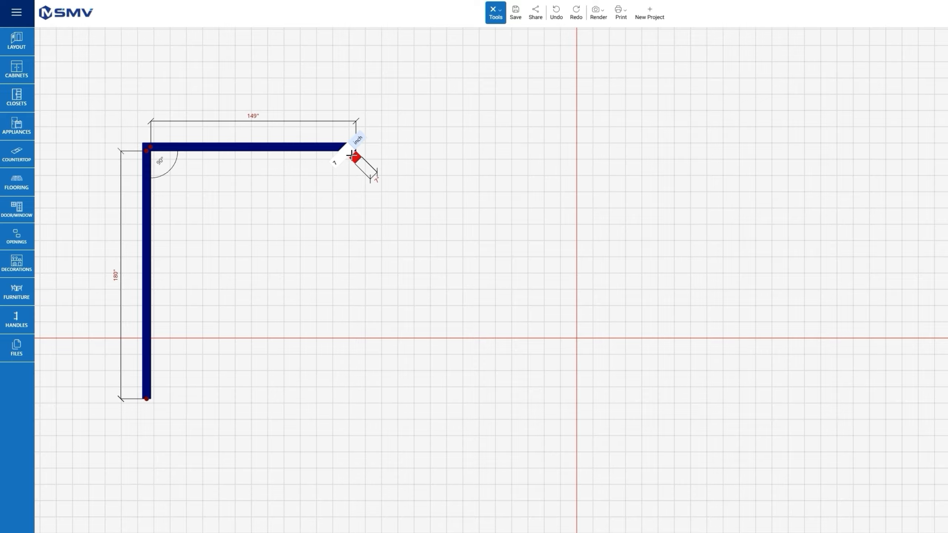
key(Escape)
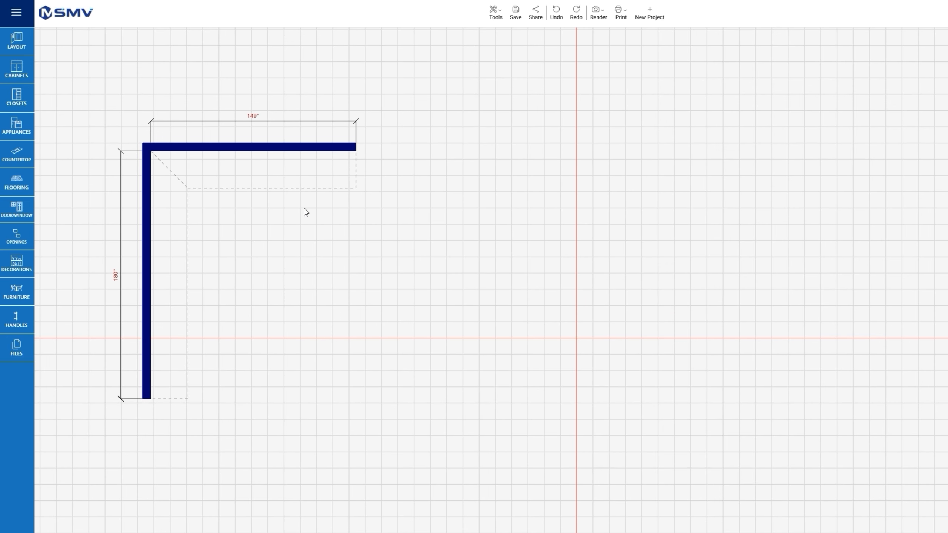
Select both walls together and move them toward the center of the floor plan grid.
mouse_move(265, 214)
mouse_down()
mouse_move(335, 239)
mouse_move(342, 275)
mouse_move(231, 252)
mouse_move(241, 199)
mouse_move(271, 214)
mouse_move(282, 237)
mouse_move(285, 273)
mouse_move(252, 271)
mouse_up()
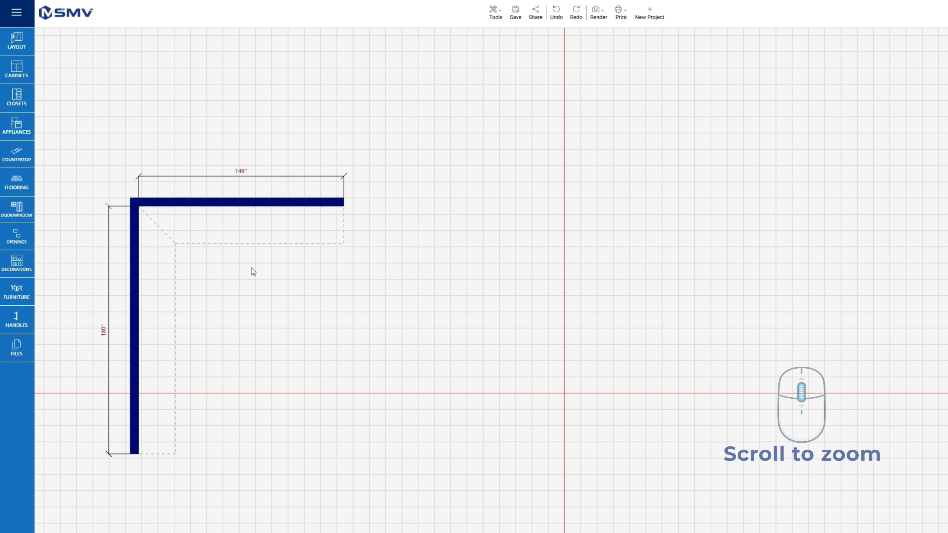
scroll(253, 272, up, 5)
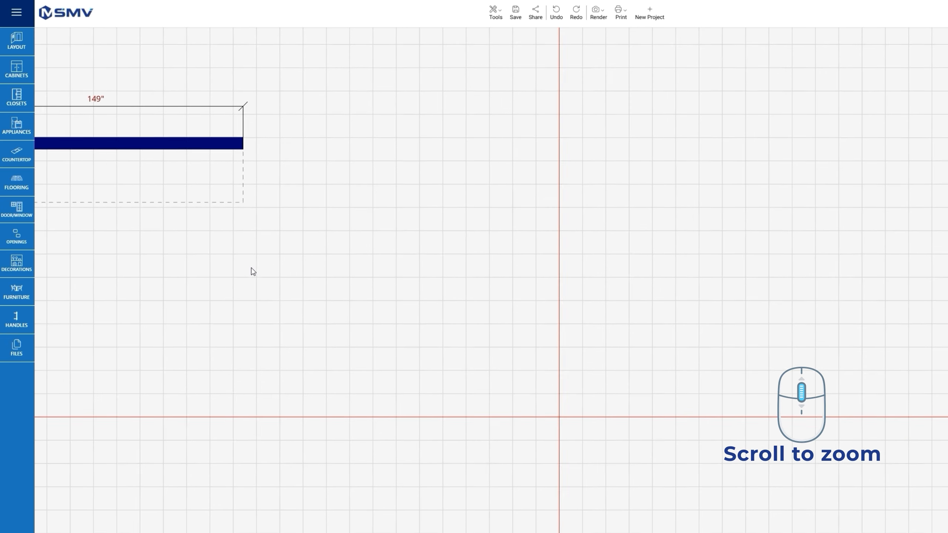
scroll(253, 271, down, 5)
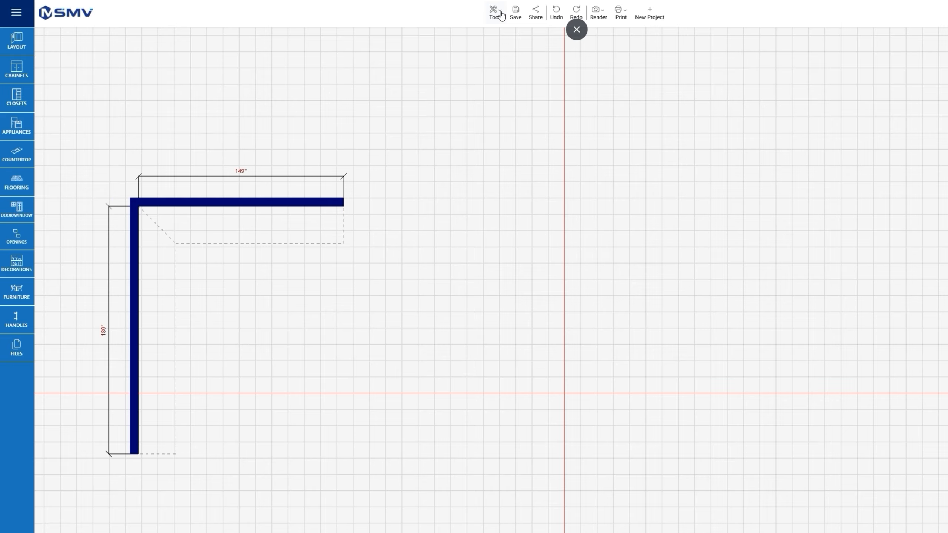
click(496, 13)
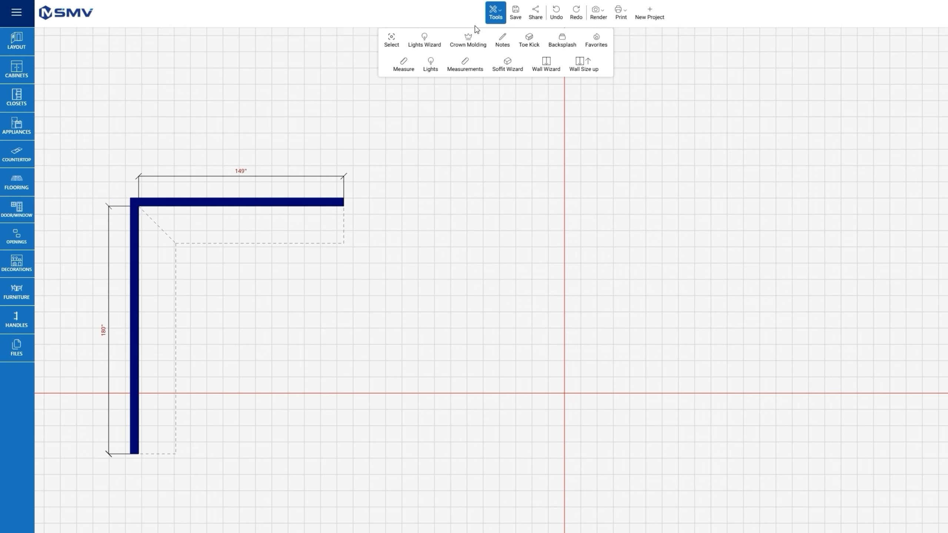
click(388, 48)
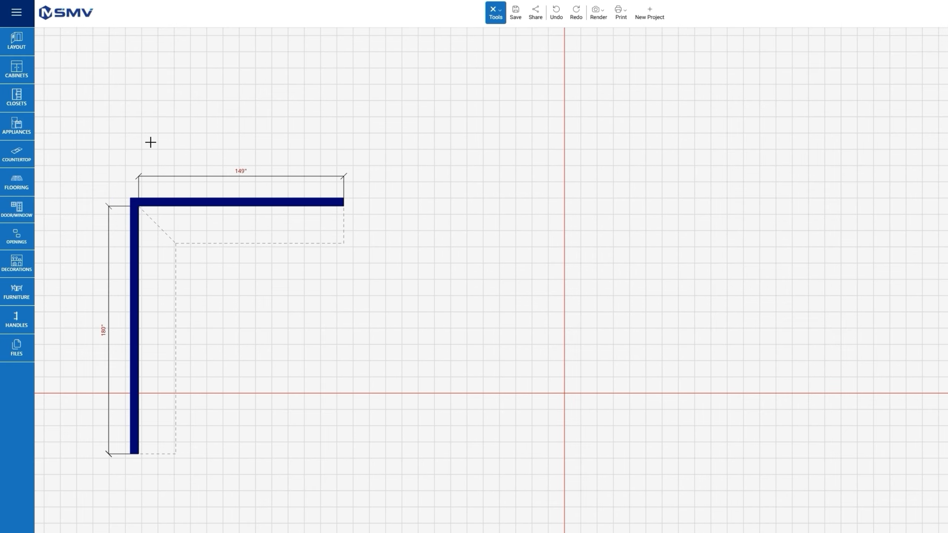
drag(80, 129, 449, 505)
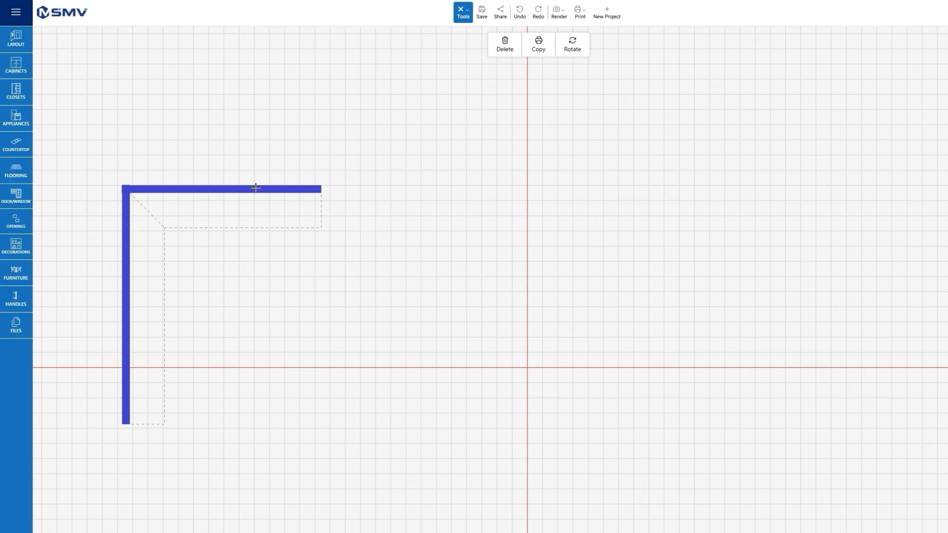
drag(272, 202, 580, 249)
key(Escape)
key(Escape)
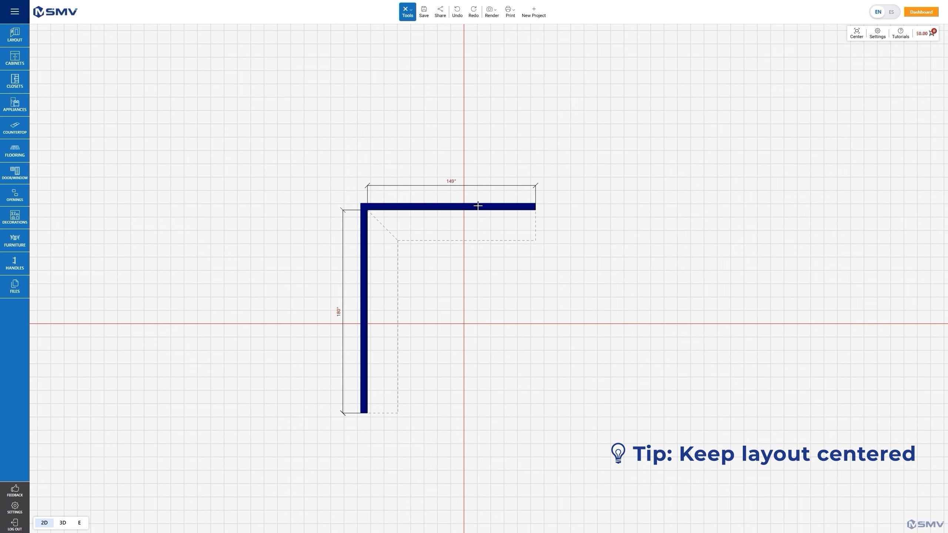
Set the vertical wall's width to 120 inches.
right_click(365, 252)
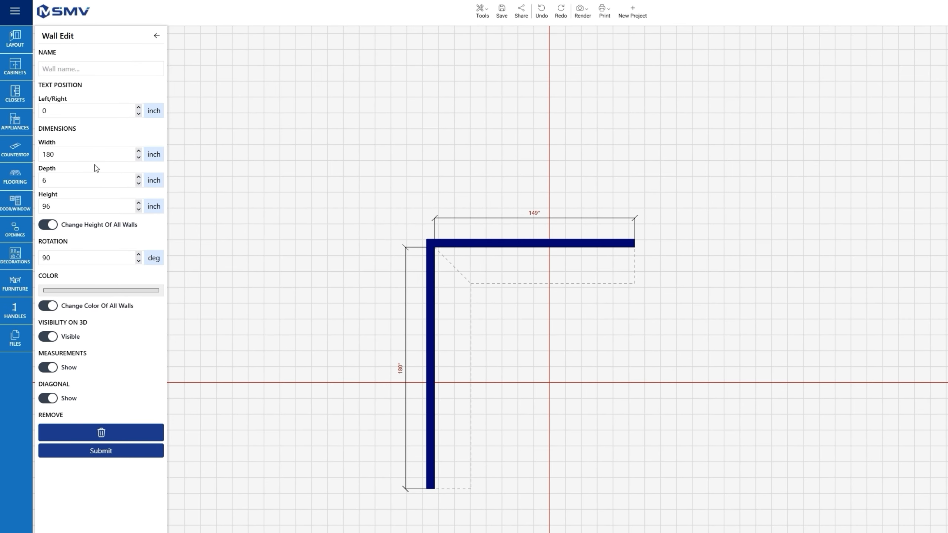
double_click(94, 157)
text(120)
click(154, 154)
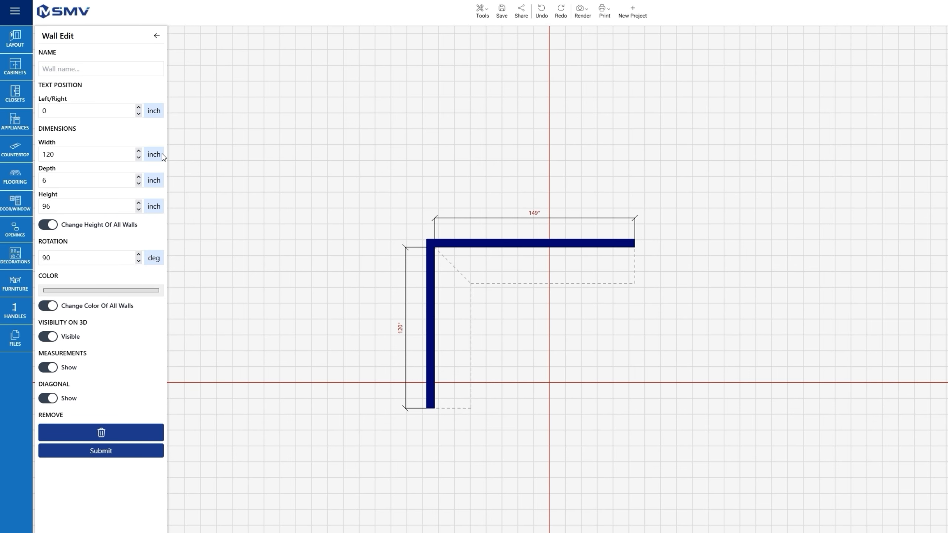
Set the horizontal wall's width to 120 inches.
right_click(490, 249)
click(113, 153)
key(ctrl+a)
text(120)
click(155, 154)
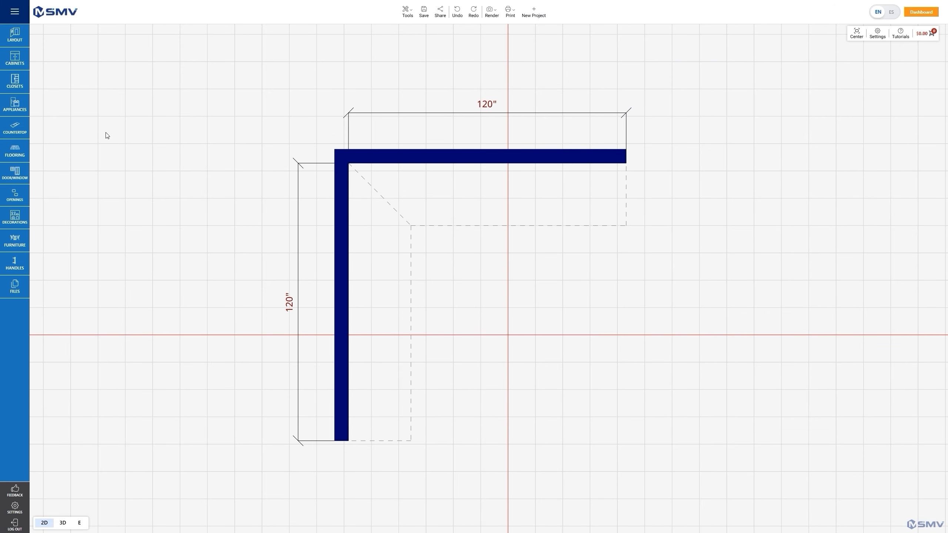
Browse the 36" stainless refrigerators in the appliance catalog and bring up the favorite option for one Fridge 36" model.
click(15, 105)
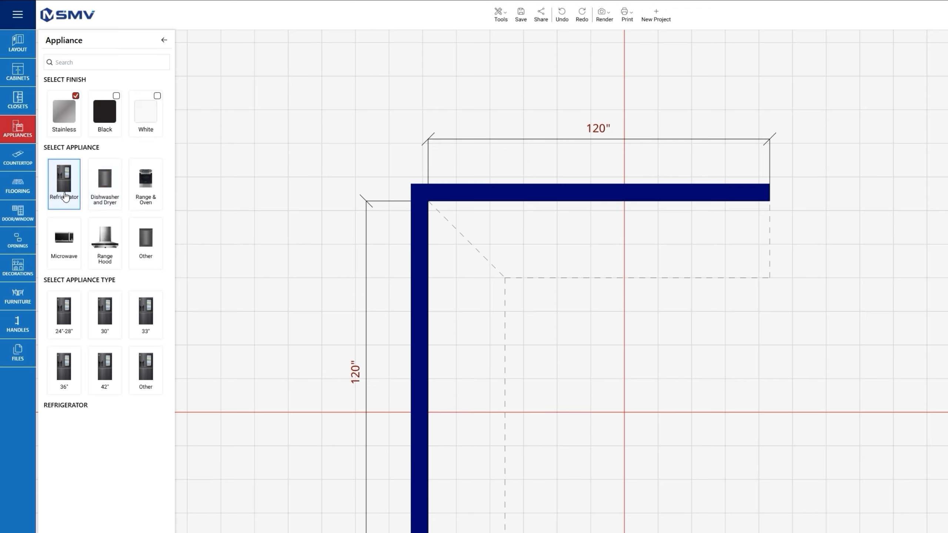
click(65, 376)
scroll(67, 481, down, 3)
scroll(67, 481, down, 1)
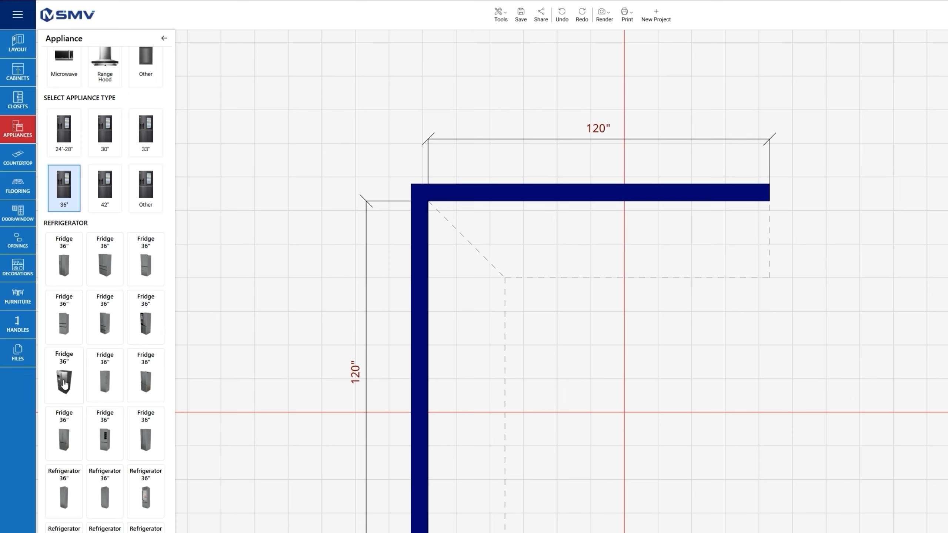
right_click(64, 381)
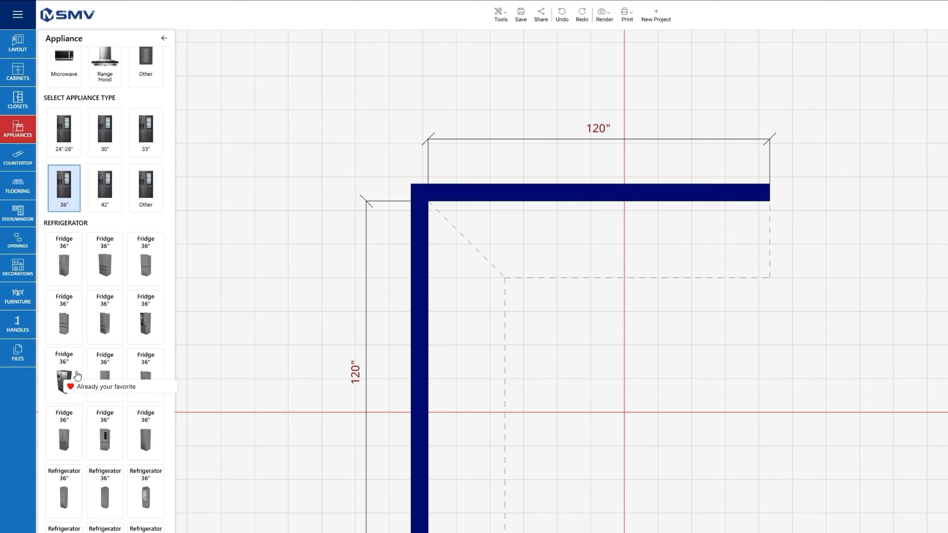
Place a 36" refrigerator in the plan and snap it against the lower end of the vertical wall.
scroll(75, 375, up, 5)
drag(67, 182, 632, 441)
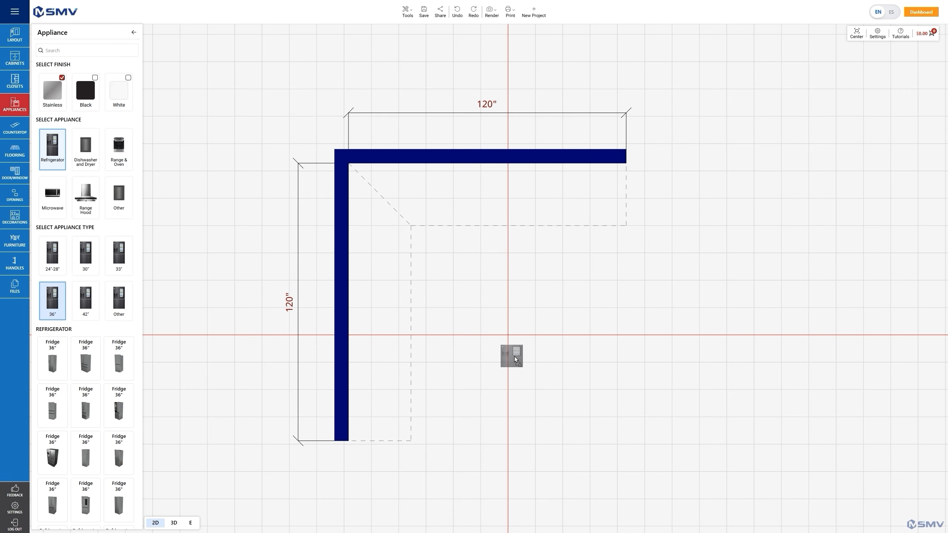
drag(514, 359, 516, 358)
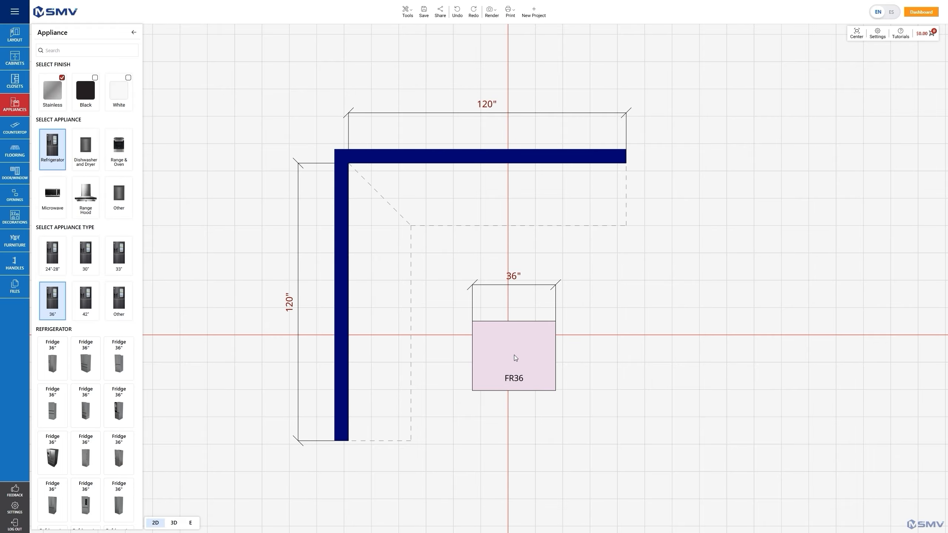
drag(492, 364, 384, 392)
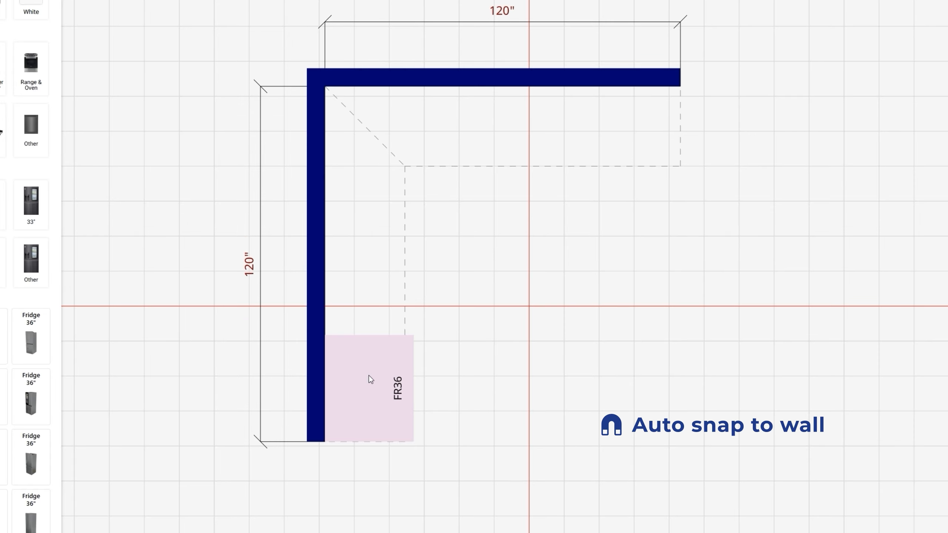
click(368, 375)
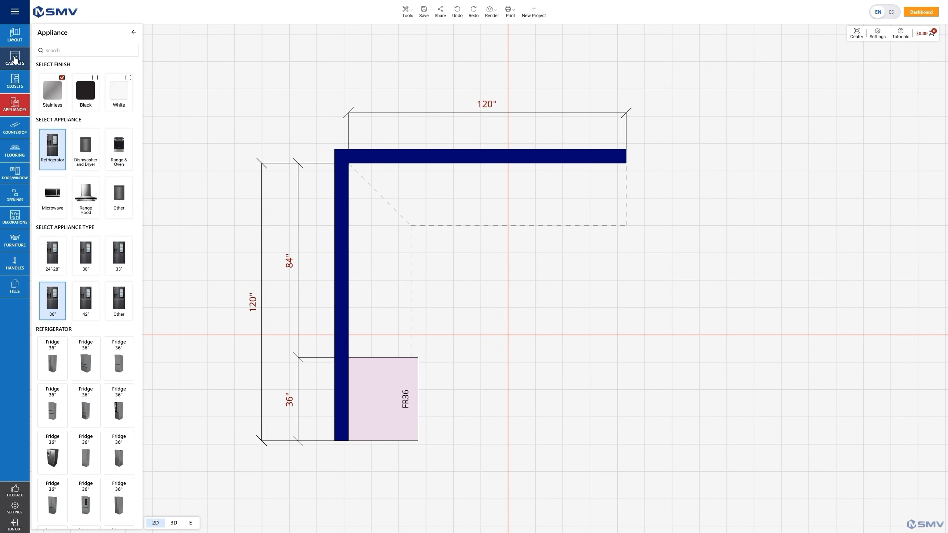
Apply the White Shaker style to the cabinet menu and return to the base cabinets.
click(15, 58)
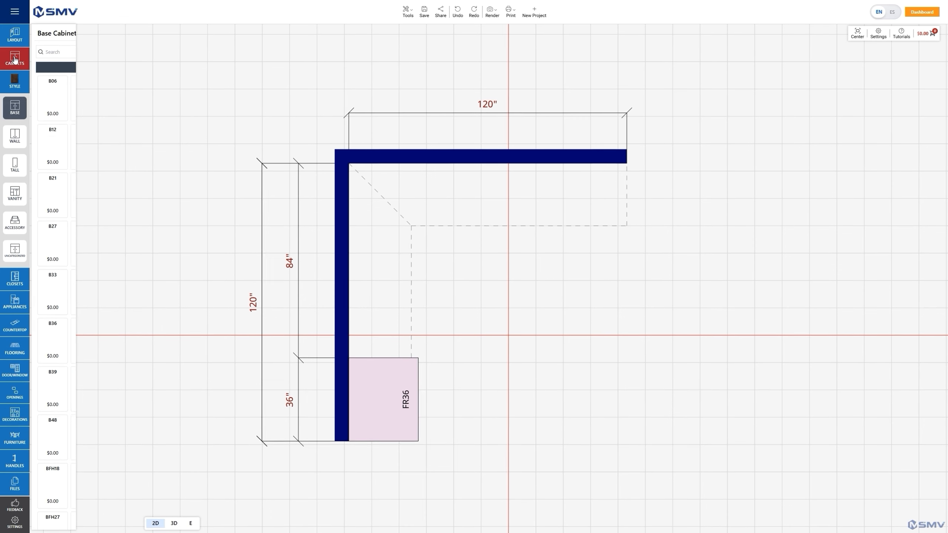
click(18, 89)
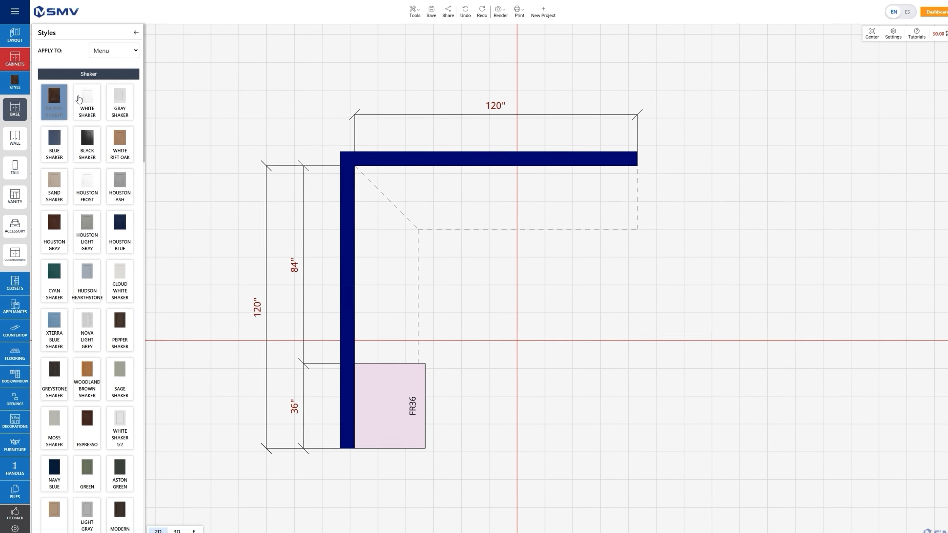
click(87, 109)
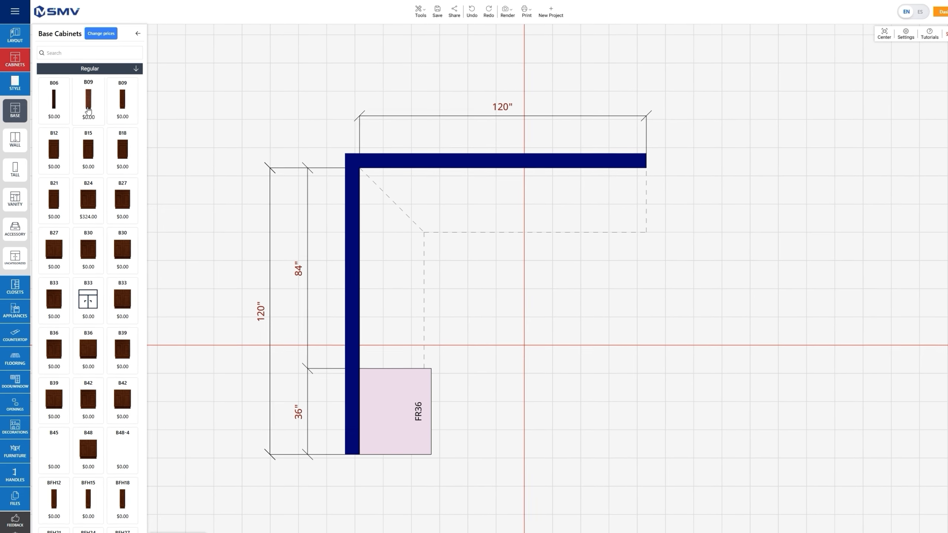
click(14, 83)
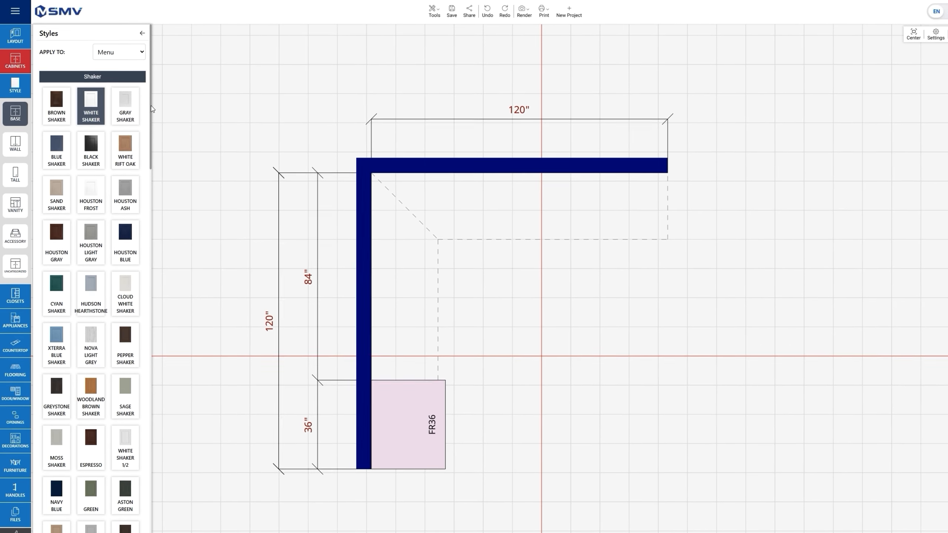
scroll(145, 157, down, 5)
drag(146, 160, 164, 105)
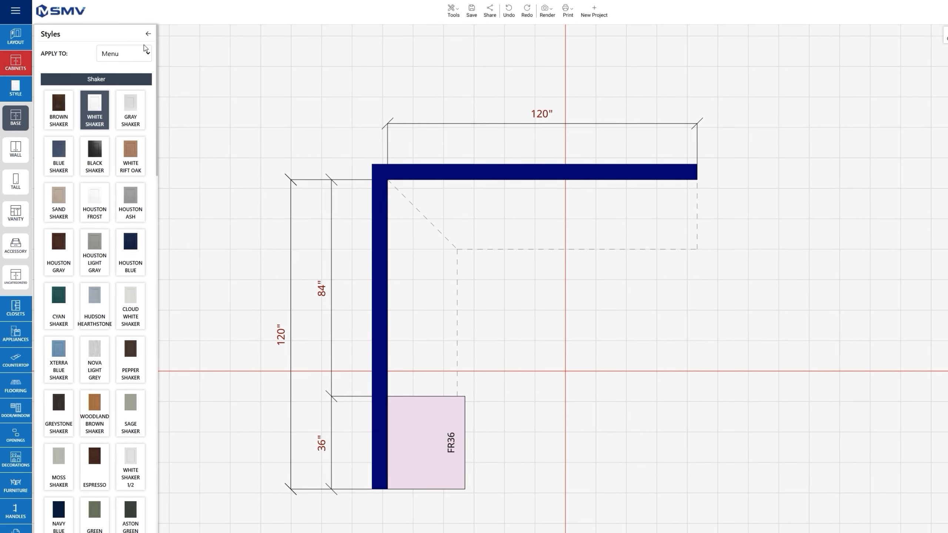
click(147, 34)
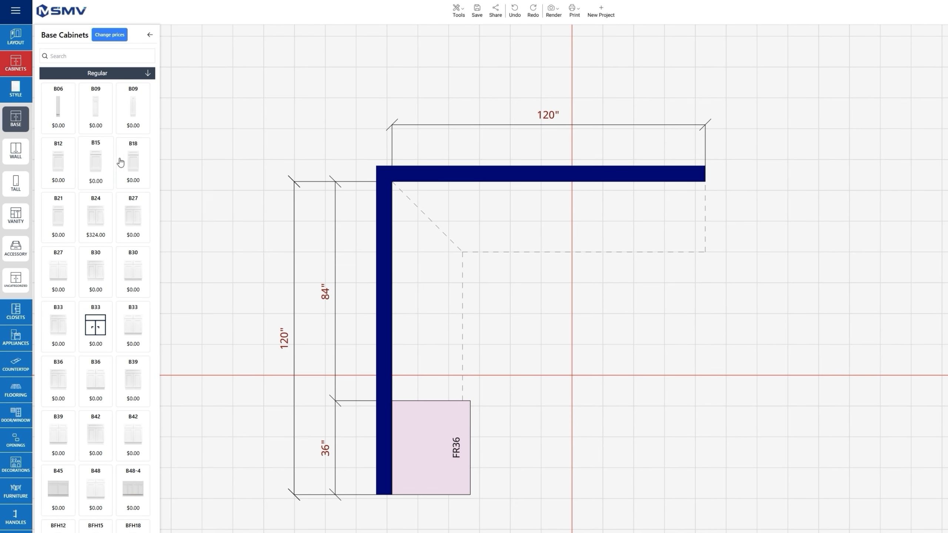
Place a B18 base cabinet directly above the refrigerator on the vertical wall, followed by a 30" range above the cabinet.
drag(130, 161, 372, 340)
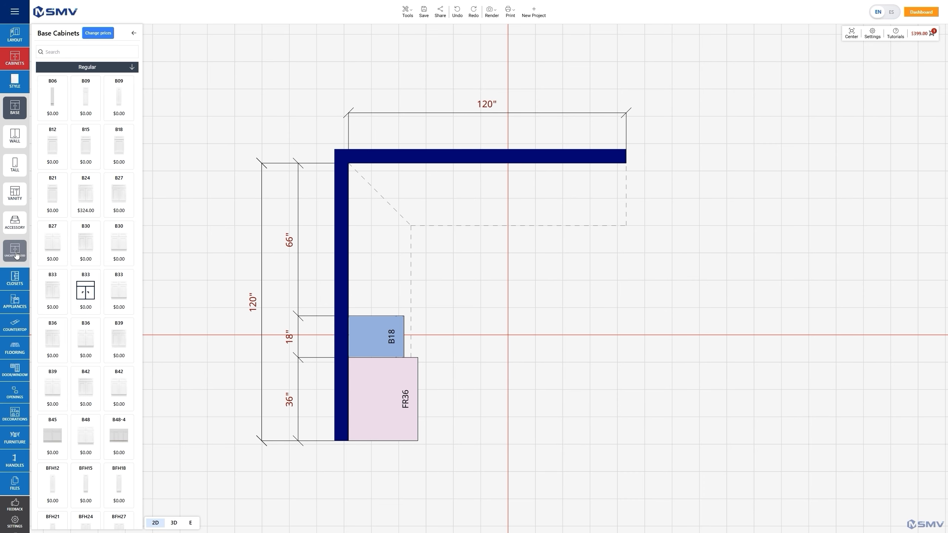
click(15, 307)
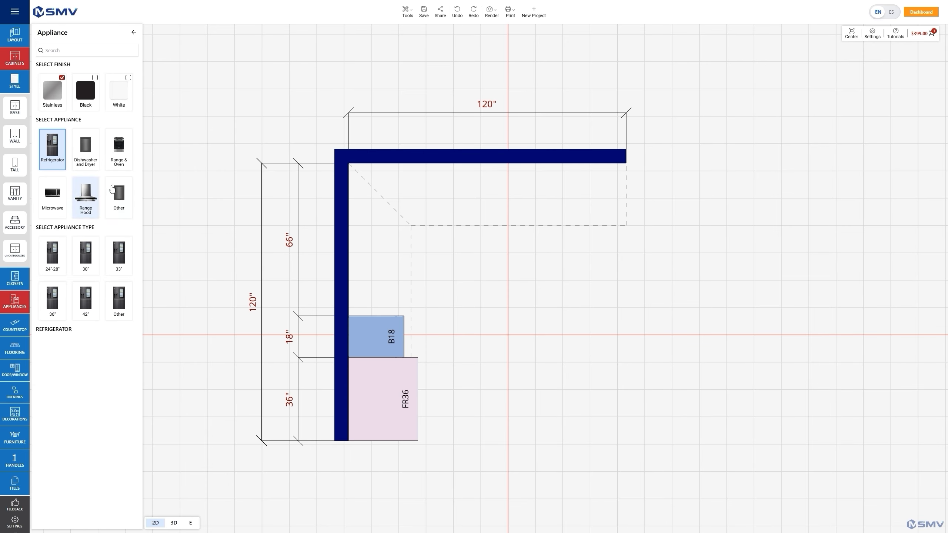
drag(119, 149, 351, 295)
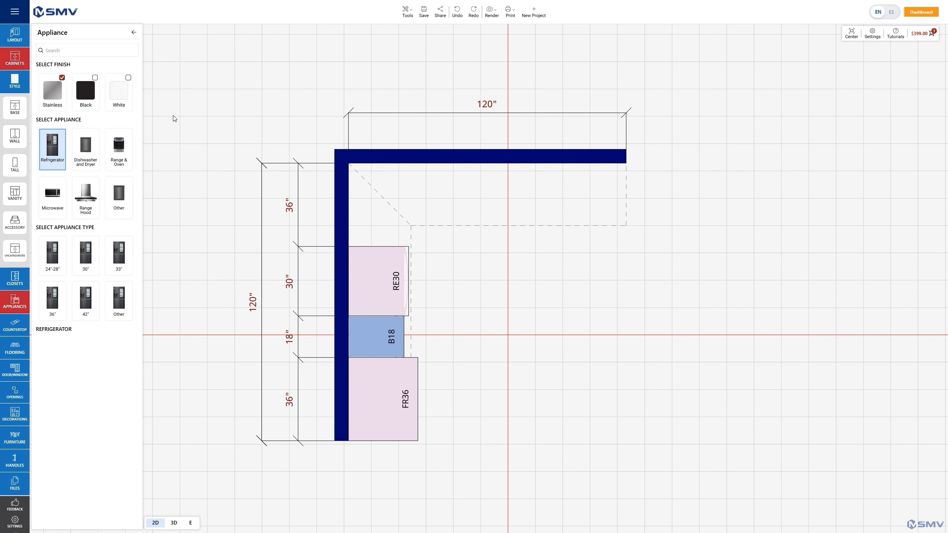
Place an LS36-L corner base cabinet where the two walls meet, above the range.
click(20, 114)
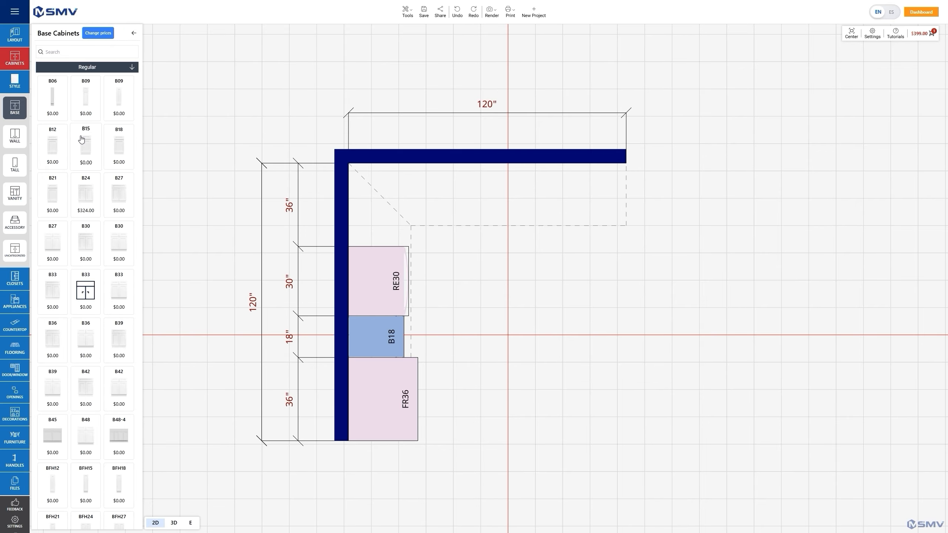
click(106, 69)
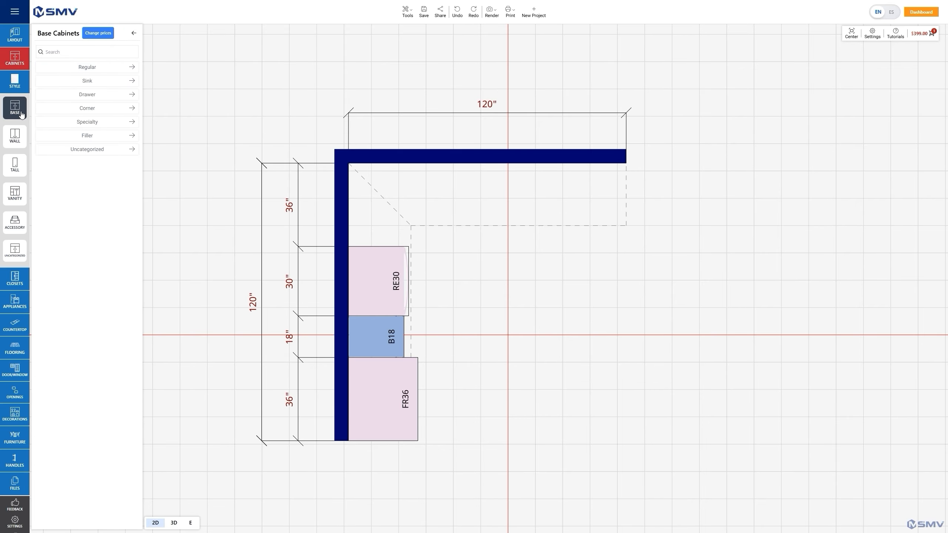
click(87, 108)
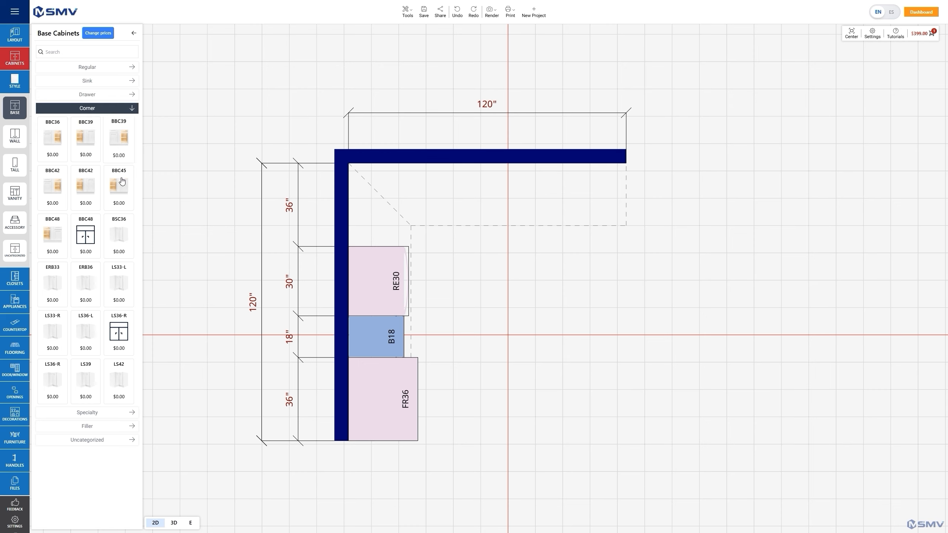
drag(88, 326, 382, 181)
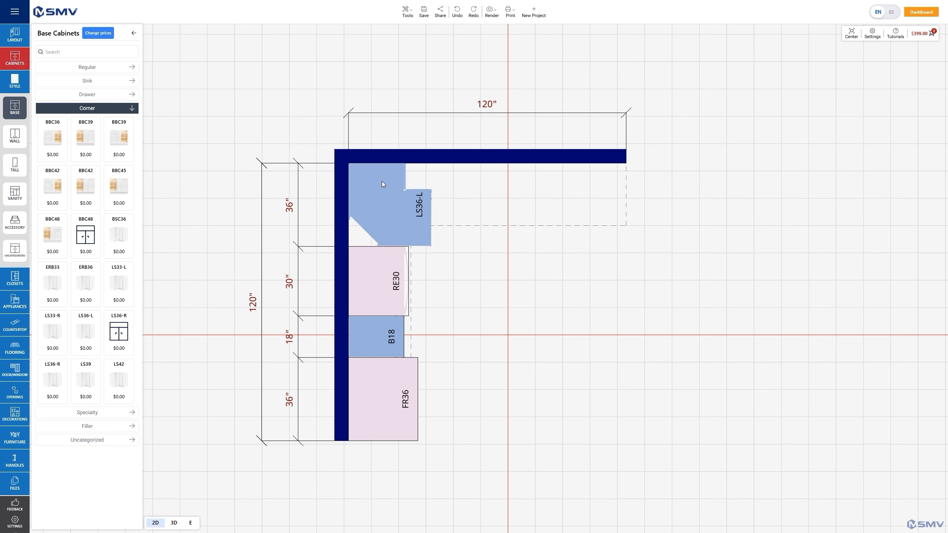
Rotate the corner base cabinet until its open inner corner faces the room and its back sits against both walls.
click(400, 212)
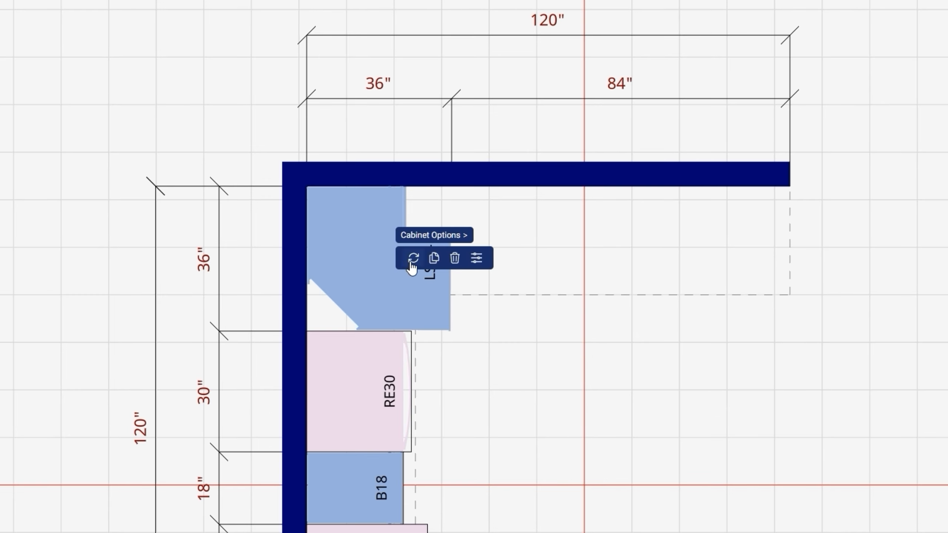
click(411, 263)
click(411, 264)
click(412, 264)
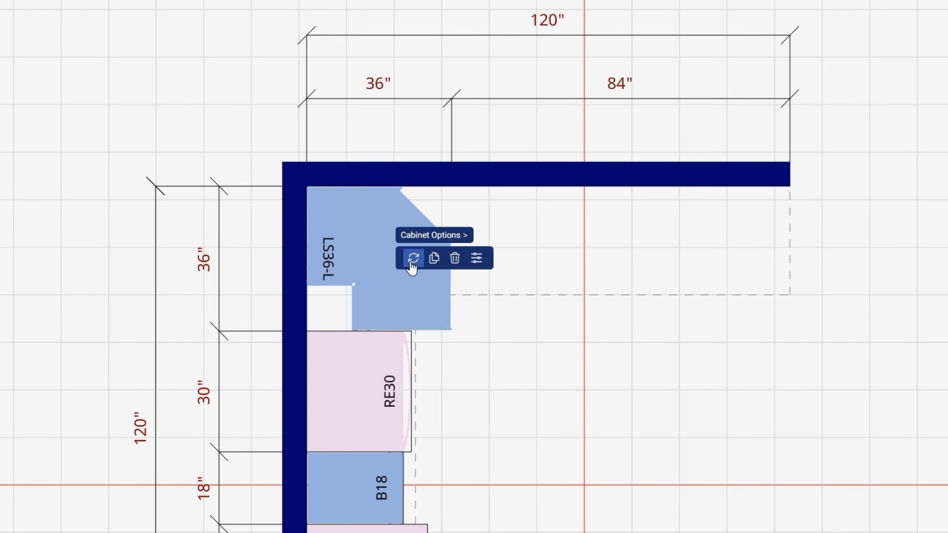
click(411, 263)
click(412, 260)
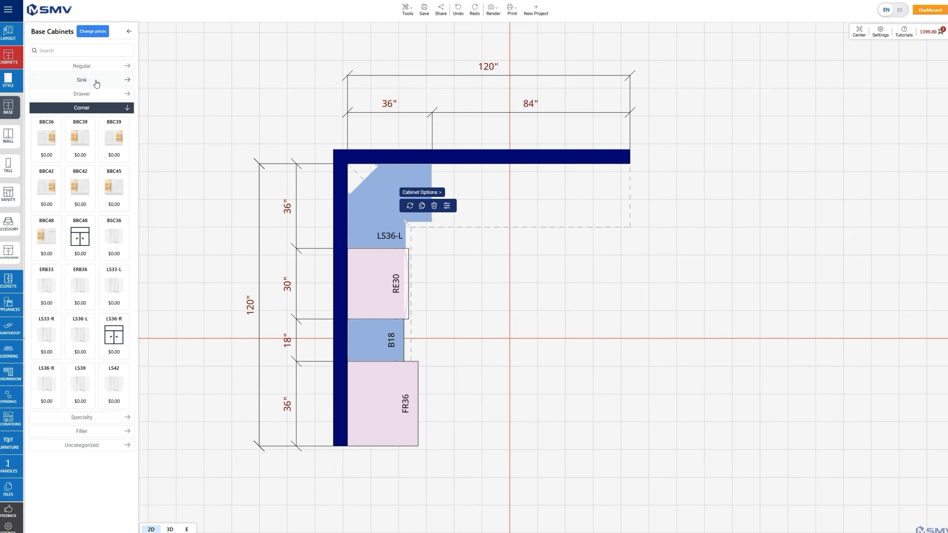
Place an SB36 sink base cabinet on the horizontal wall directly beside the corner cabinet.
click(99, 81)
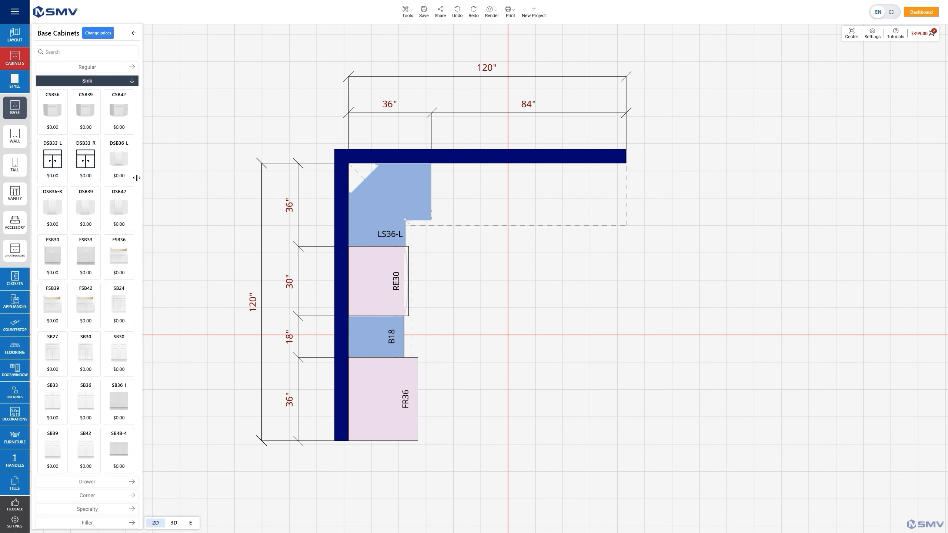
scroll(86, 353, down, 1)
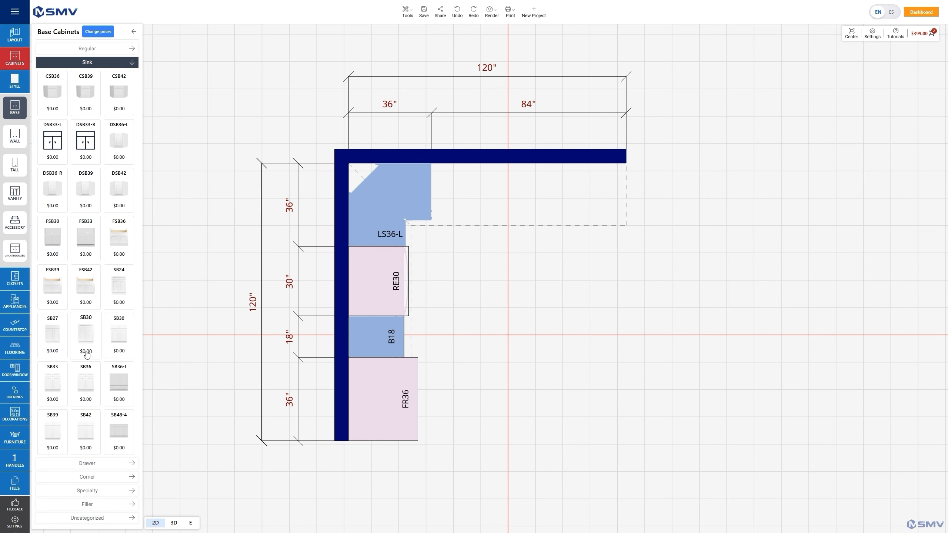
drag(86, 383, 453, 182)
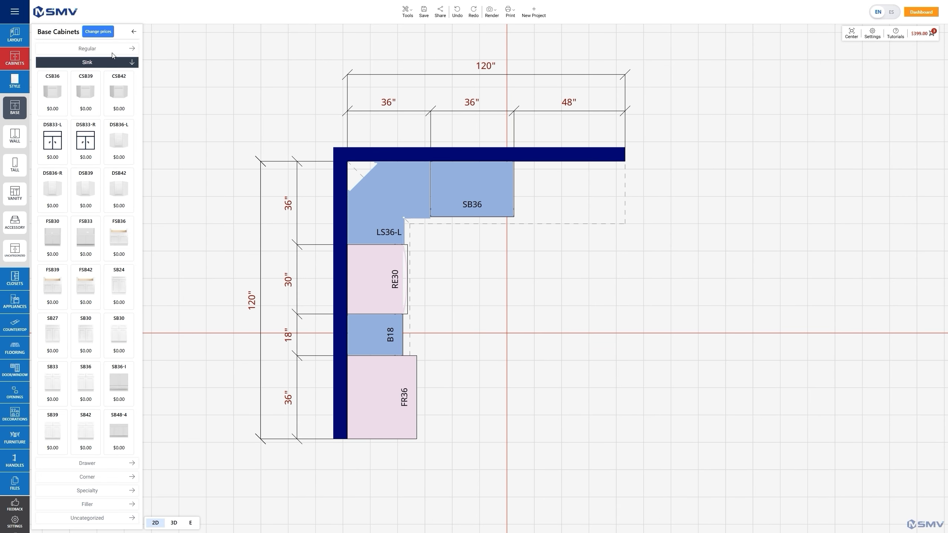
Place a 24" dishwasher beside the sink base and a B24 base cabinet at the free end of the horizontal wall.
click(133, 31)
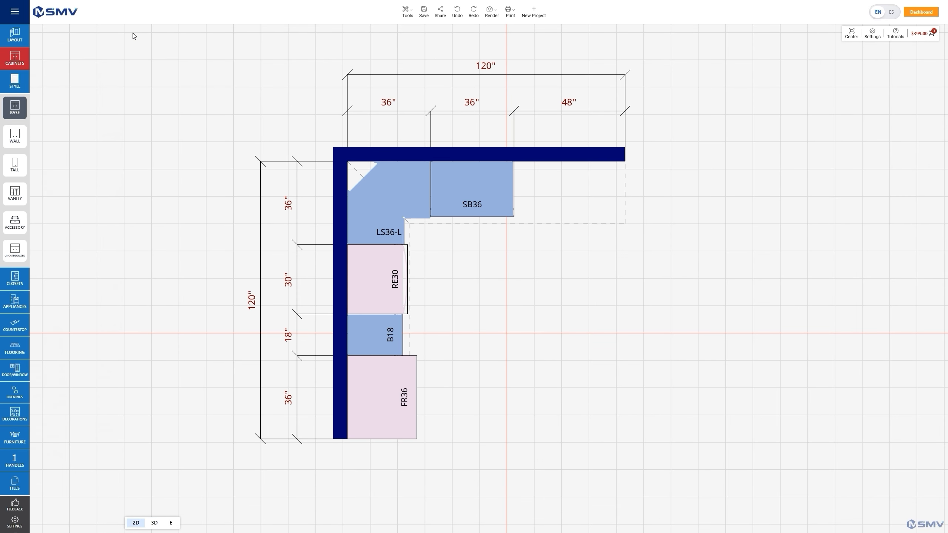
click(15, 310)
drag(85, 149, 522, 191)
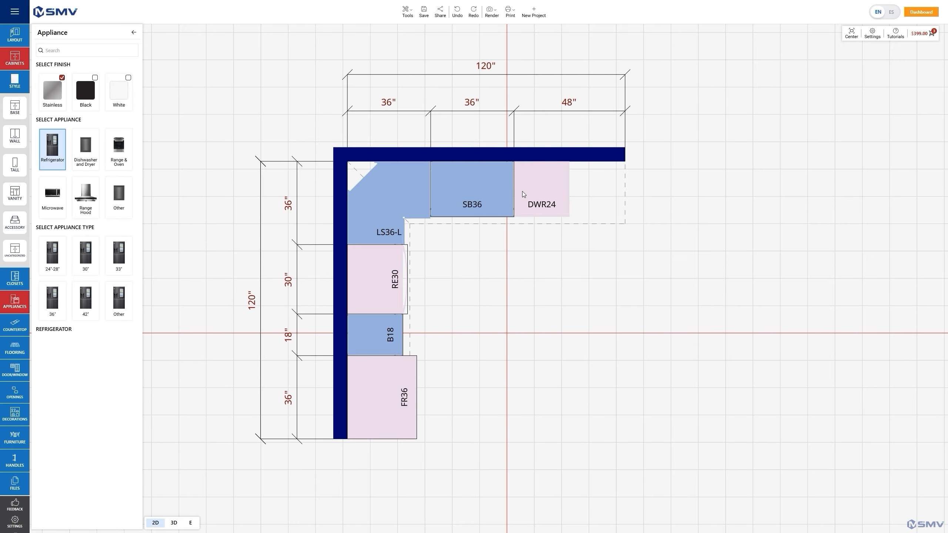
click(18, 113)
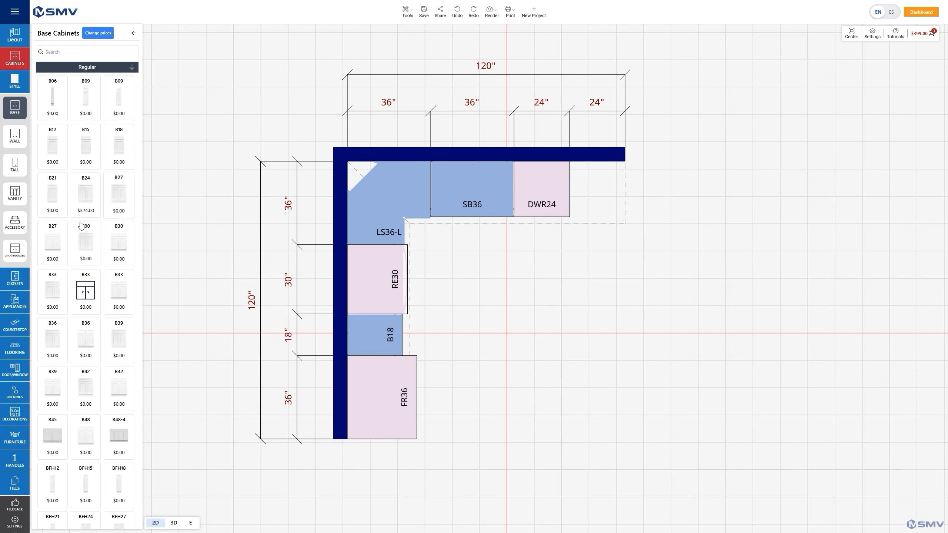
drag(89, 209, 584, 185)
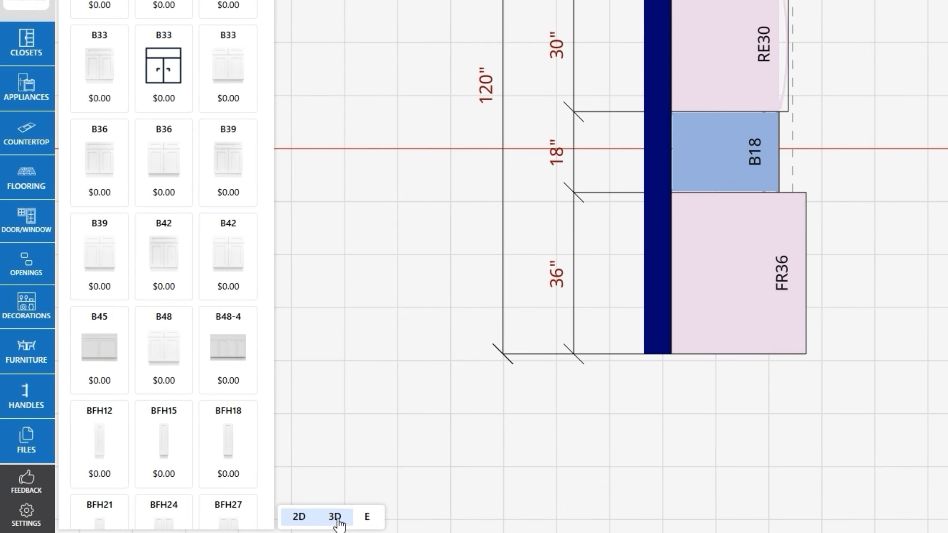
Inspect the kitchen in 3D from the front corner and return to the 2D plan.
click(335, 517)
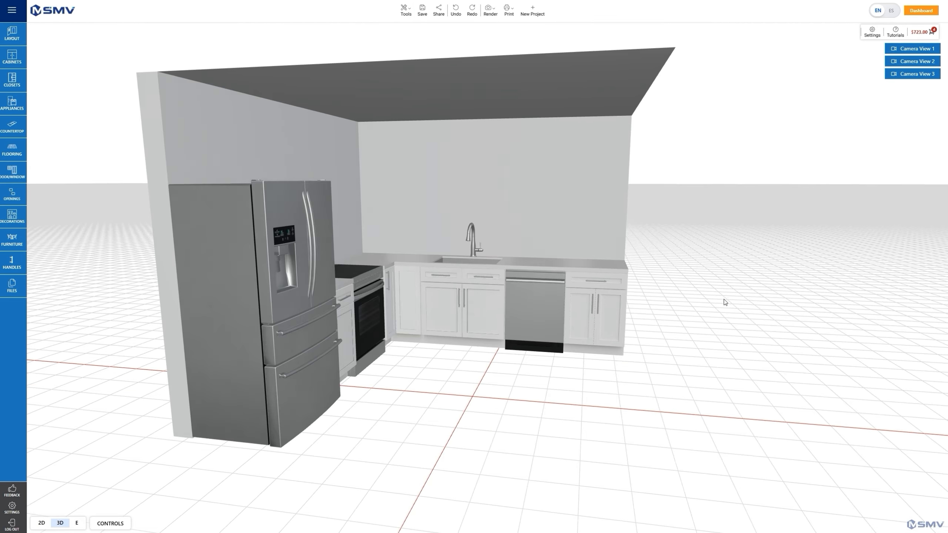
drag(724, 300, 684, 292)
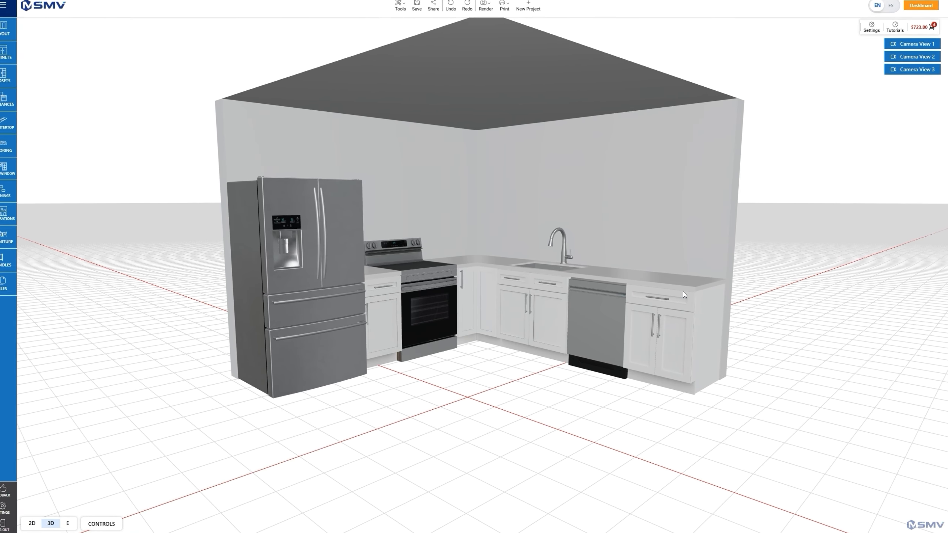
scroll(626, 443, up, 3)
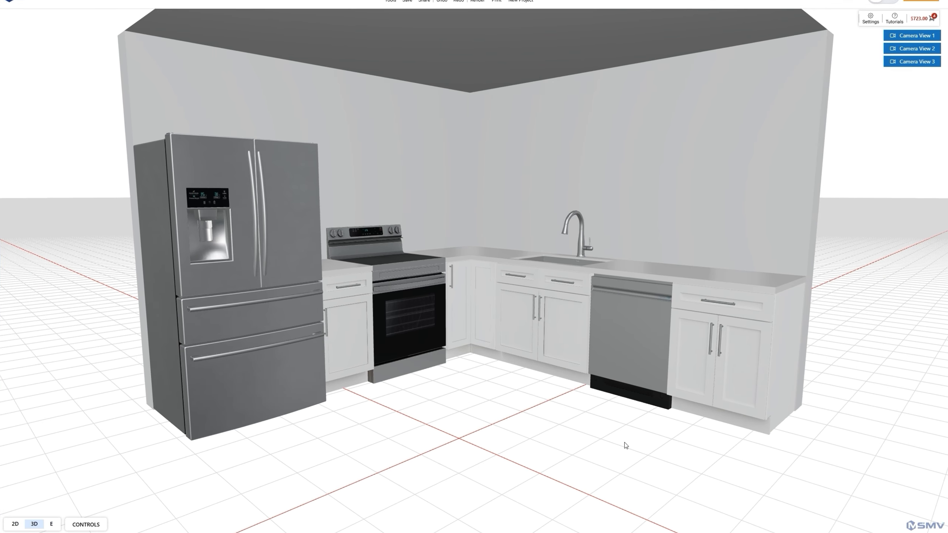
drag(612, 443, 589, 445)
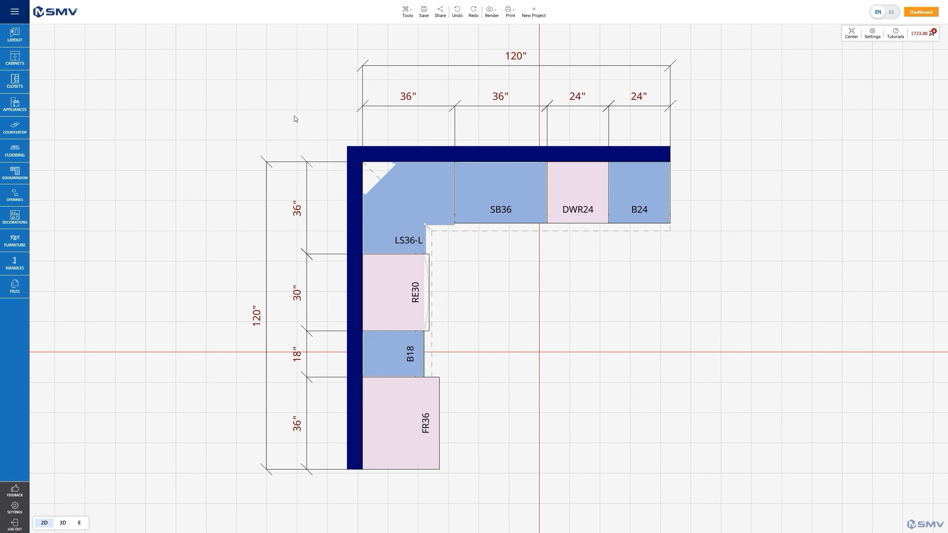
click(407, 12)
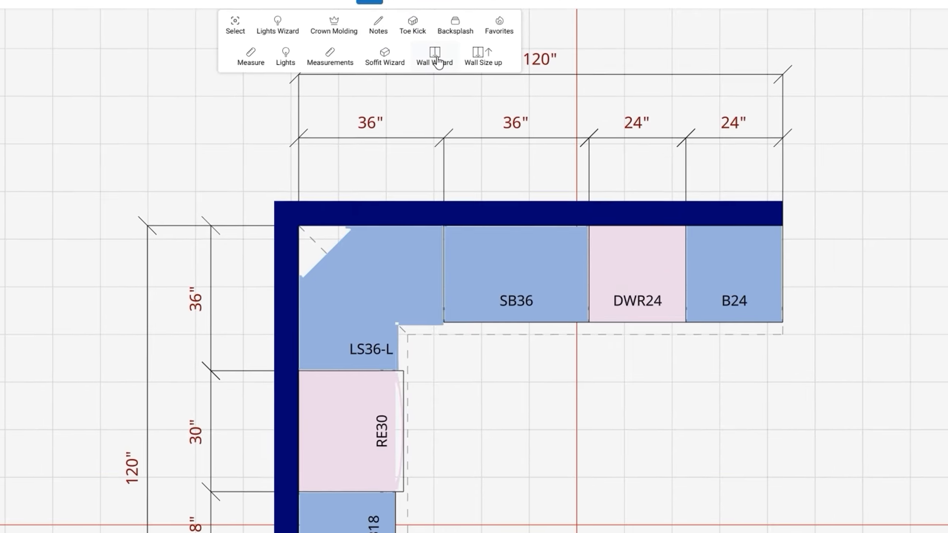
click(435, 56)
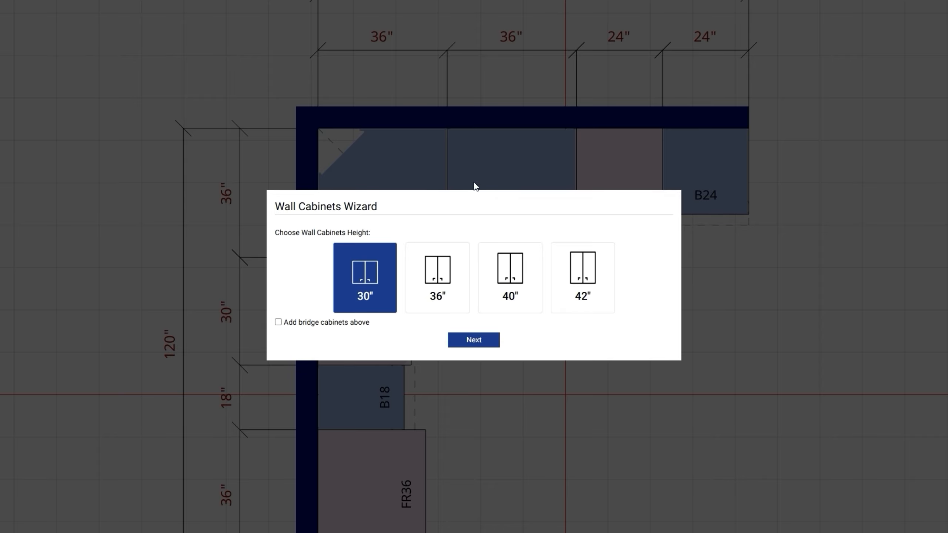
click(470, 348)
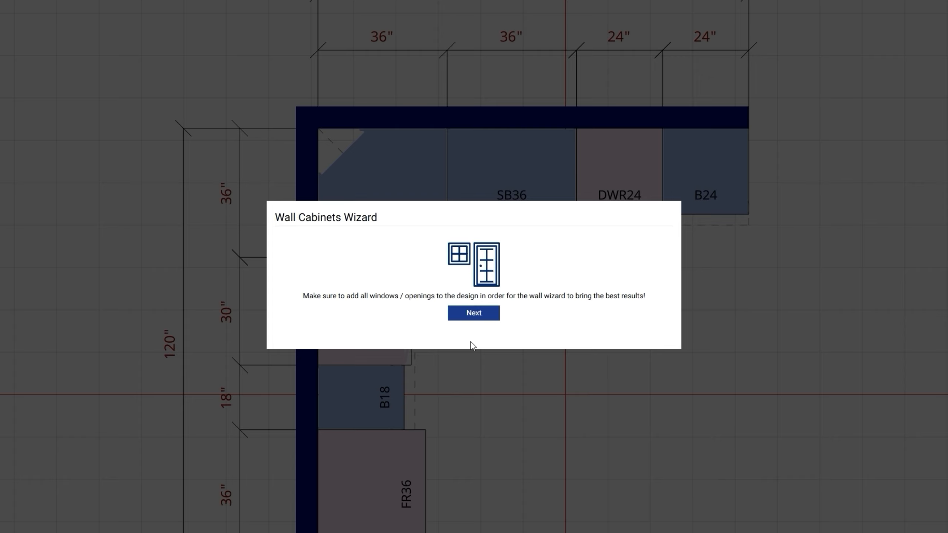
click(80, 287)
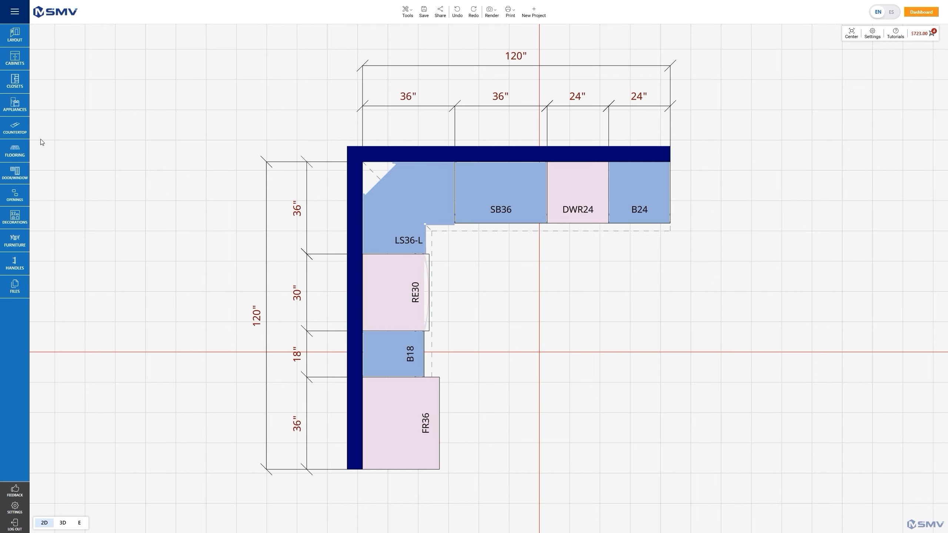
Add a Double Window to the horizontal wall, aligned behind the SB36 sink base cabinet.
click(13, 181)
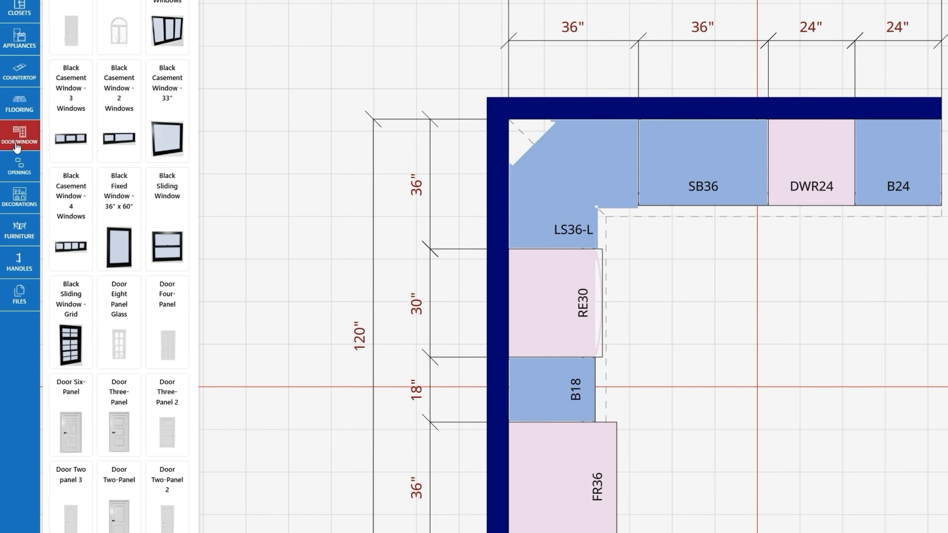
scroll(161, 373, down, 5)
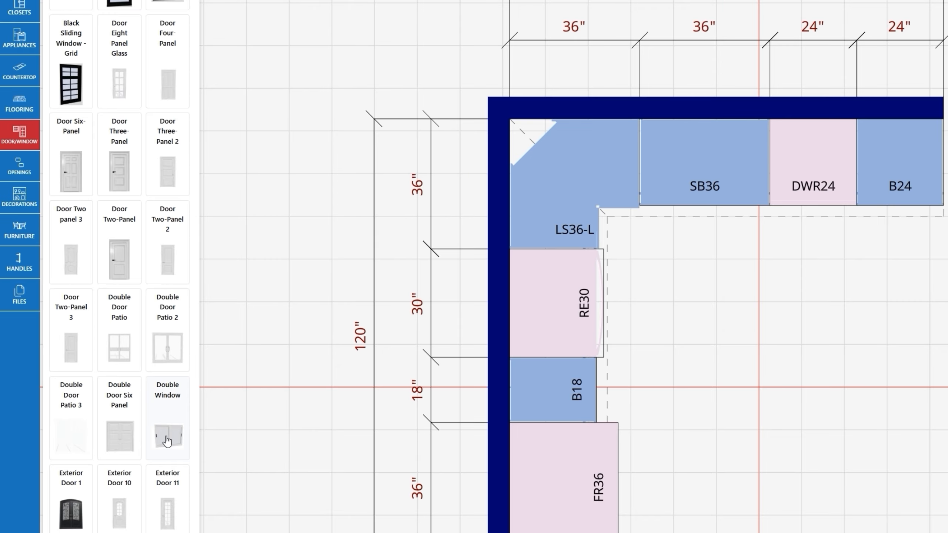
click(167, 441)
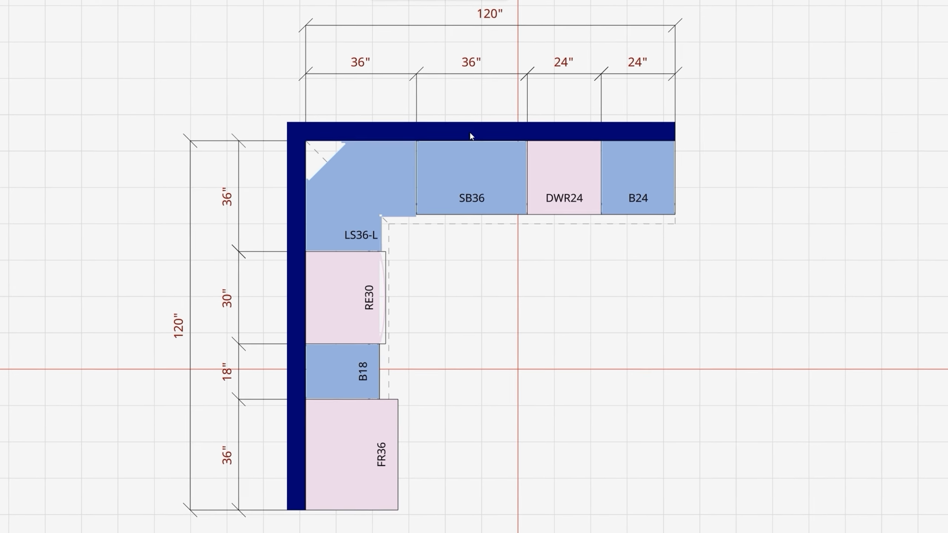
click(702, 109)
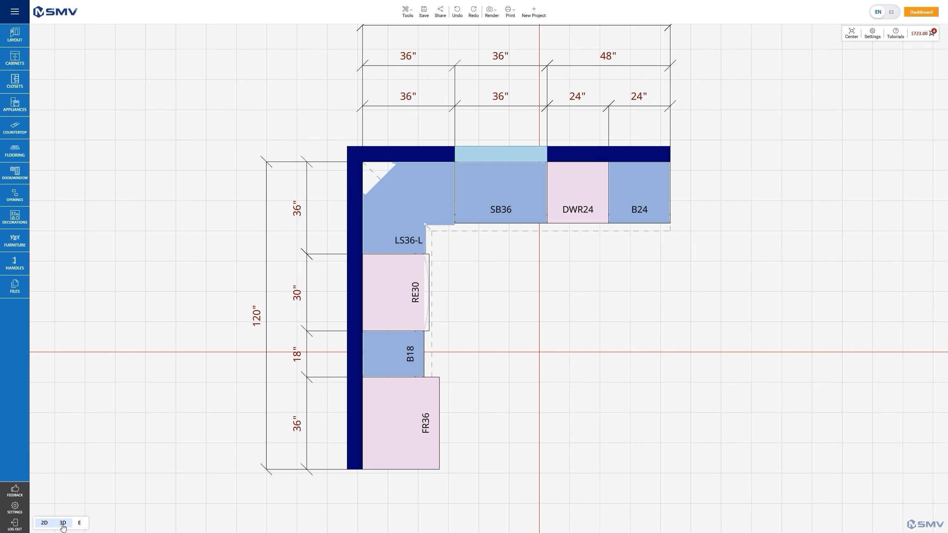
In 3D, reverse the window's orientation, apply the Lake View scenery and submit the changes.
click(63, 523)
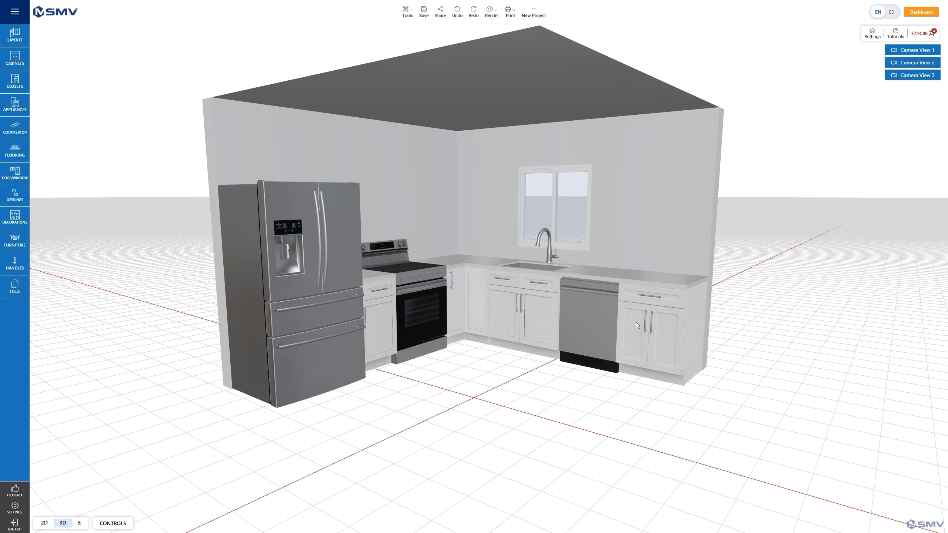
scroll(539, 387, up, 5)
scroll(539, 387, up, 2)
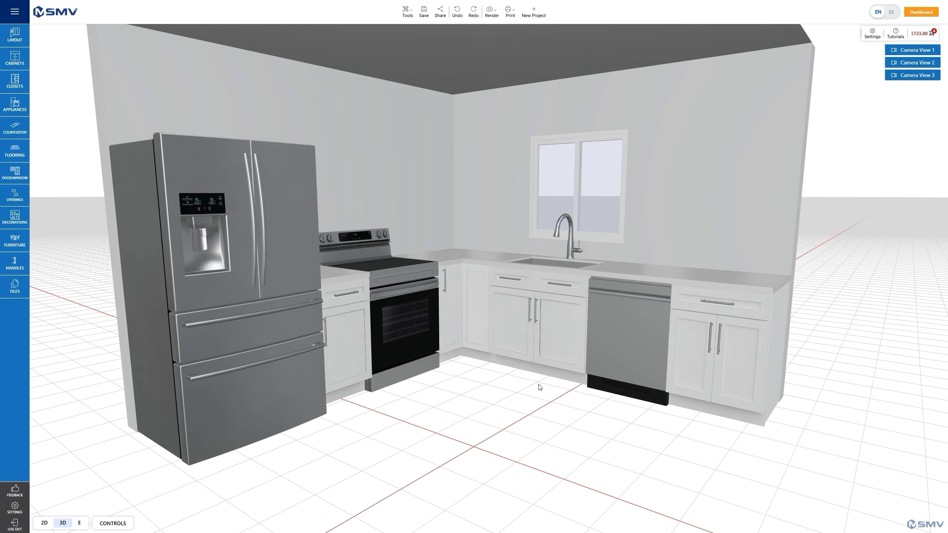
click(585, 187)
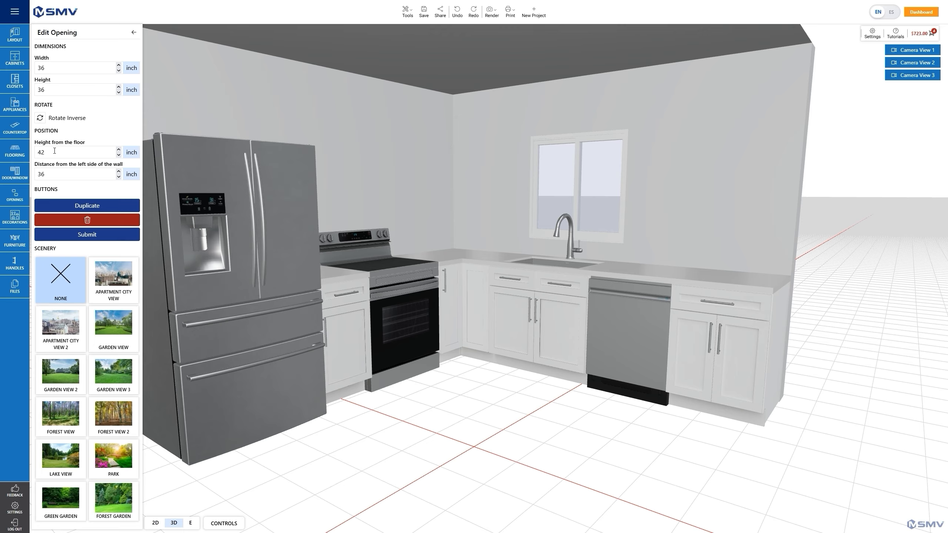
click(40, 119)
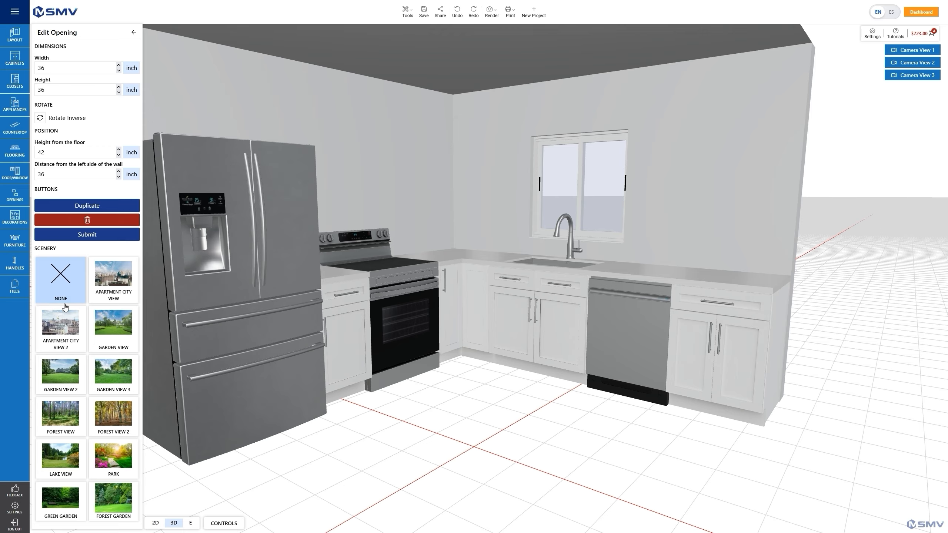
click(65, 462)
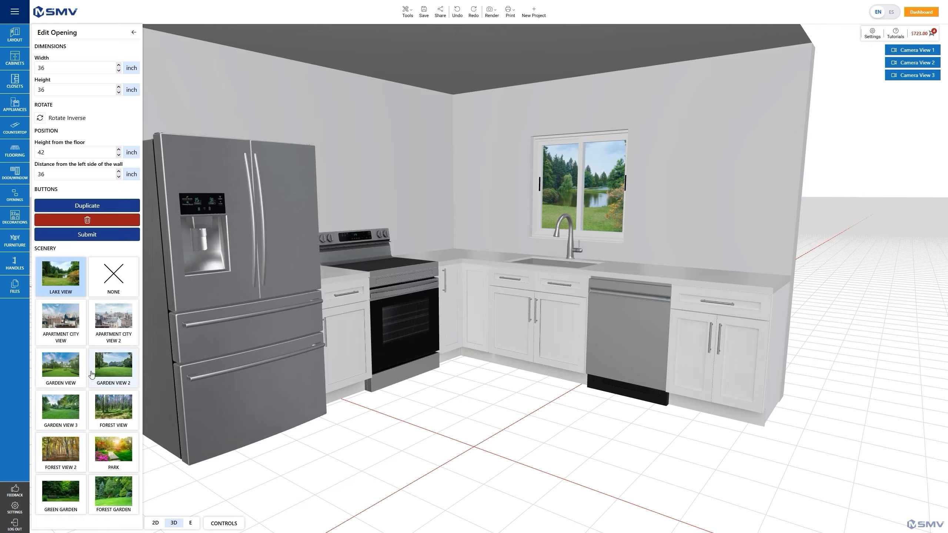
click(87, 235)
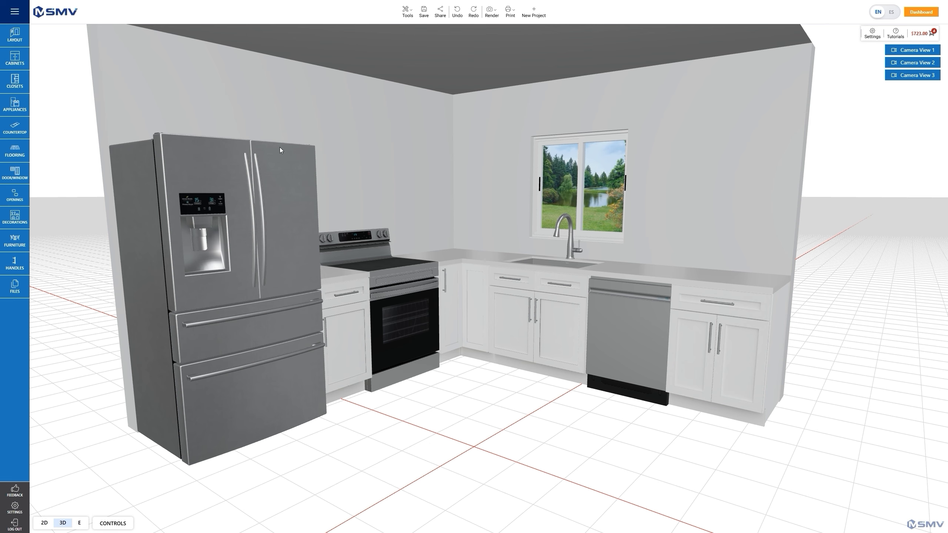
Generate 30" wall cabinets around the kitchen with the Wall Wizard, without bridge cabinets above.
click(408, 14)
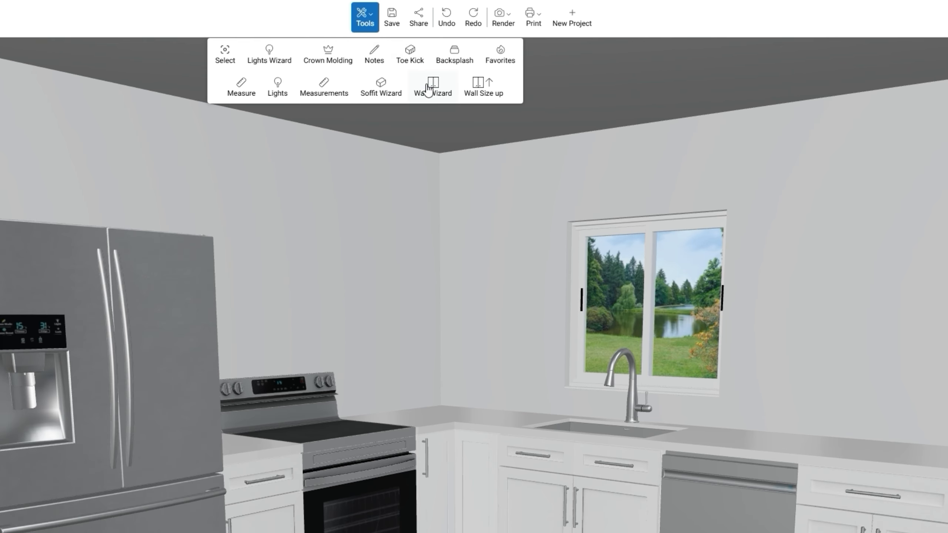
click(433, 90)
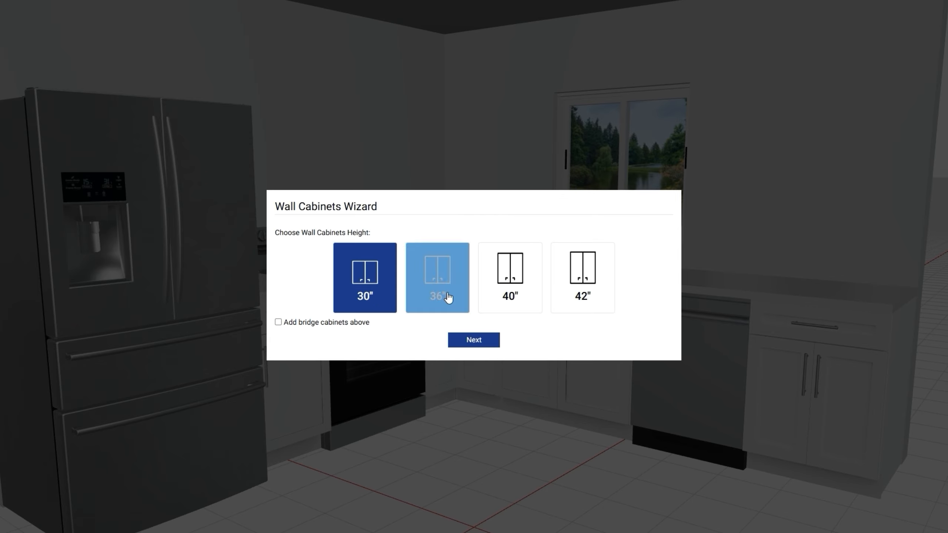
click(474, 346)
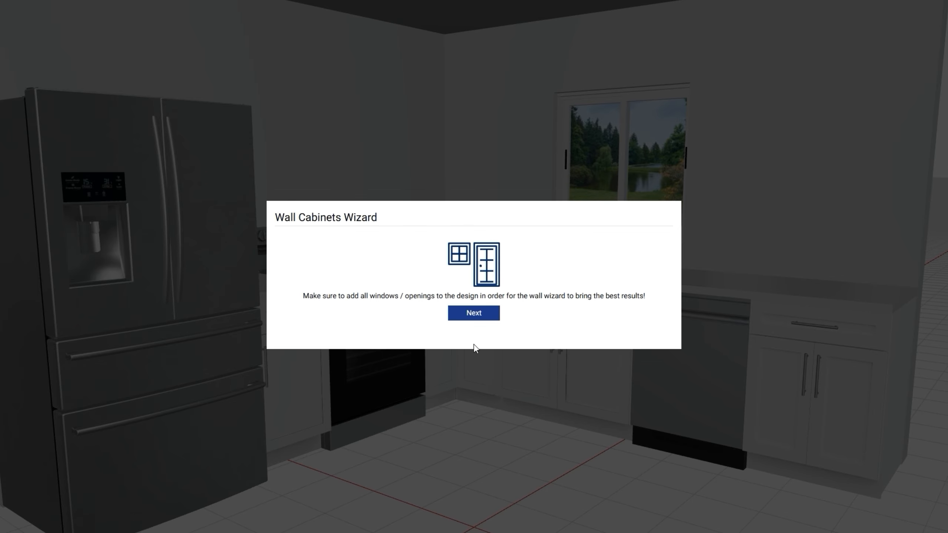
click(474, 313)
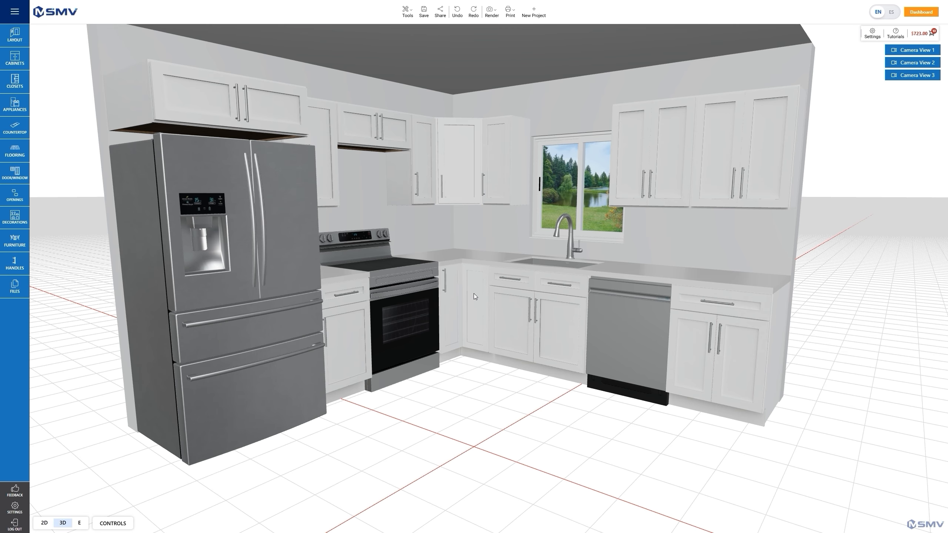
Add a 30" stainless microwave from the appliance catalog to the kitchen design.
drag(474, 294, 530, 407)
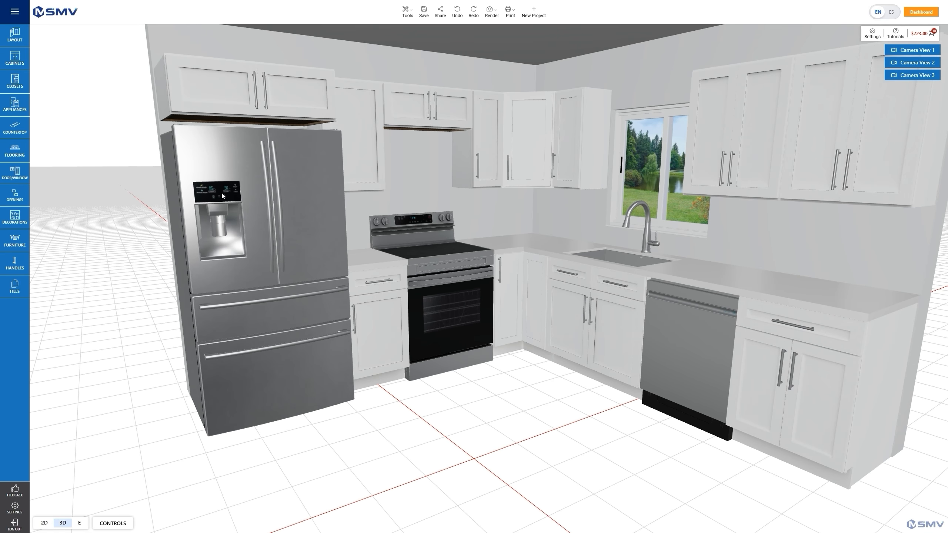
click(14, 108)
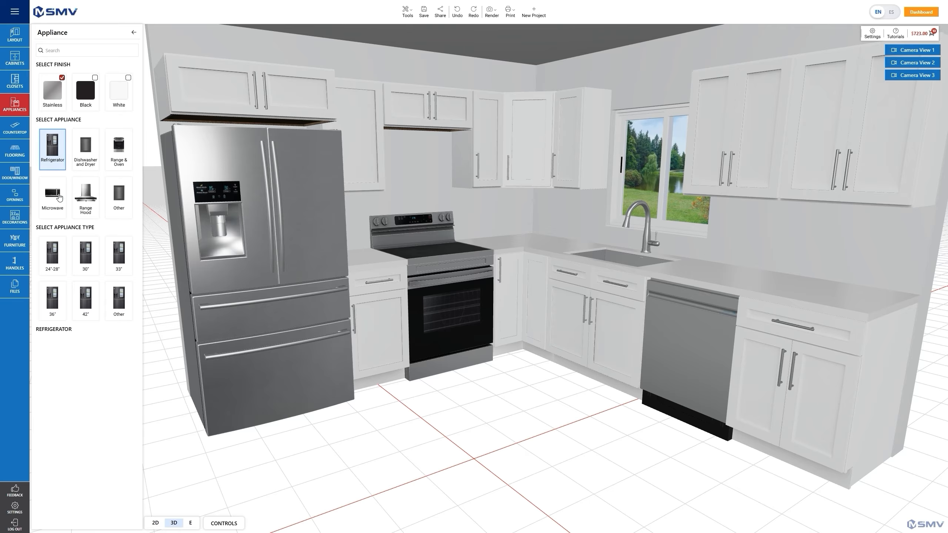
click(58, 202)
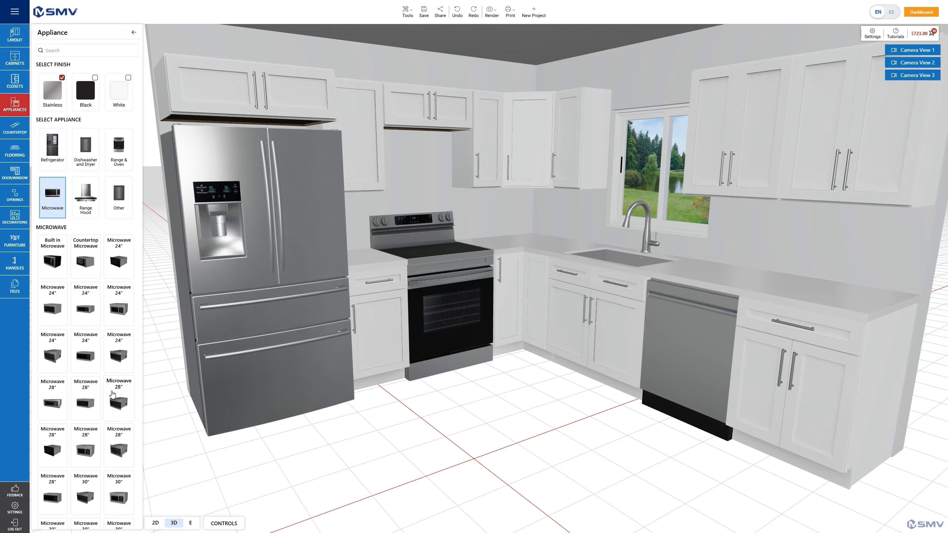
scroll(112, 395, down, 3)
scroll(112, 395, down, 5)
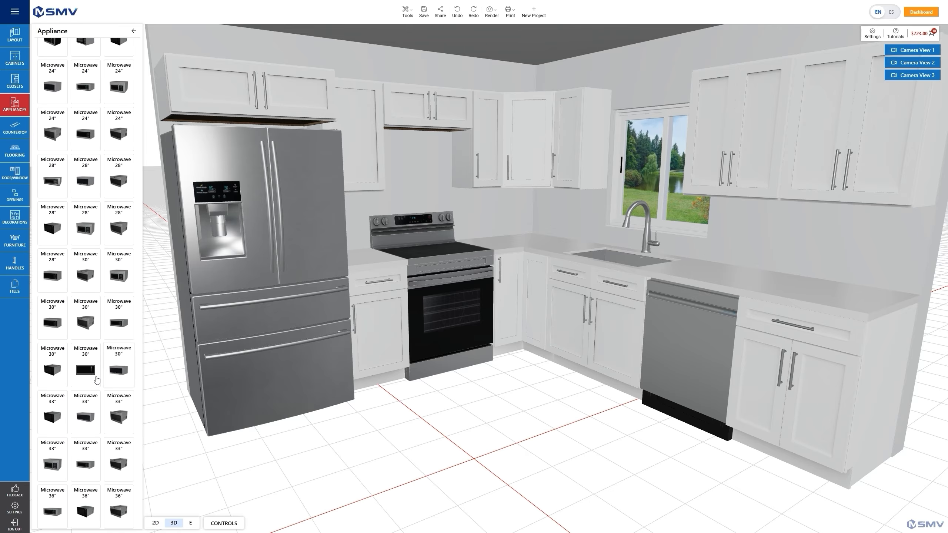
drag(126, 368, 510, 466)
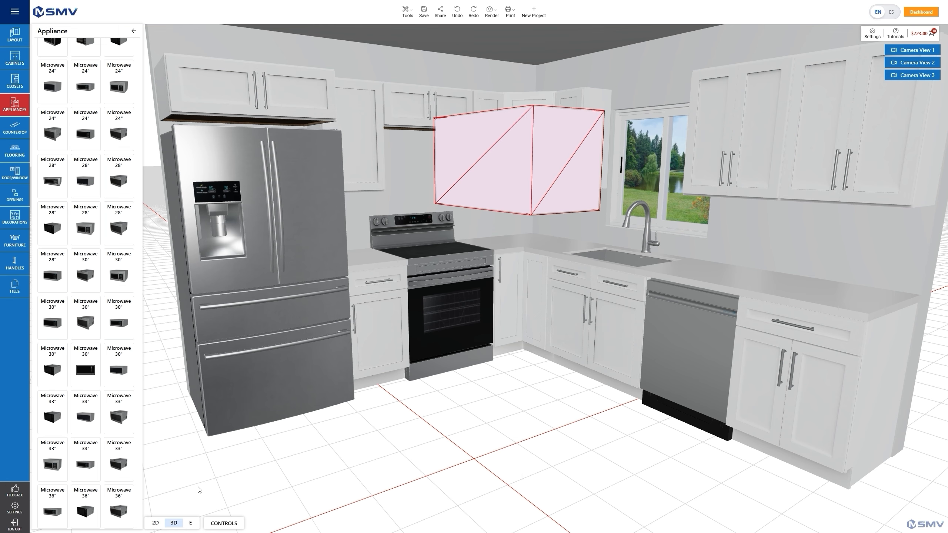
In the 2D plan, rotate the MW30 microwave by 90 degrees and place it against the vertical wall at the RE30 range.
click(155, 523)
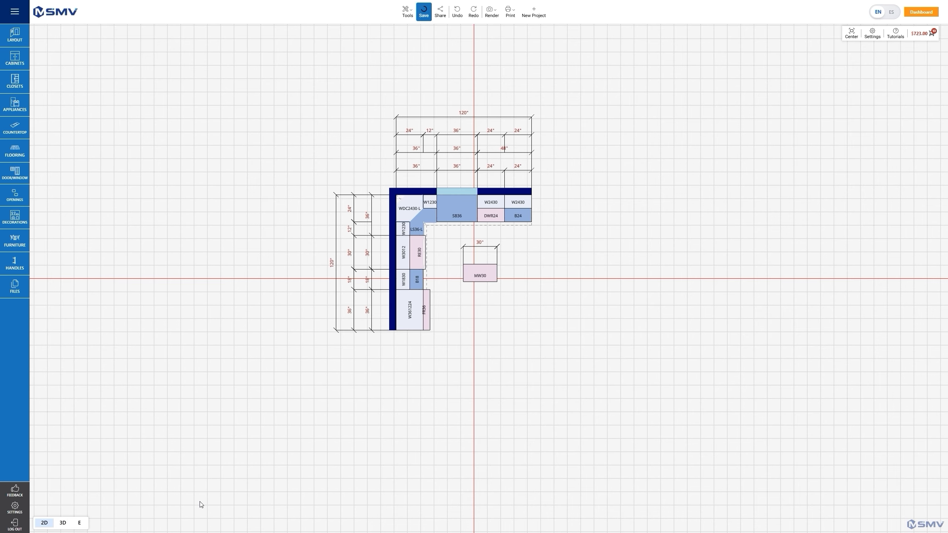
click(476, 276)
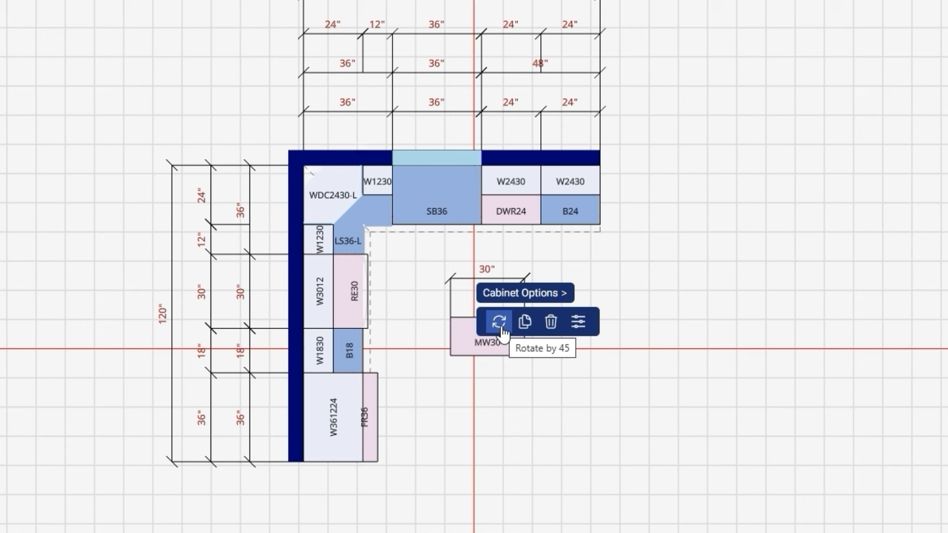
click(502, 328)
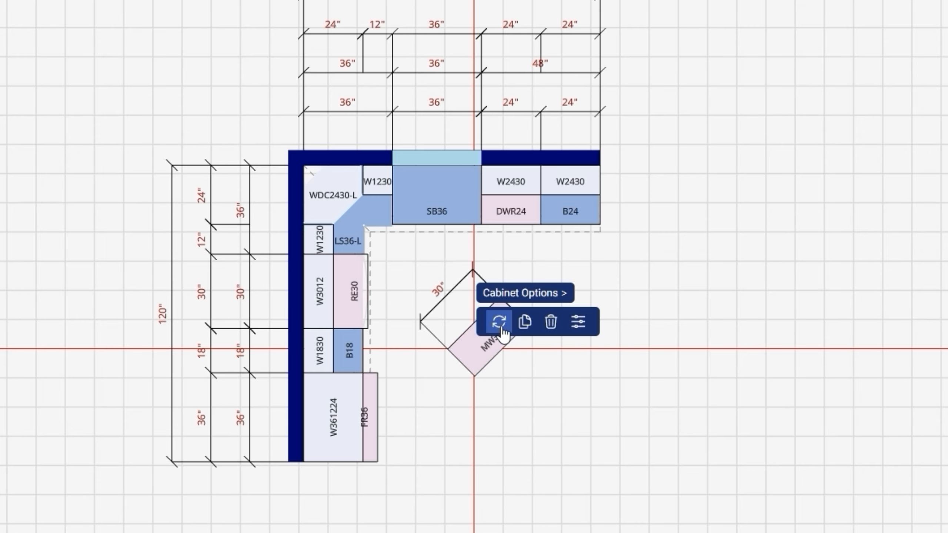
click(501, 329)
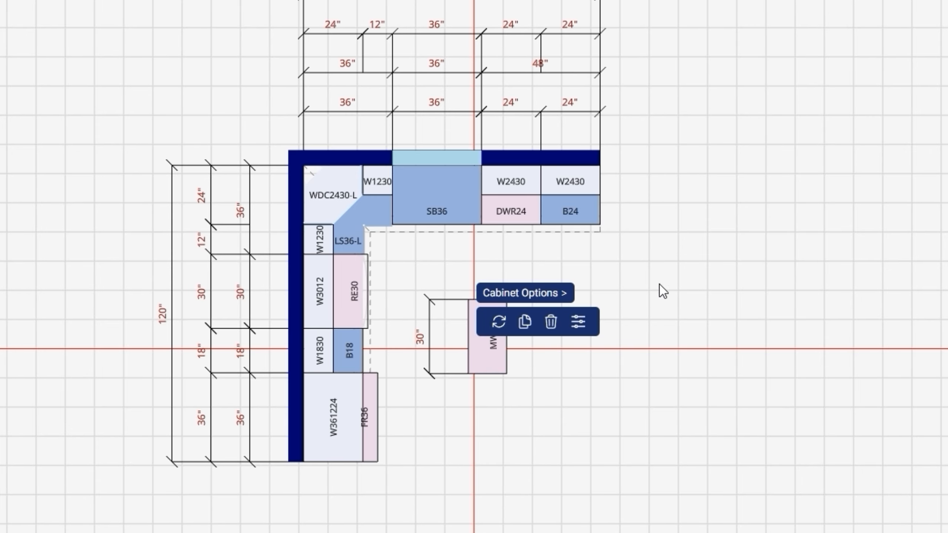
click(631, 295)
drag(494, 352, 305, 289)
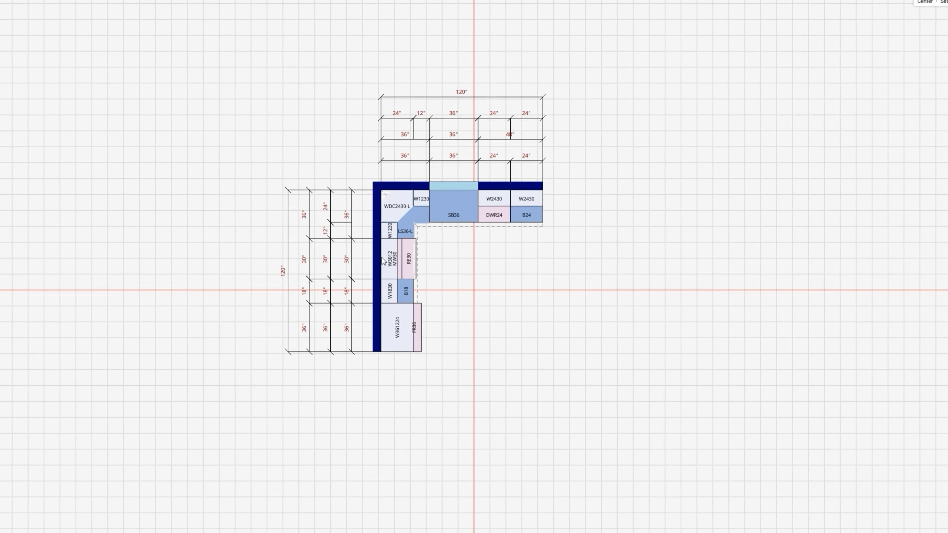
scroll(436, 259, up, 5)
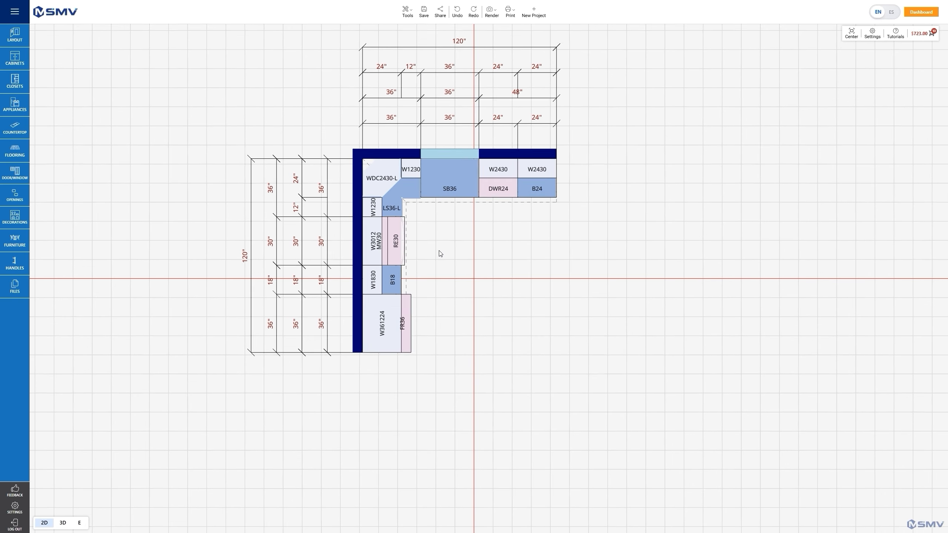
scroll(463, 269, down, 3)
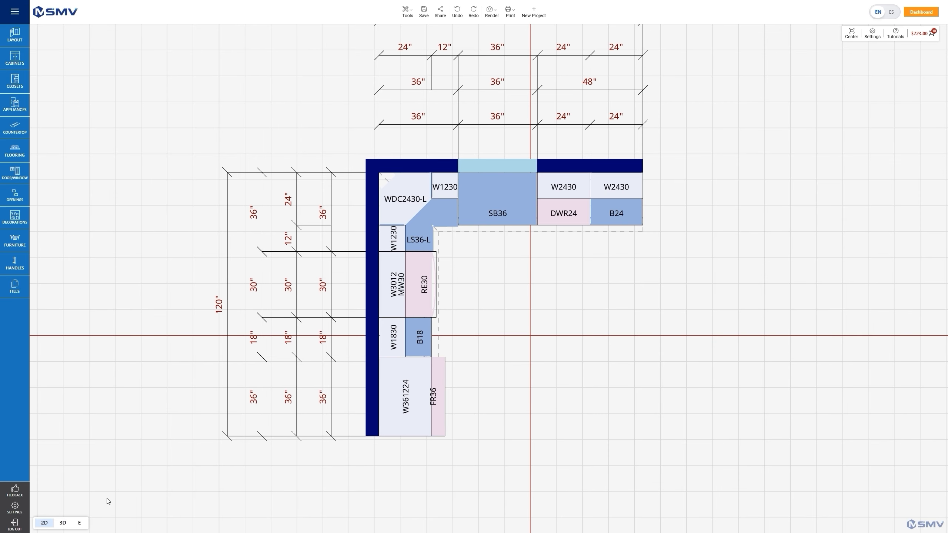
Return to the 3D view and size up all wall cabinets to 36" height.
click(62, 523)
drag(591, 385, 522, 388)
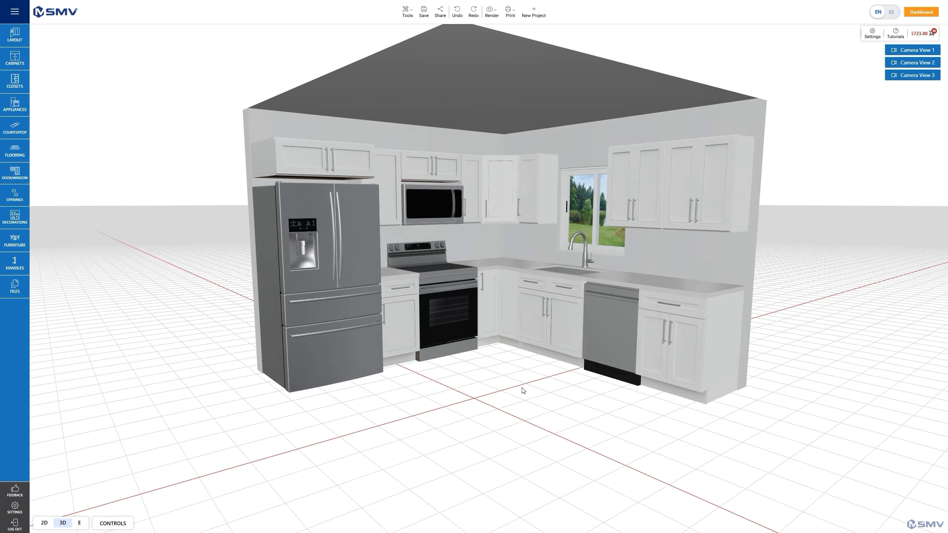
scroll(564, 396, up, 5)
scroll(563, 396, up, 5)
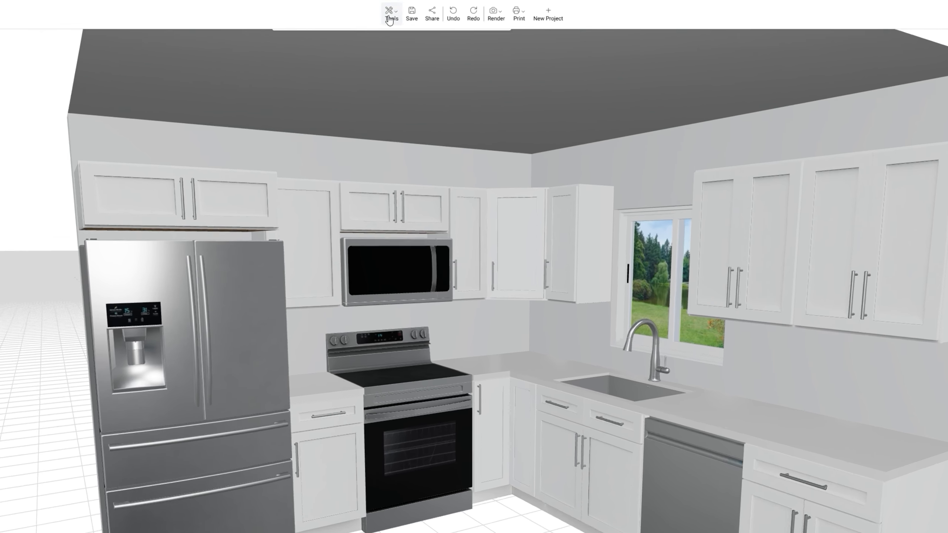
click(407, 11)
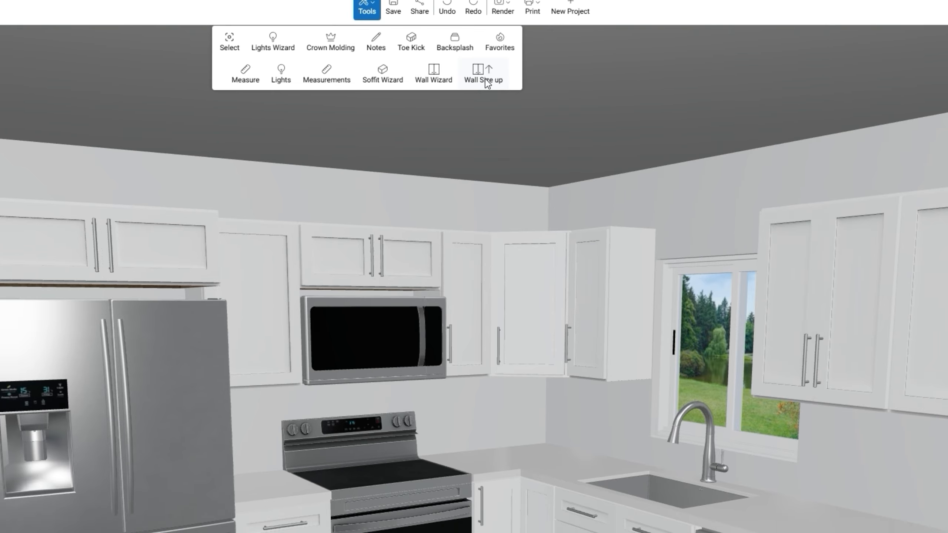
click(486, 95)
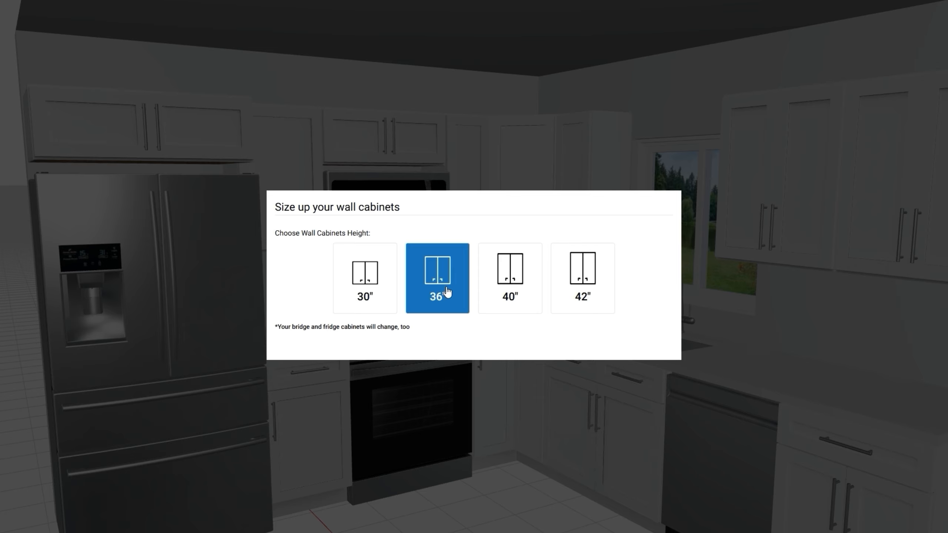
click(446, 289)
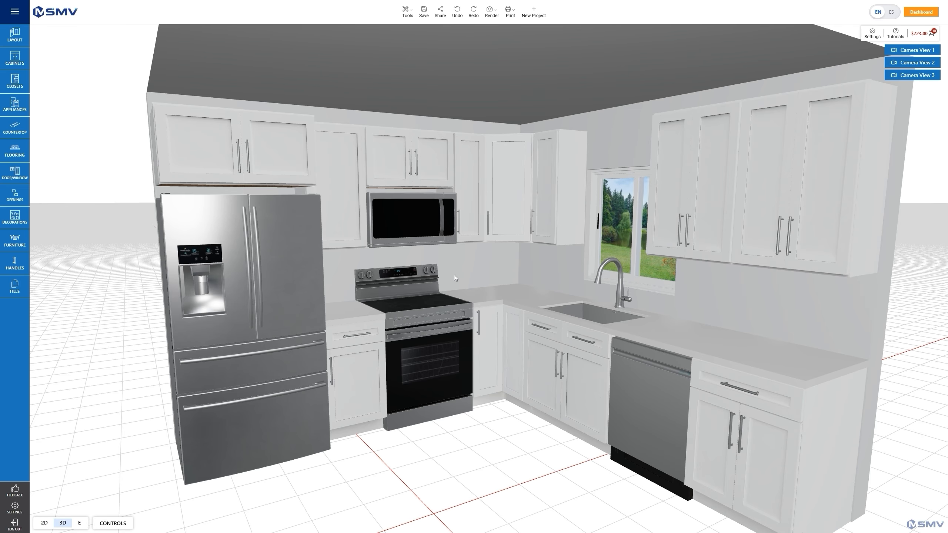
Apply the Blue Shaker style to all wall cabinets through the options of the W1236 cabinet beside the microwave.
click(475, 167)
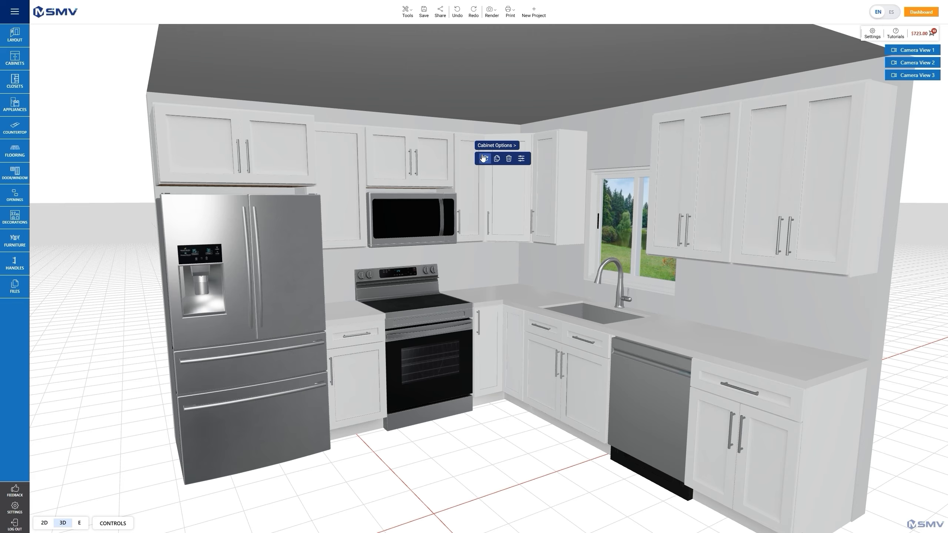
click(492, 145)
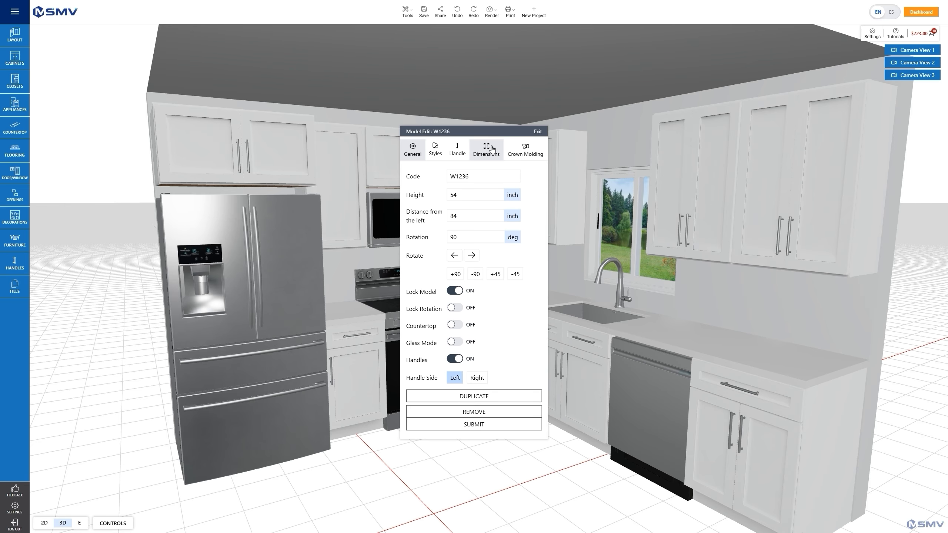
click(433, 151)
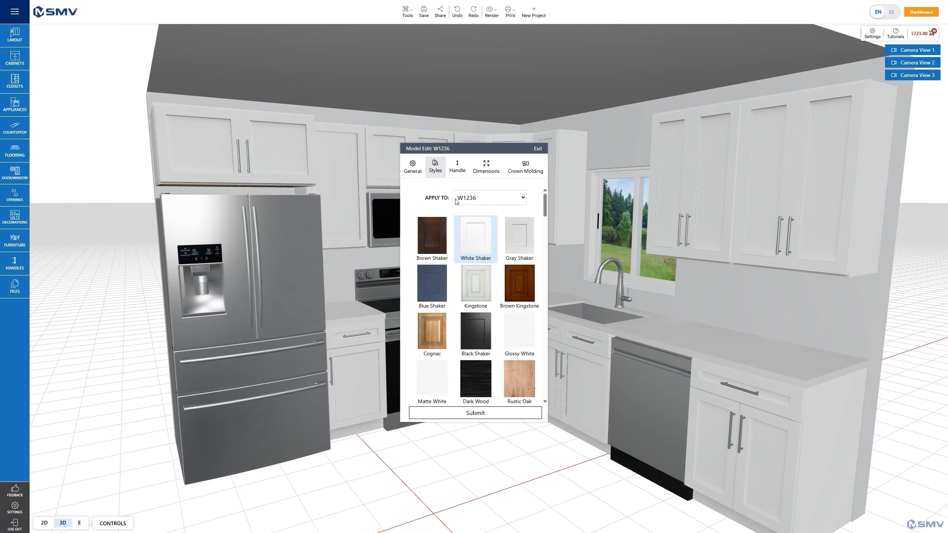
click(476, 199)
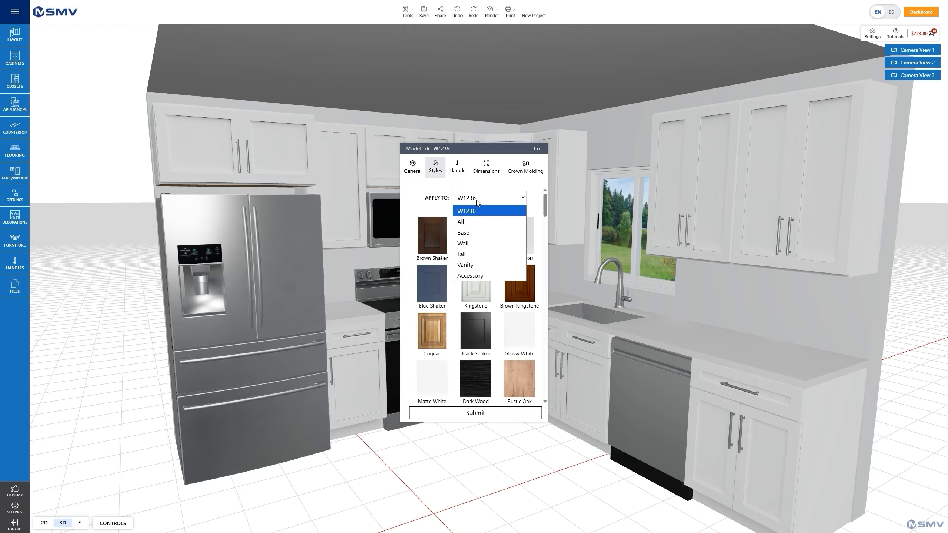
click(478, 245)
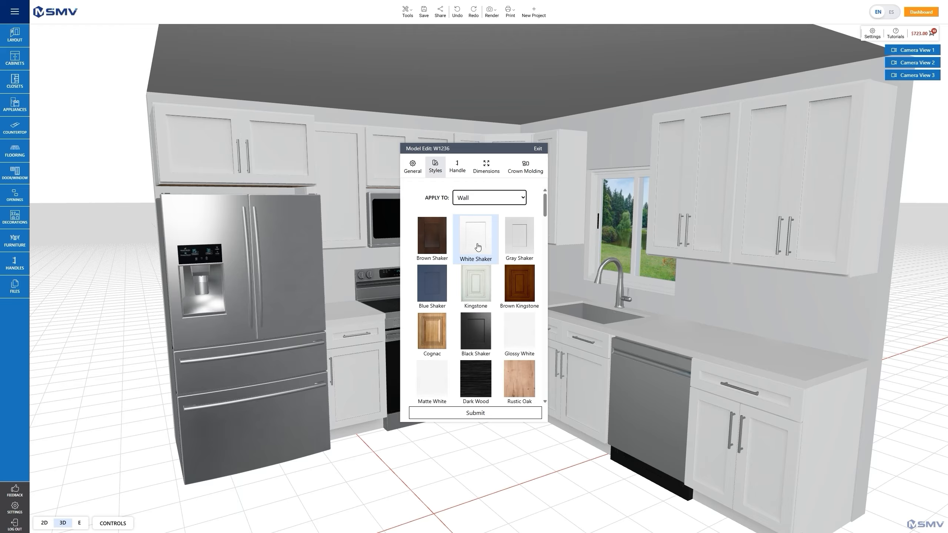
click(430, 292)
click(467, 413)
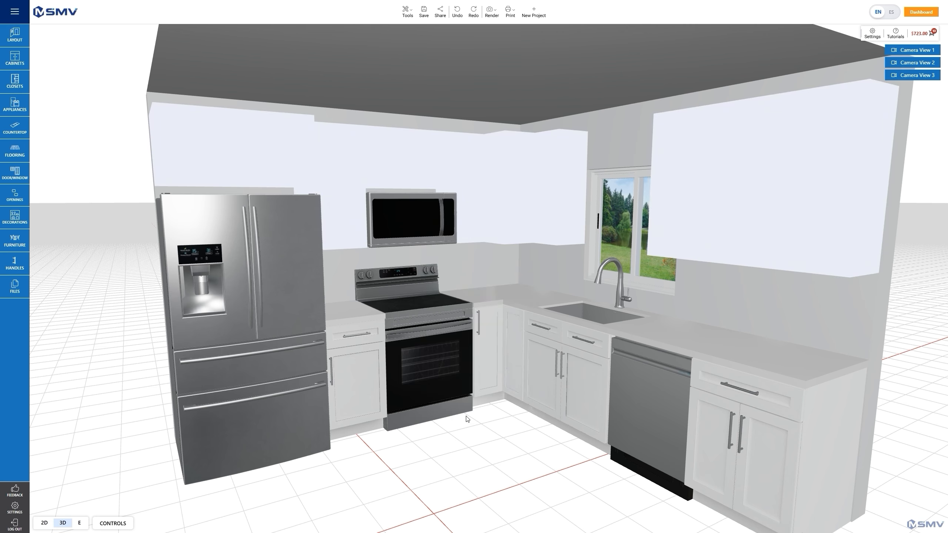
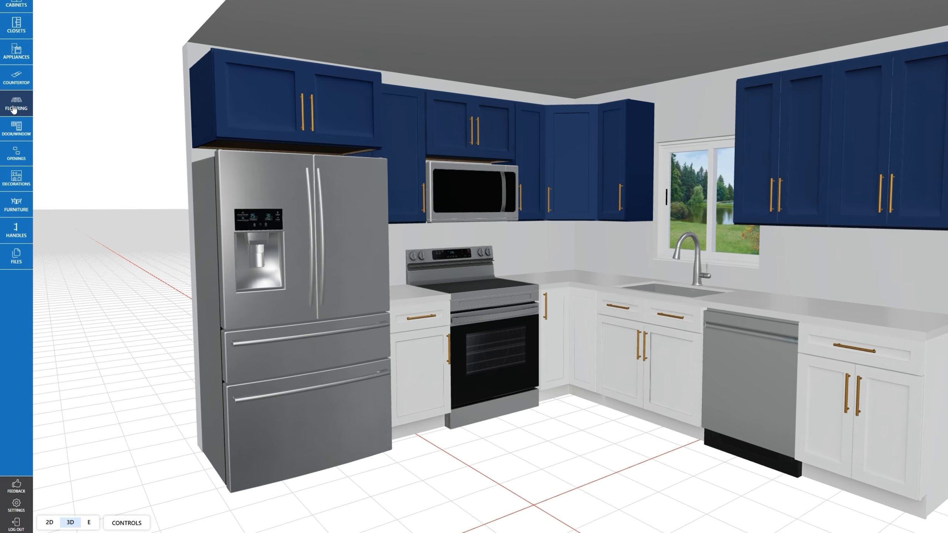
Apply the Berdal oak gray flooring to the kitchen.
click(13, 109)
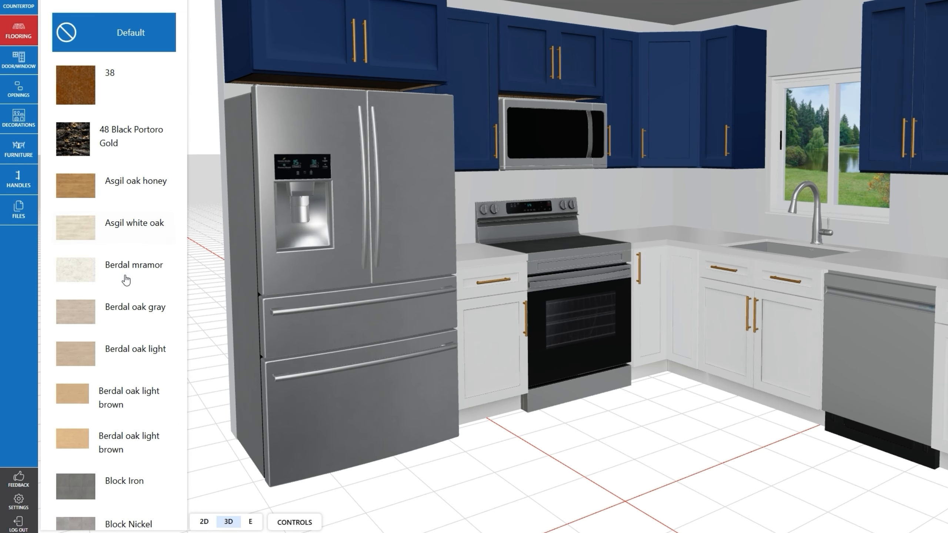
scroll(123, 280, down, 2)
scroll(127, 288, down, 4)
scroll(123, 289, up, 4)
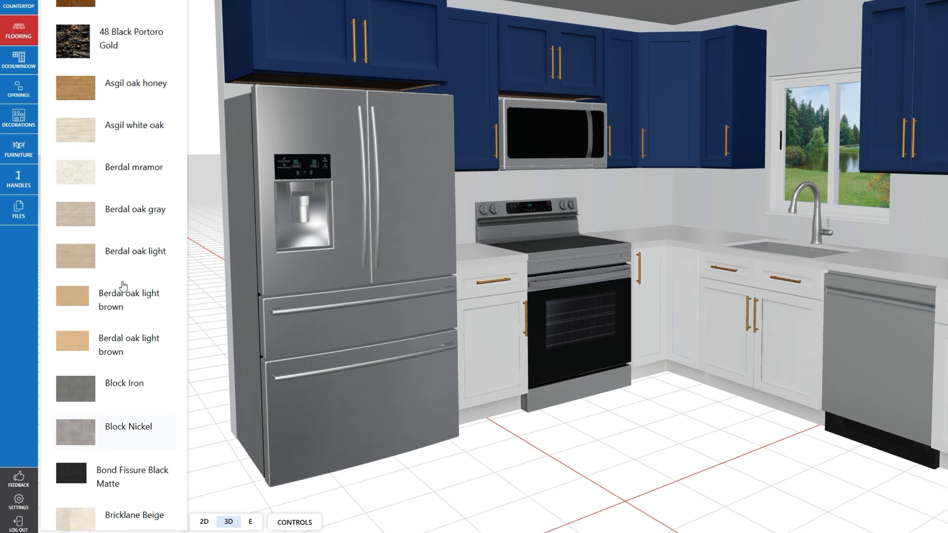
click(82, 229)
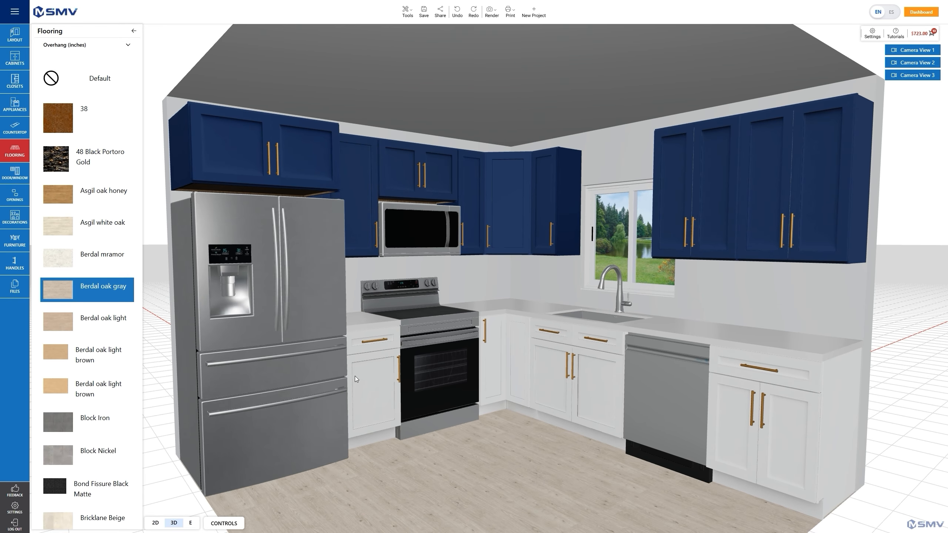
click(559, 498)
mouse_move(559, 498)
mouse_down()
mouse_move(524, 495)
mouse_move(564, 494)
mouse_up()
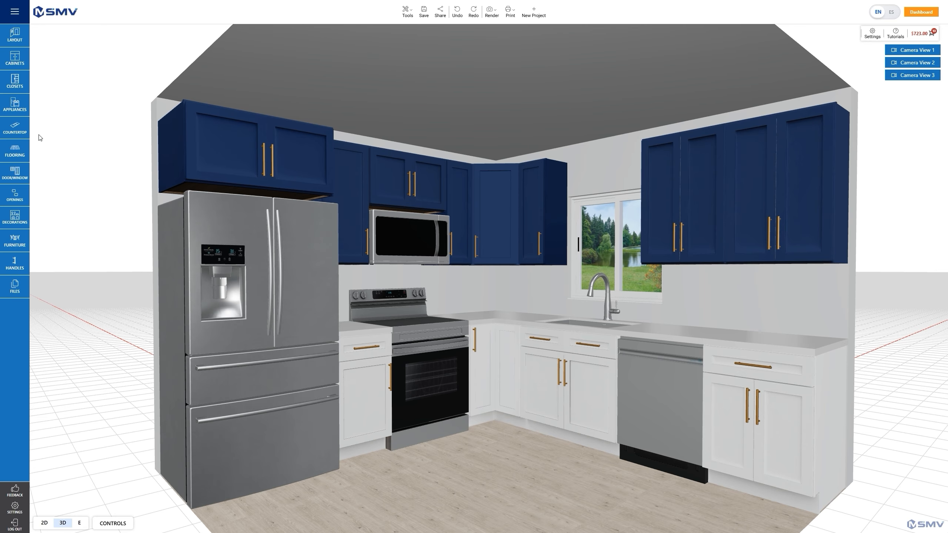
Apply the quartz material APL60_F800 ST9 to the kitchen countertop.
click(13, 129)
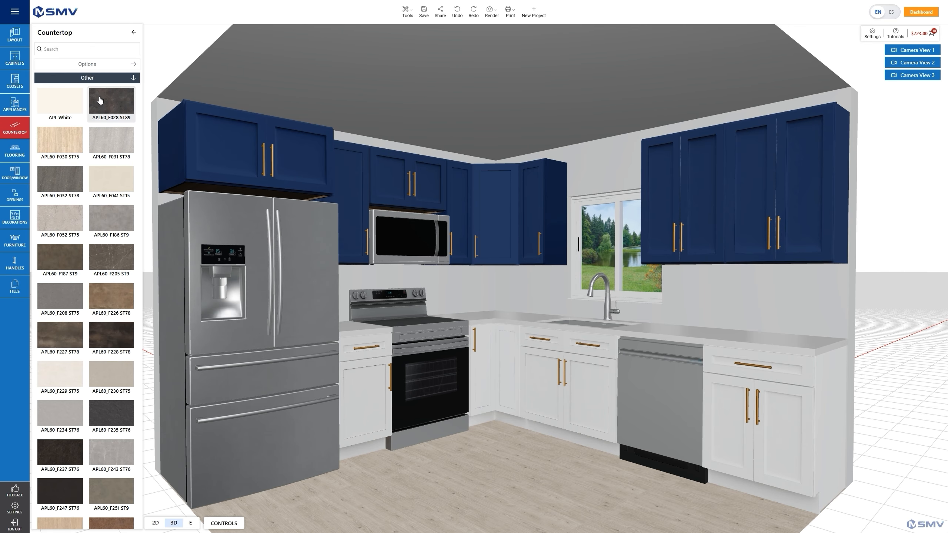
click(100, 78)
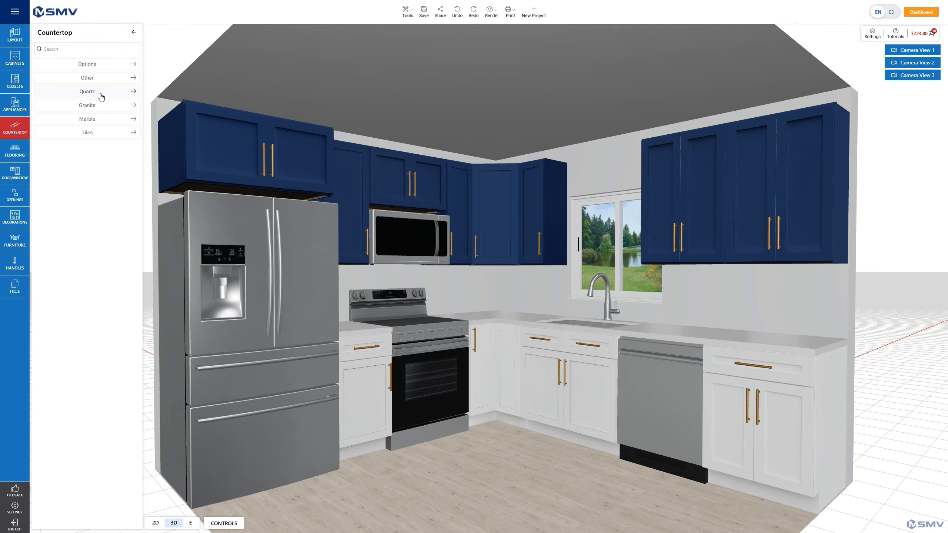
click(100, 94)
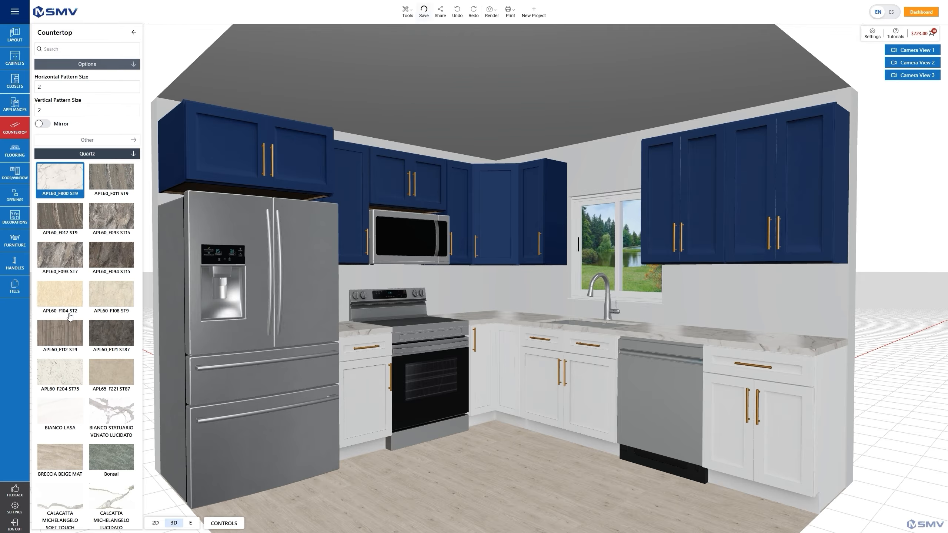
Add an NPL_F800 ST9 backsplash to the Auto wall selection, using the Big style that auto fills between cabinets.
mouse_move(546, 481)
mouse_down()
mouse_move(479, 491)
mouse_move(541, 495)
mouse_up()
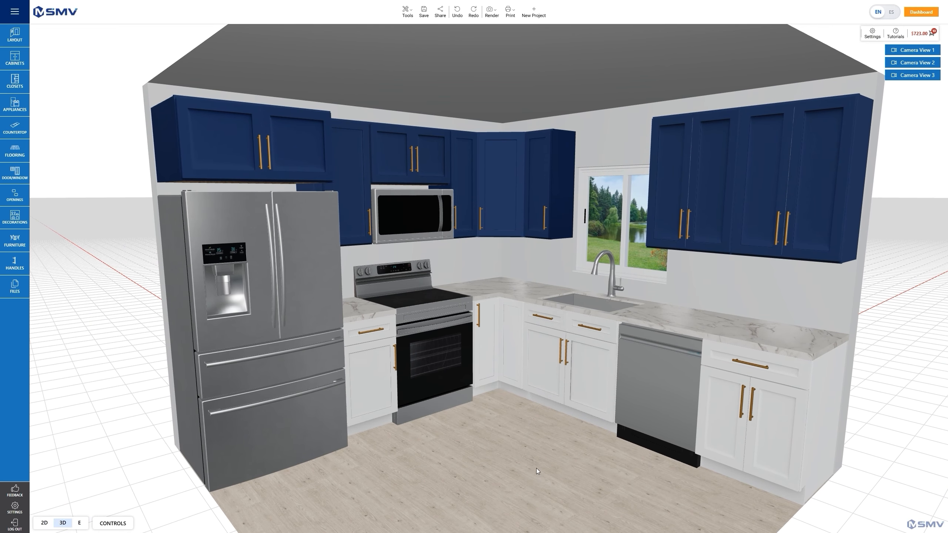
right_drag(537, 447, 565, 471)
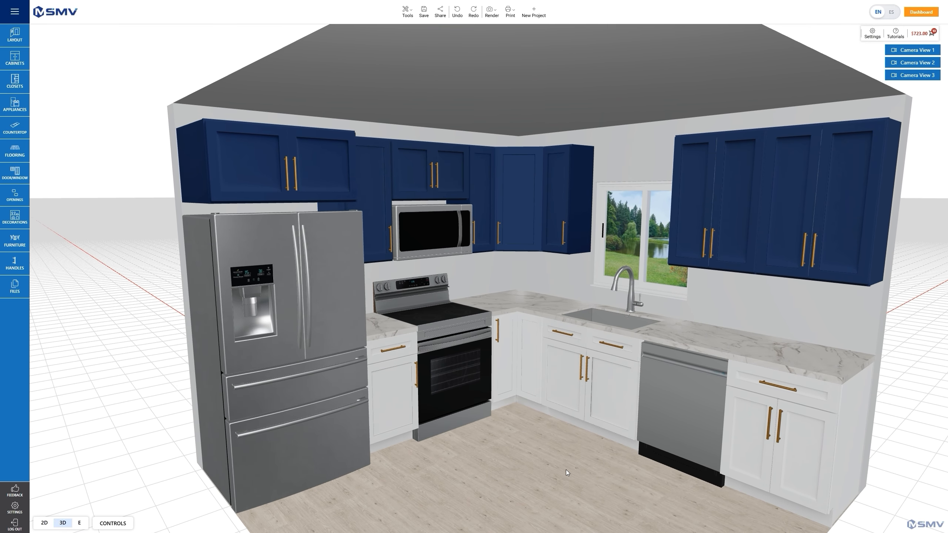
scroll(566, 470, up, 2)
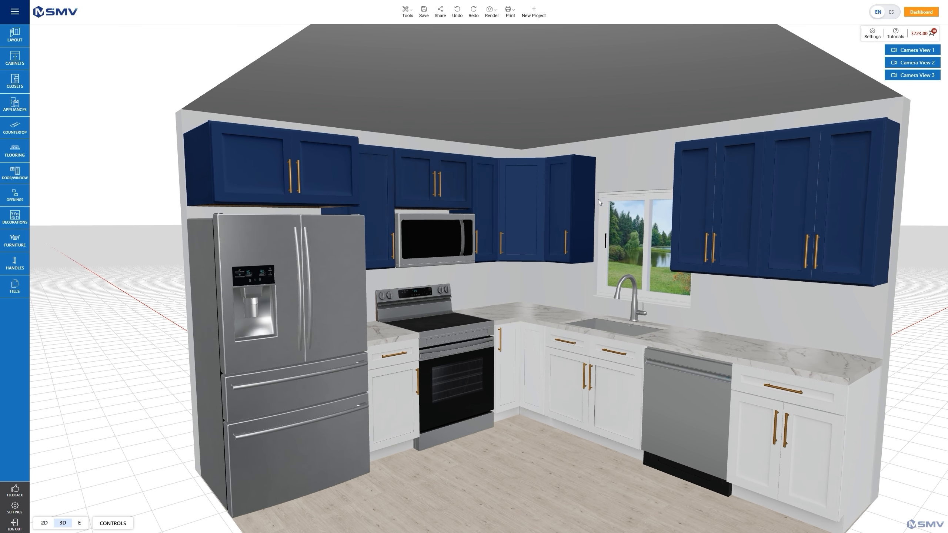
click(407, 14)
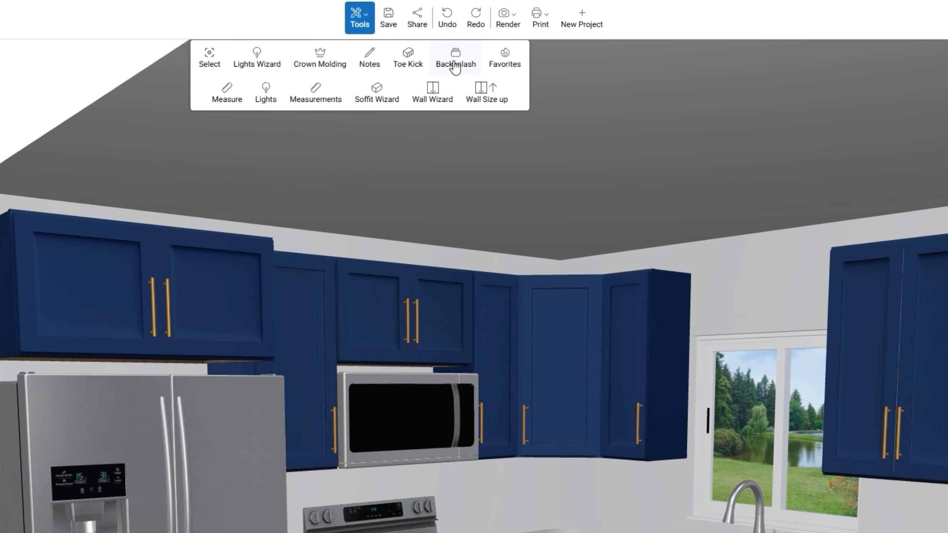
click(455, 68)
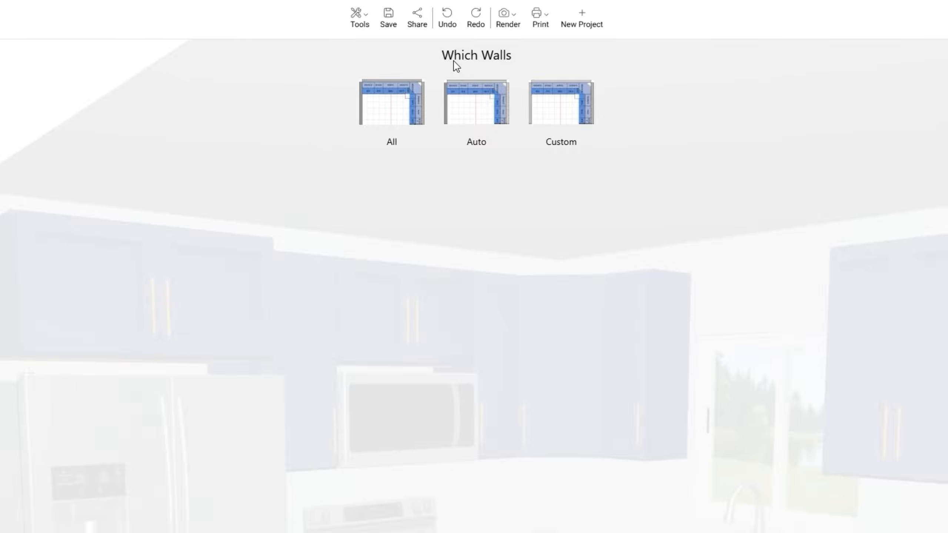
click(469, 104)
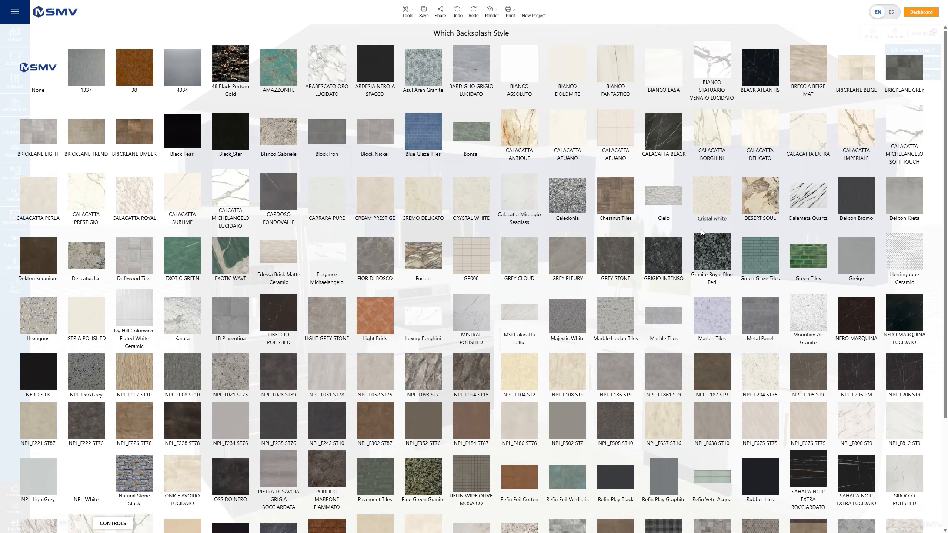
scroll(701, 232, down, 4)
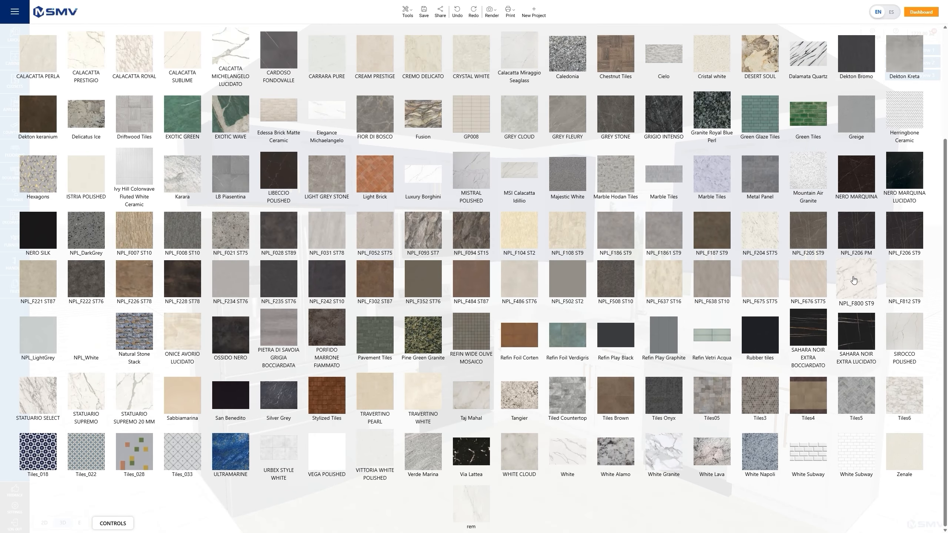
click(853, 279)
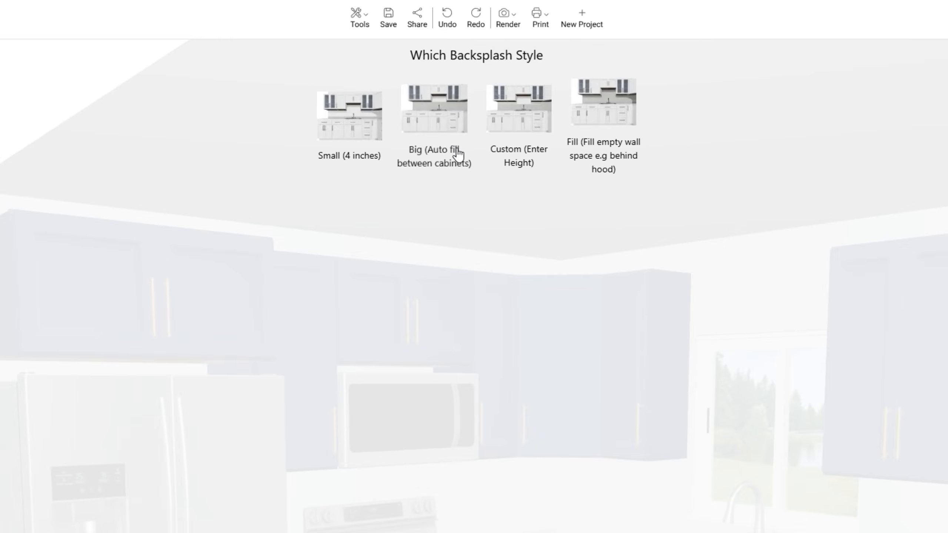
click(438, 121)
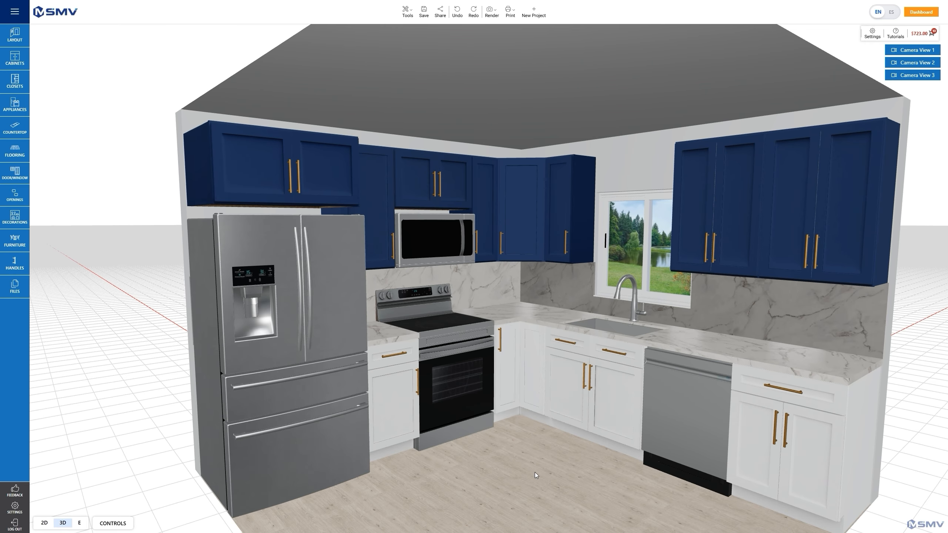
Open the Favorites tool for editing and start the Favorites Wizard setup.
mouse_move(535, 473)
mouse_down()
mouse_move(466, 471)
mouse_move(542, 471)
mouse_up()
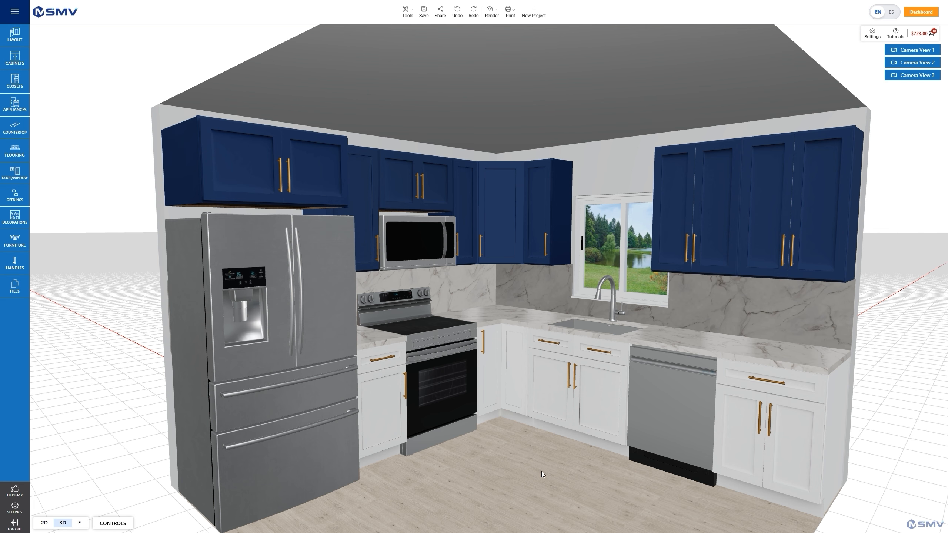
click(404, 13)
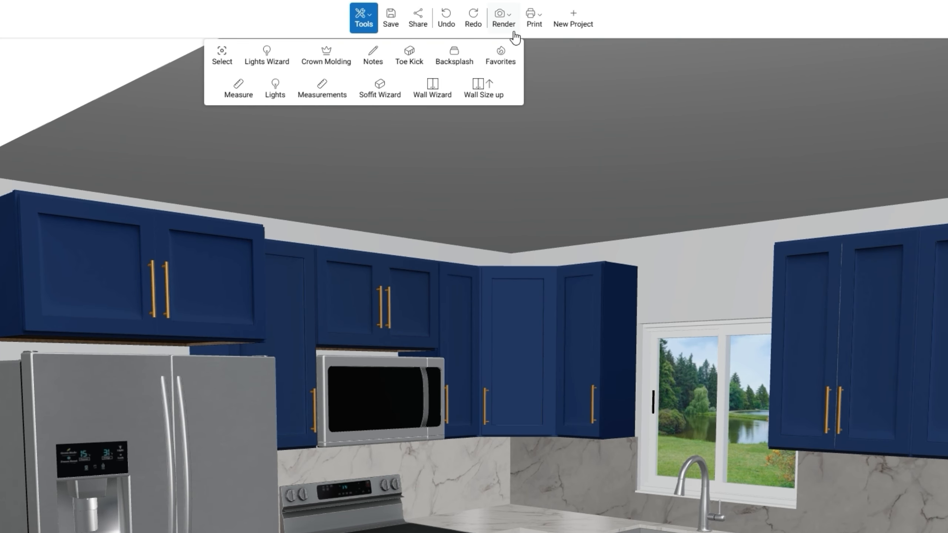
right_click(500, 64)
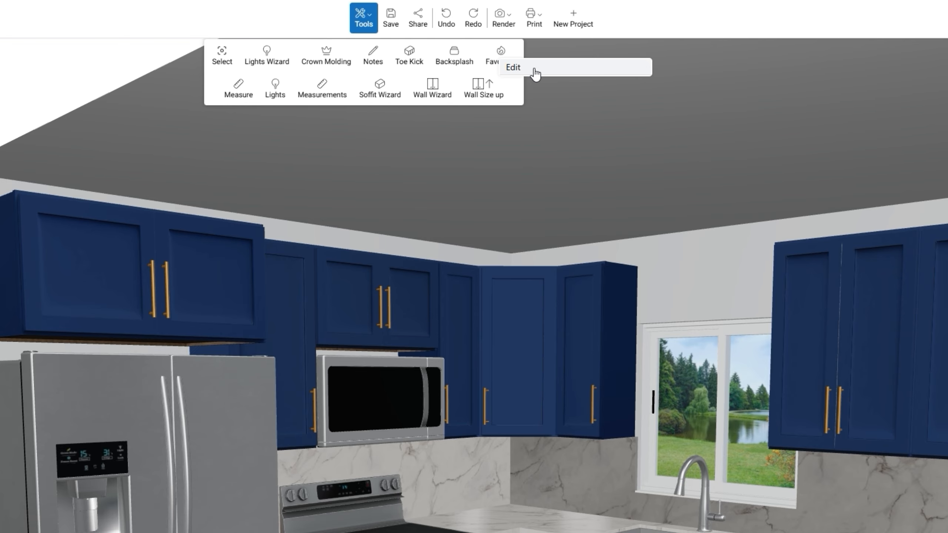
click(535, 68)
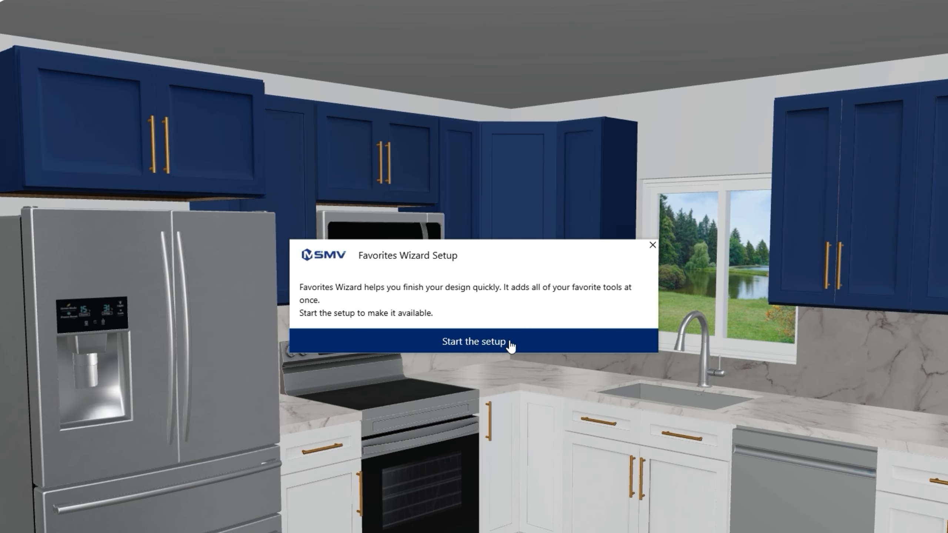
click(511, 347)
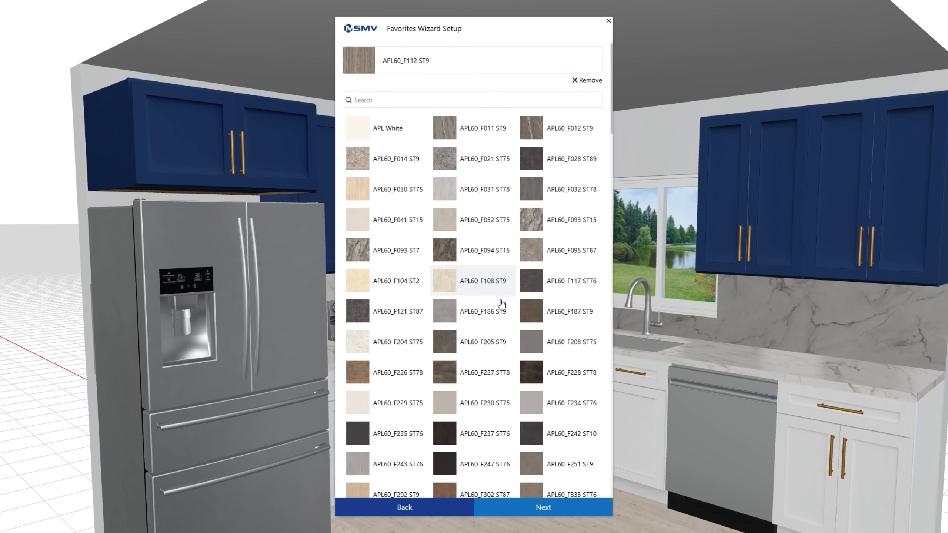
Go through the wizard's favorite countertop, flooring, backsplash, handles and scenery pages, keeping the preset choices.
scroll(502, 302, down, 3)
scroll(502, 302, up, 3)
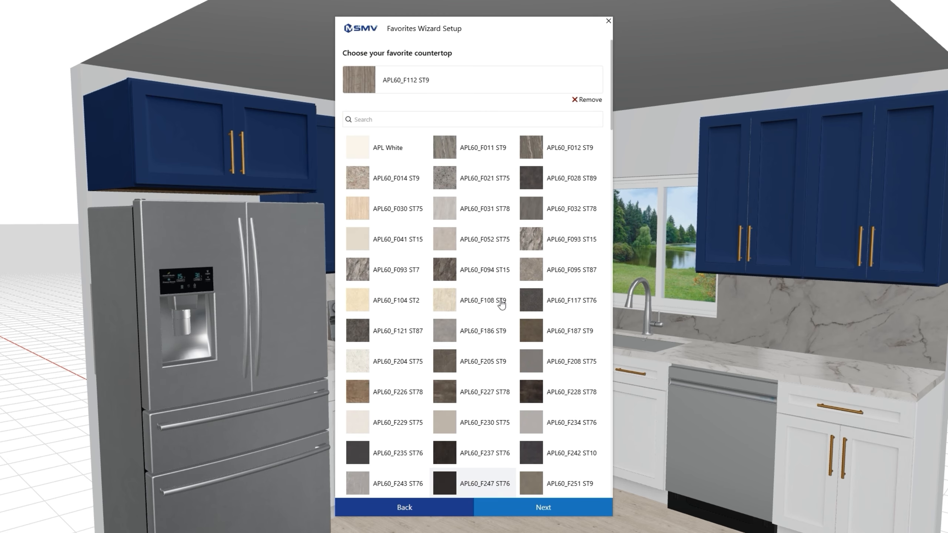
click(518, 507)
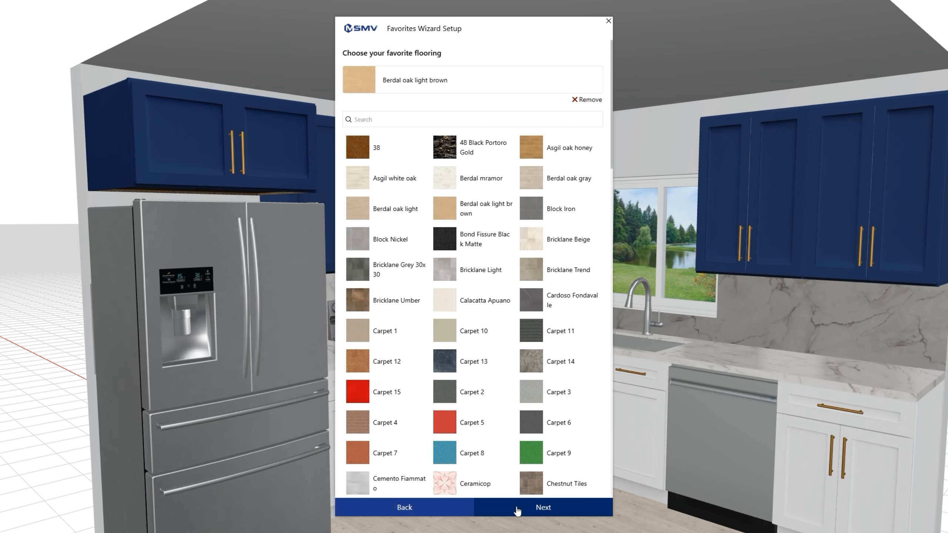
click(517, 509)
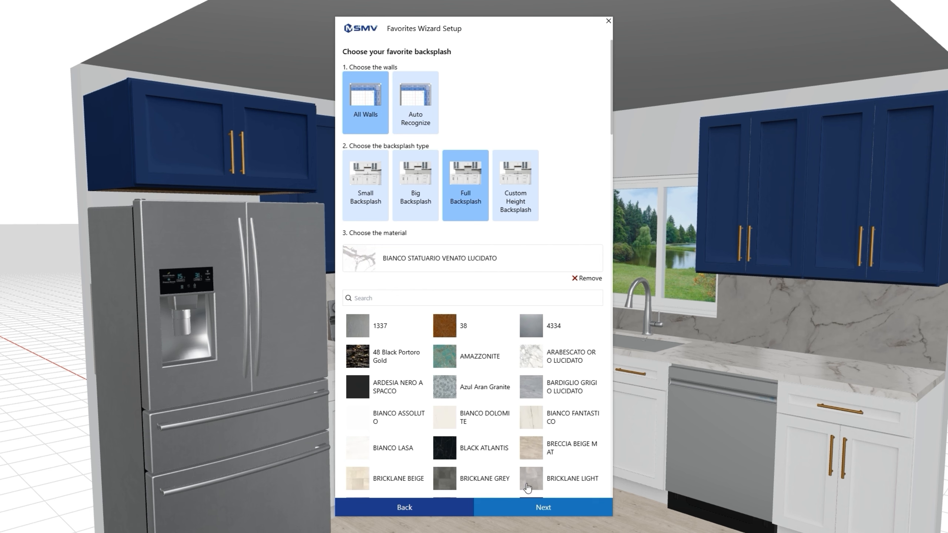
click(527, 507)
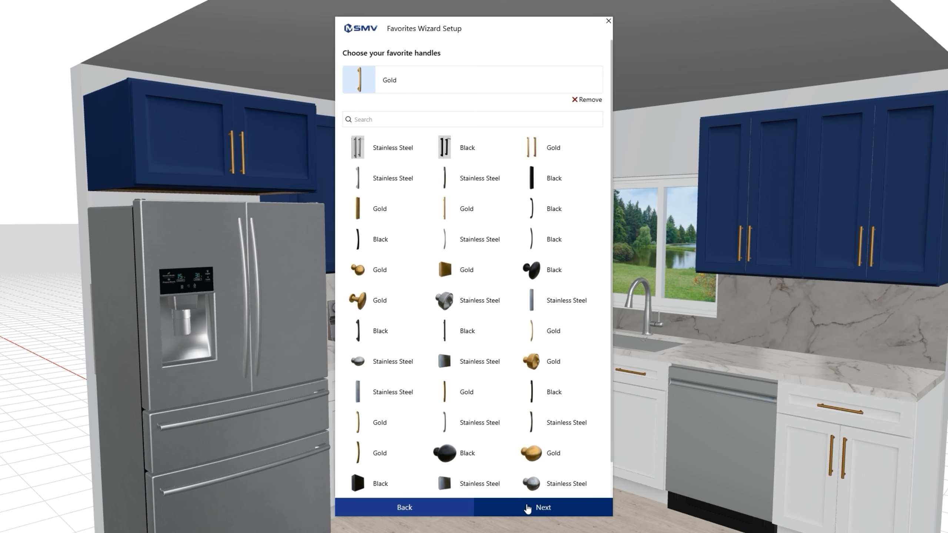
click(528, 508)
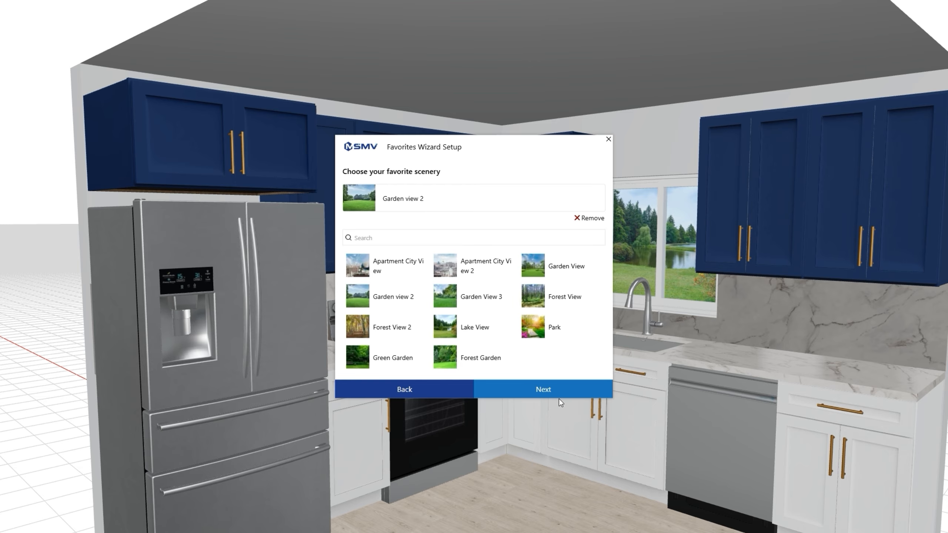
click(557, 389)
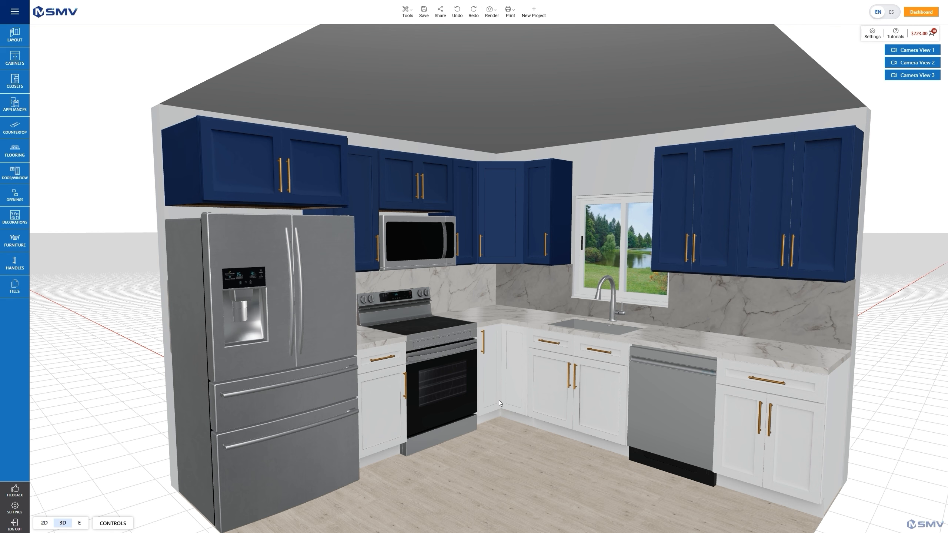
Add crown molding to the kitchen's wall cabinets.
click(408, 11)
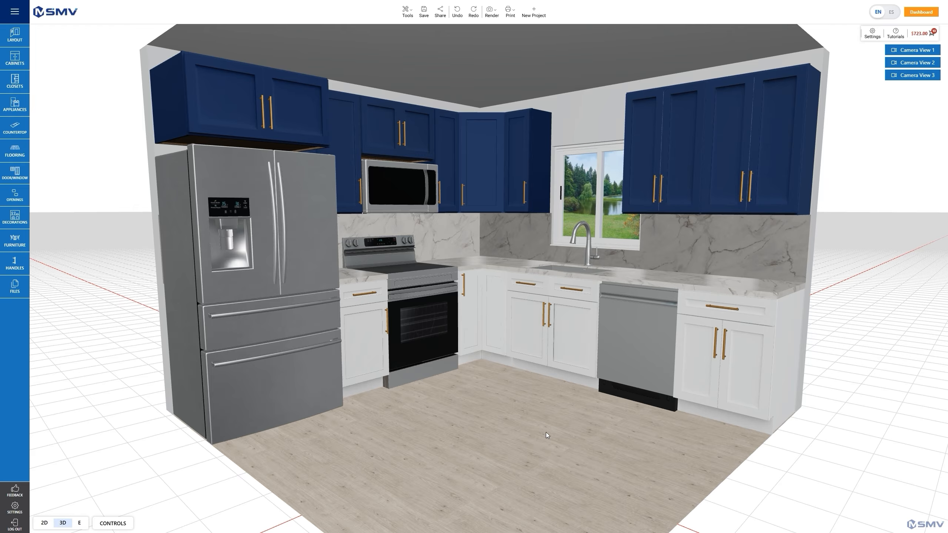
click(407, 12)
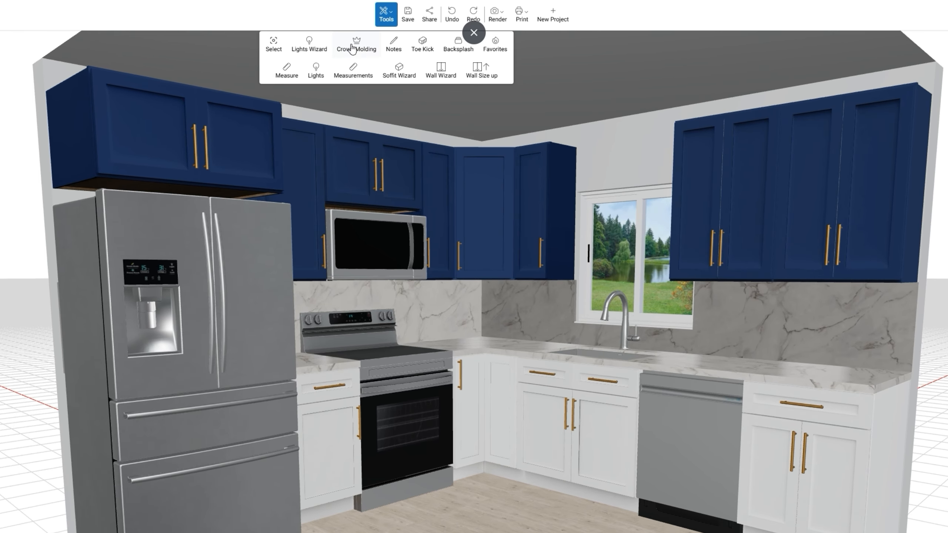
click(352, 48)
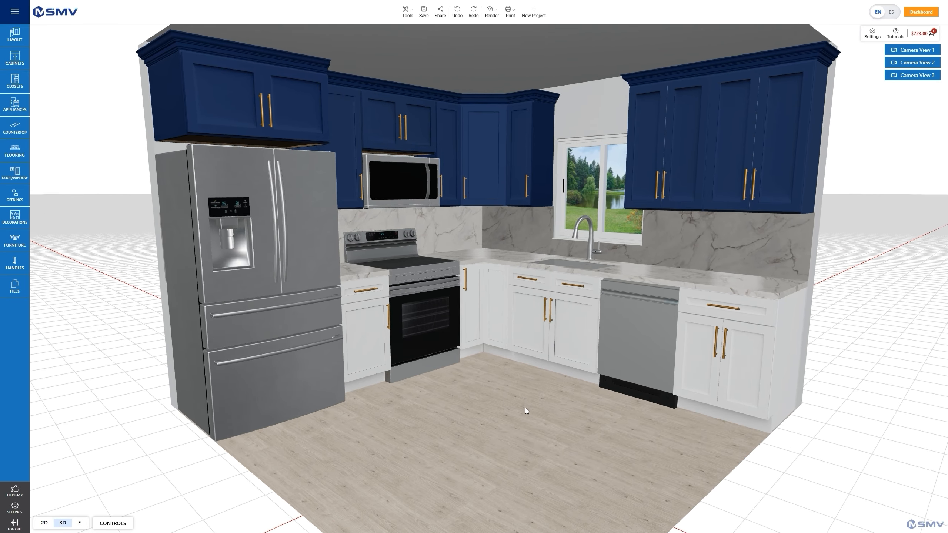
Turn on the right-side crown molding for the W361824 cabinet above the refrigerator and submit the change.
drag(525, 407, 454, 391)
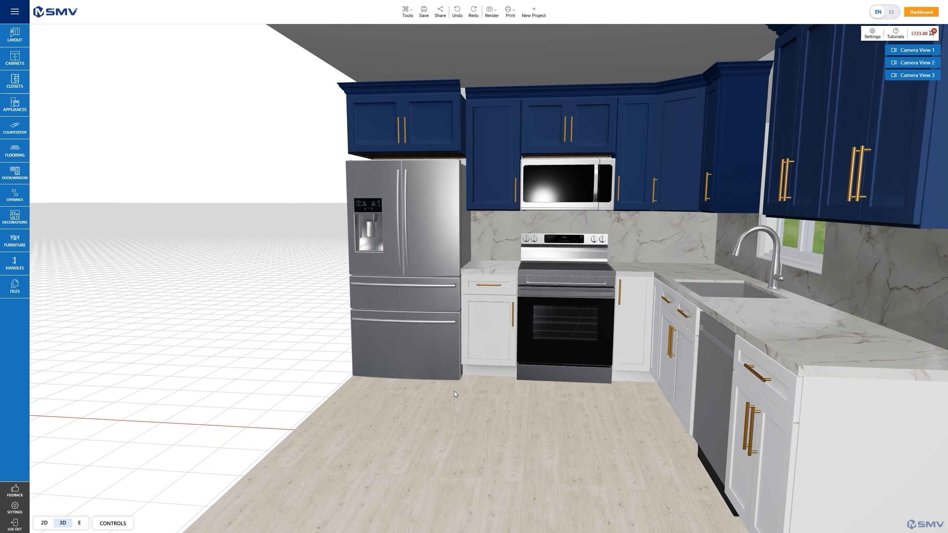
click(377, 120)
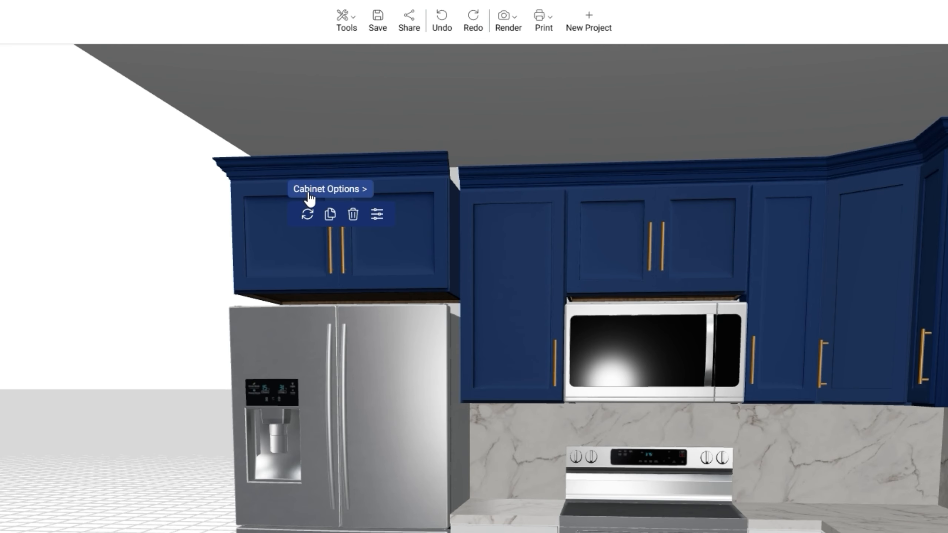
click(309, 189)
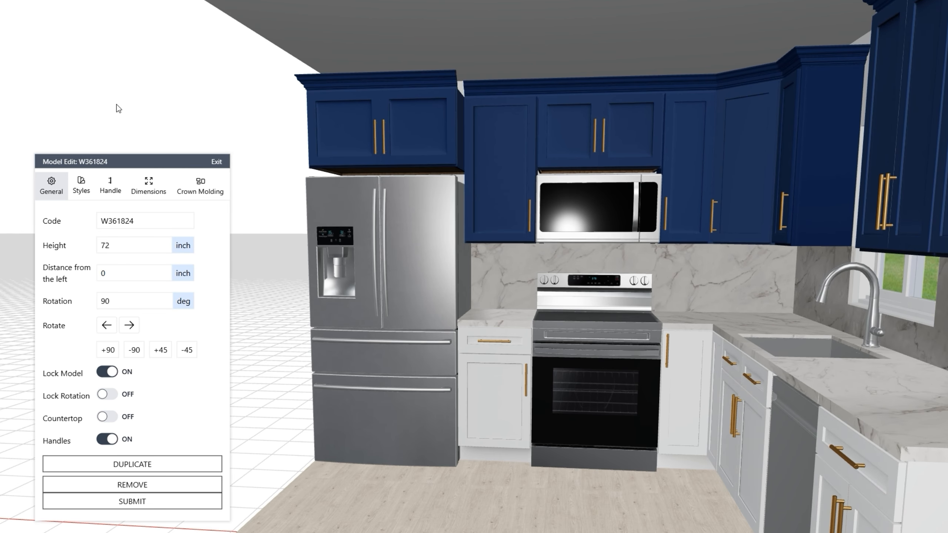
click(203, 190)
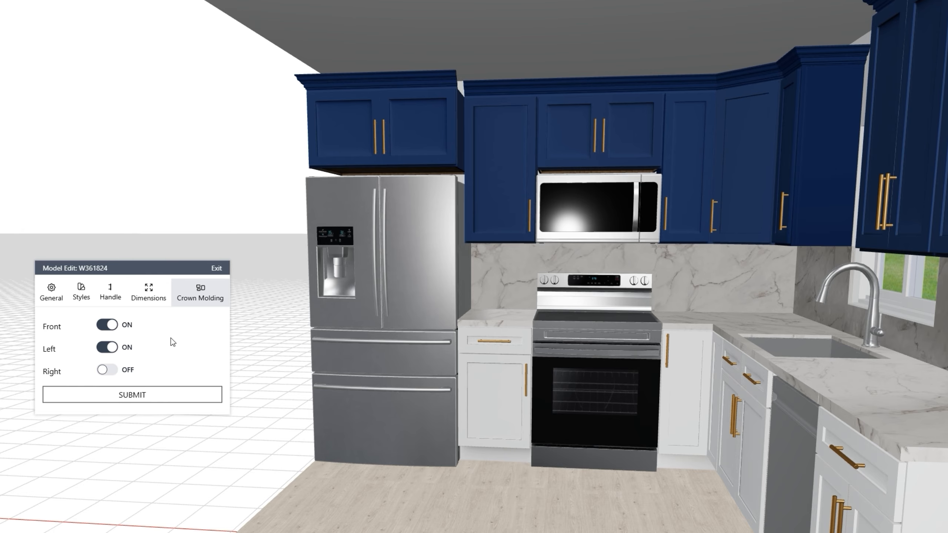
click(106, 371)
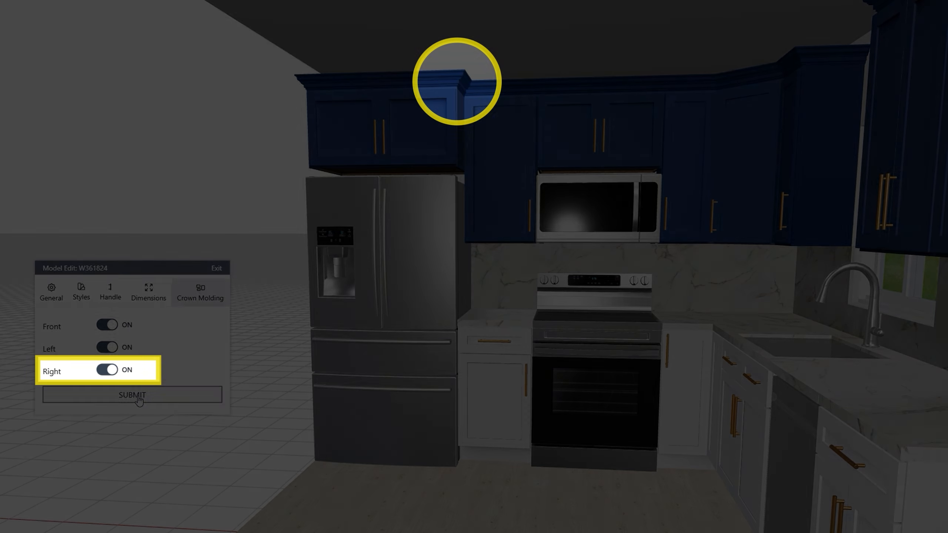
click(132, 395)
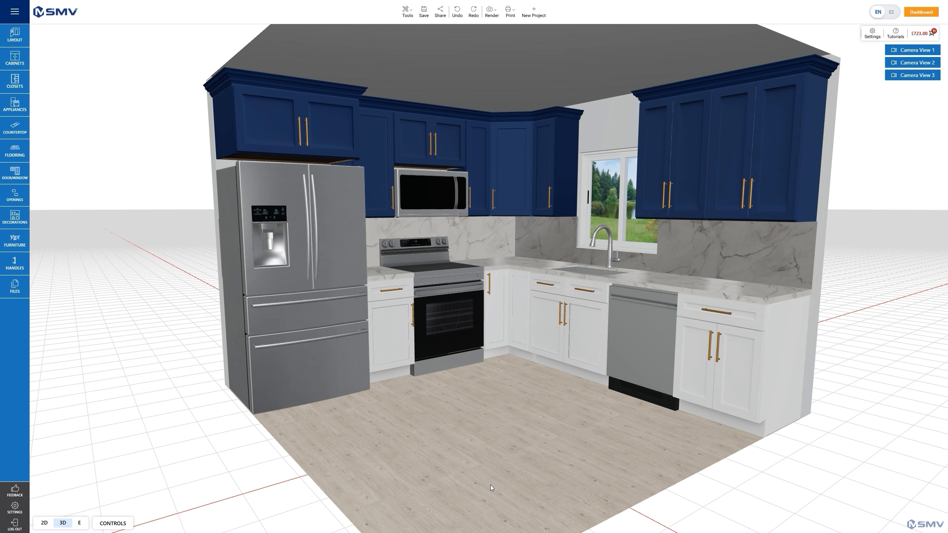
Switch to the 2D plan and add toe kicks to the base cabinets.
click(44, 523)
scroll(476, 270, up, 4)
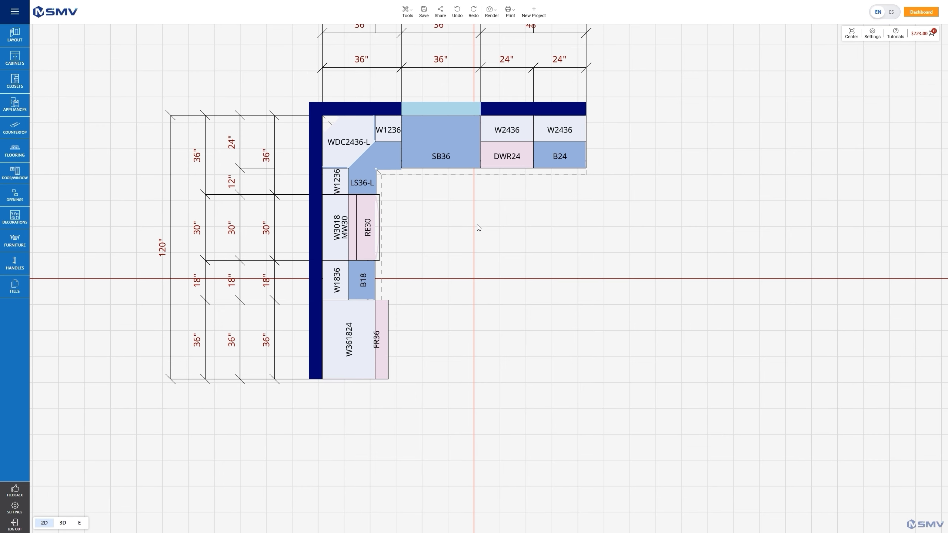
drag(477, 227, 554, 333)
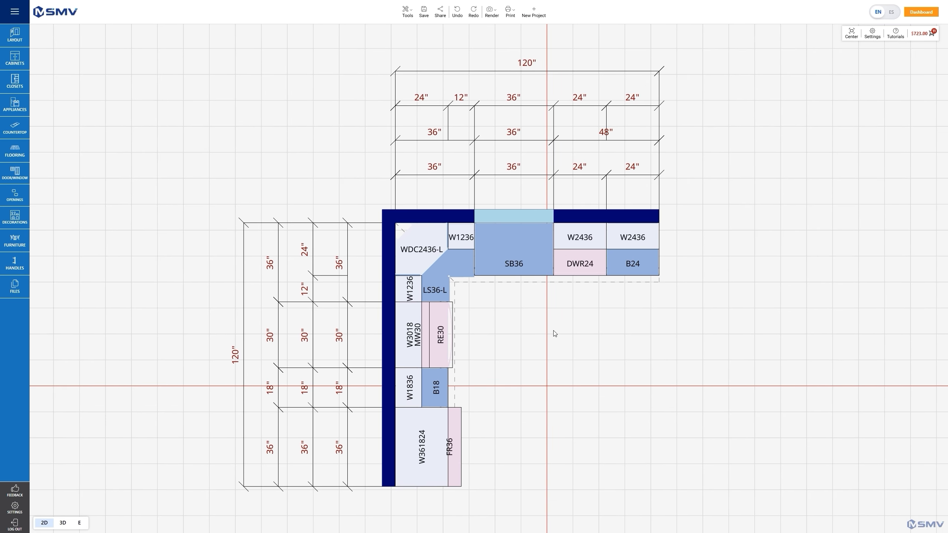
click(407, 15)
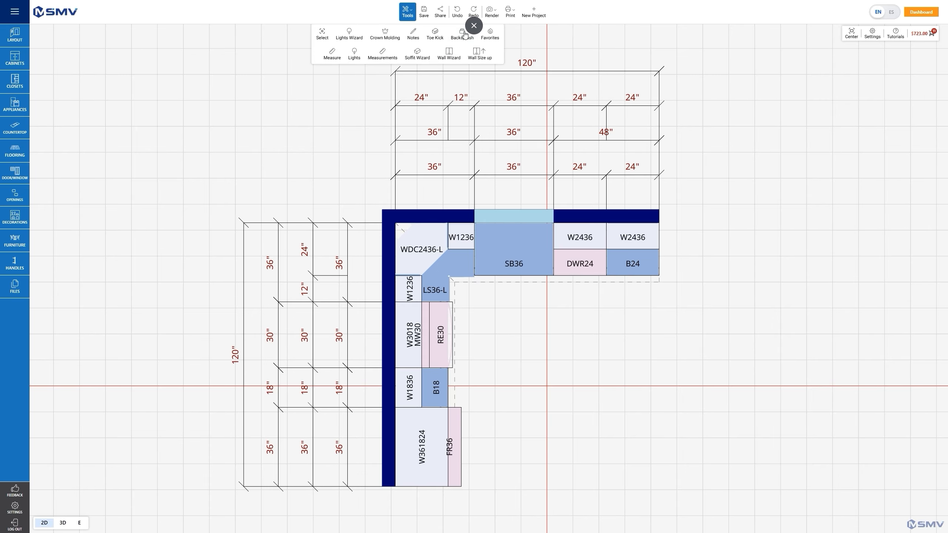
click(435, 36)
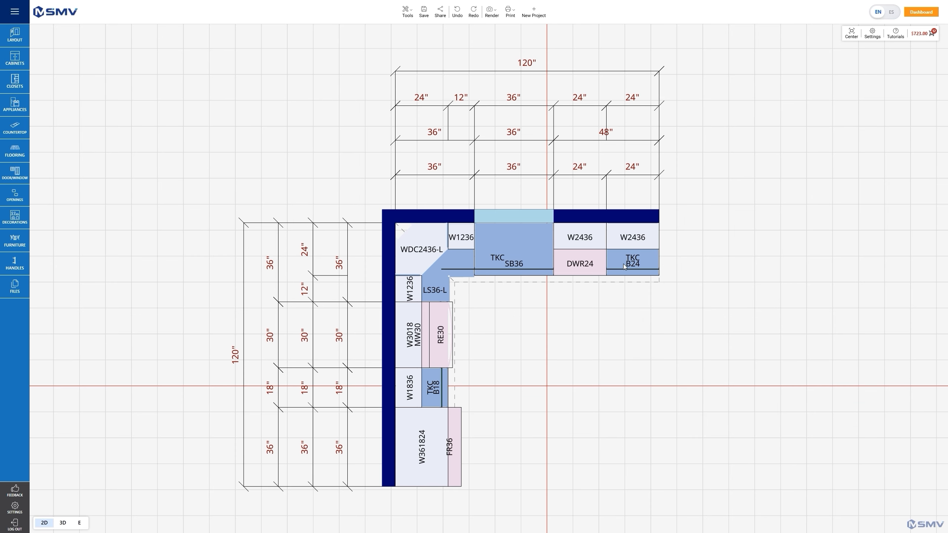
Switch to the 3D view and place an RRP1.5 panel from the cabinet accessories on the open kitchen floor.
click(63, 523)
drag(699, 250, 628, 250)
scroll(627, 250, up, 5)
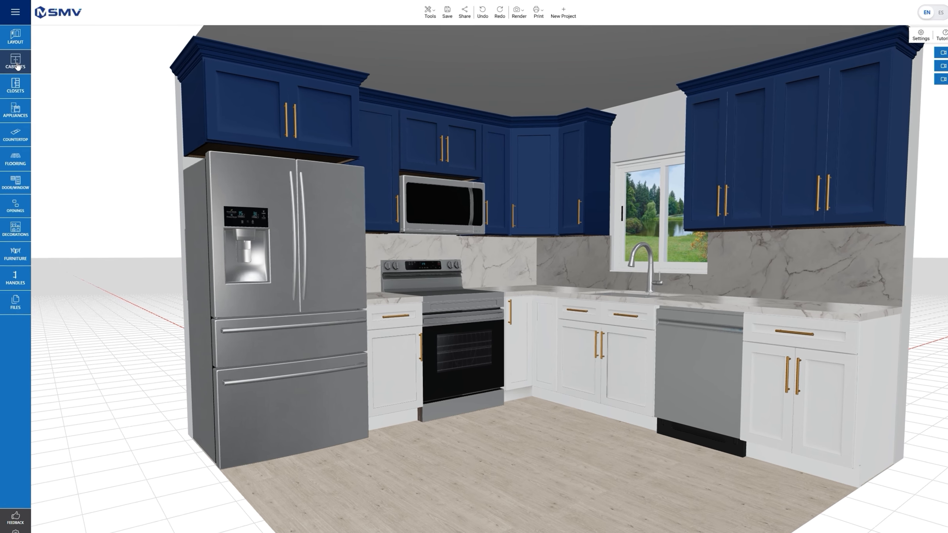
click(17, 65)
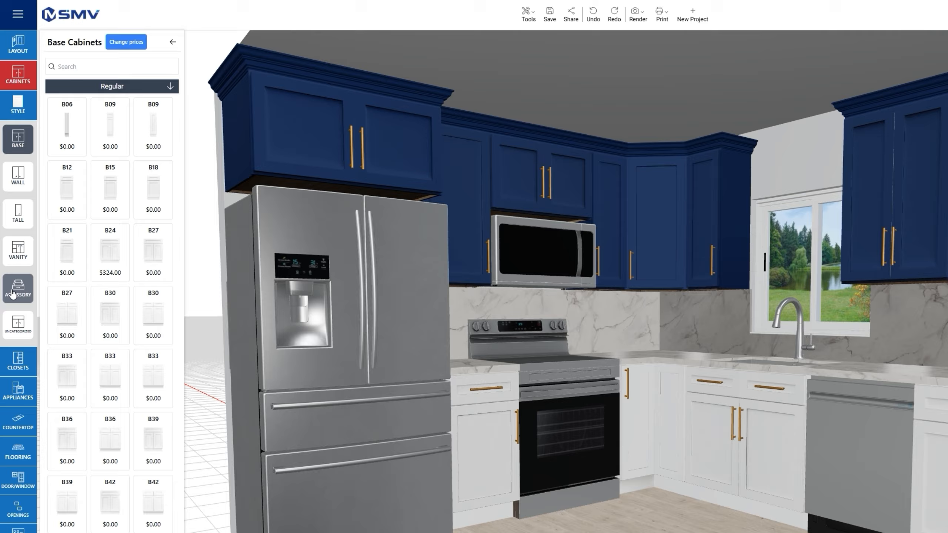
click(13, 293)
scroll(131, 393, down, 10)
scroll(130, 393, down, 5)
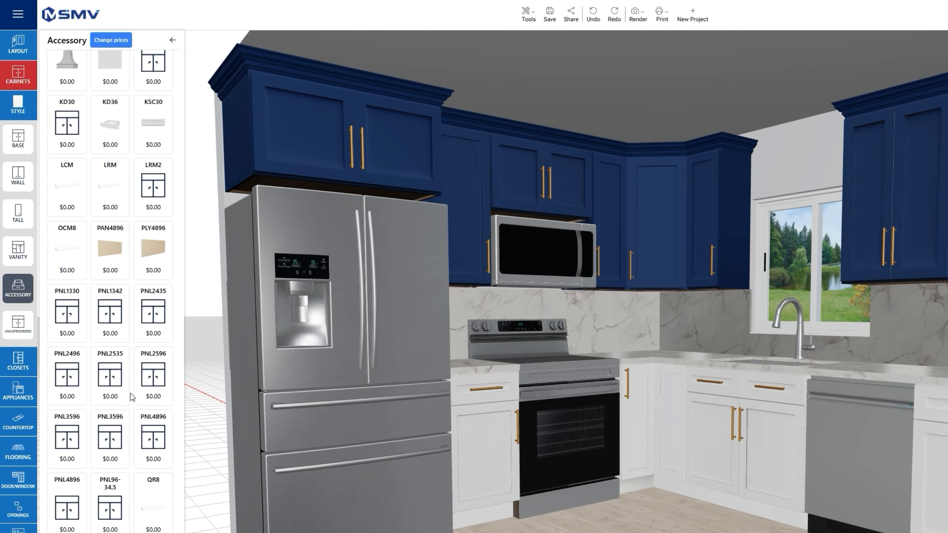
drag(107, 403, 492, 478)
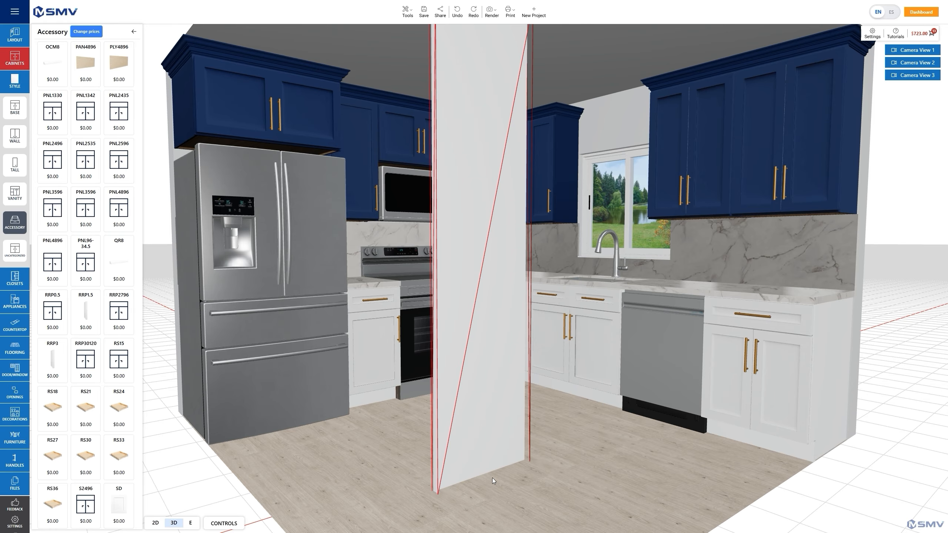
scroll(546, 484, down, 5)
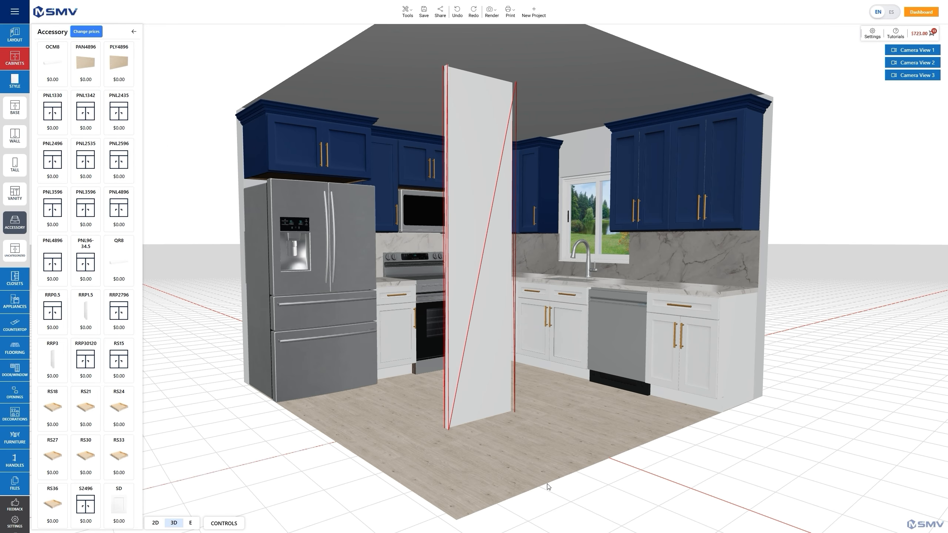
Rotate the RRP1.5 panel standing on the kitchen floor.
click(470, 346)
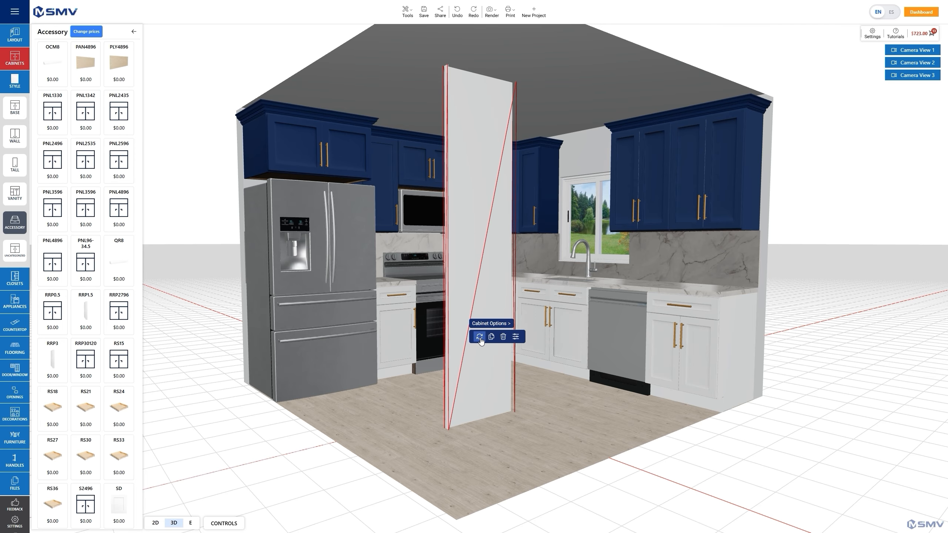
click(479, 337)
click(479, 338)
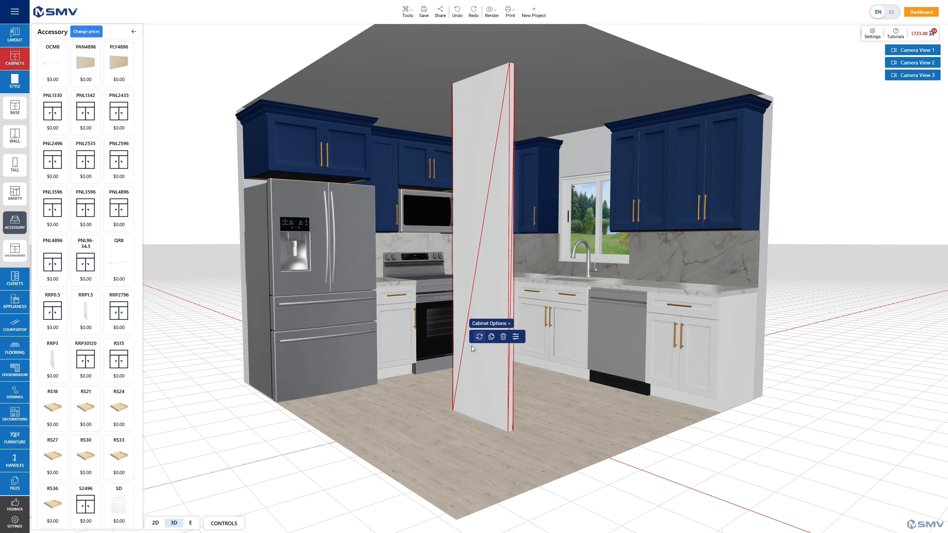
Switch to the 2D plan and move the RRP1.5 panel against the exposed side of the W361824 cabinet and refrigerator.
click(155, 523)
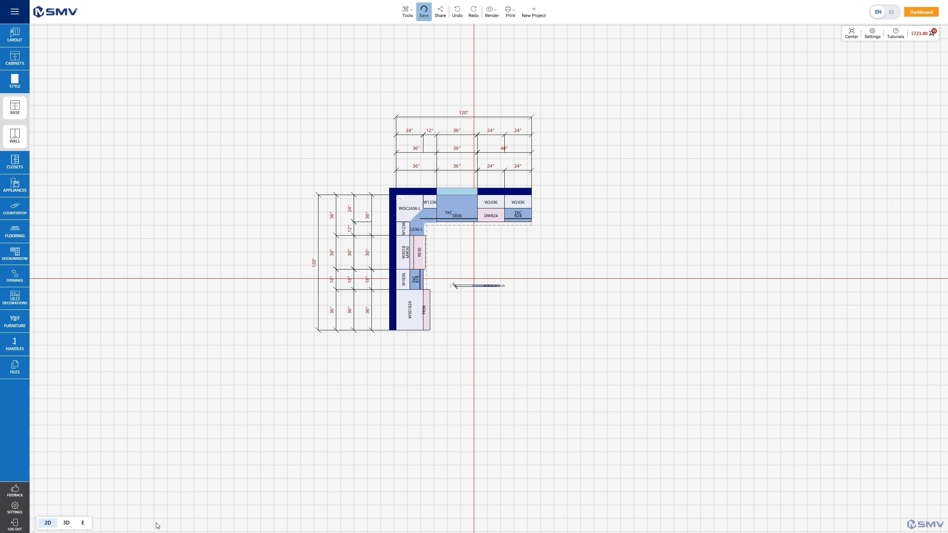
scroll(480, 288, up, 1)
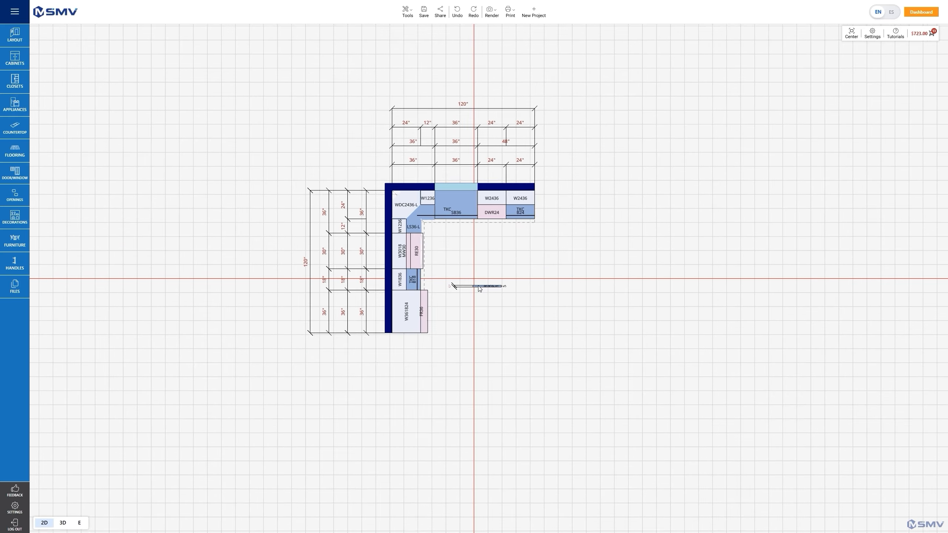
scroll(479, 288, up, 5)
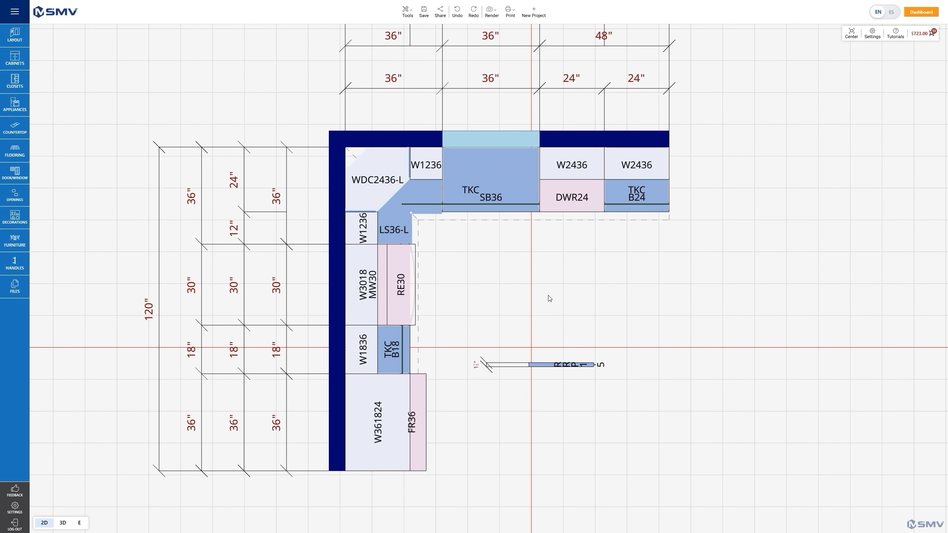
drag(554, 365, 376, 471)
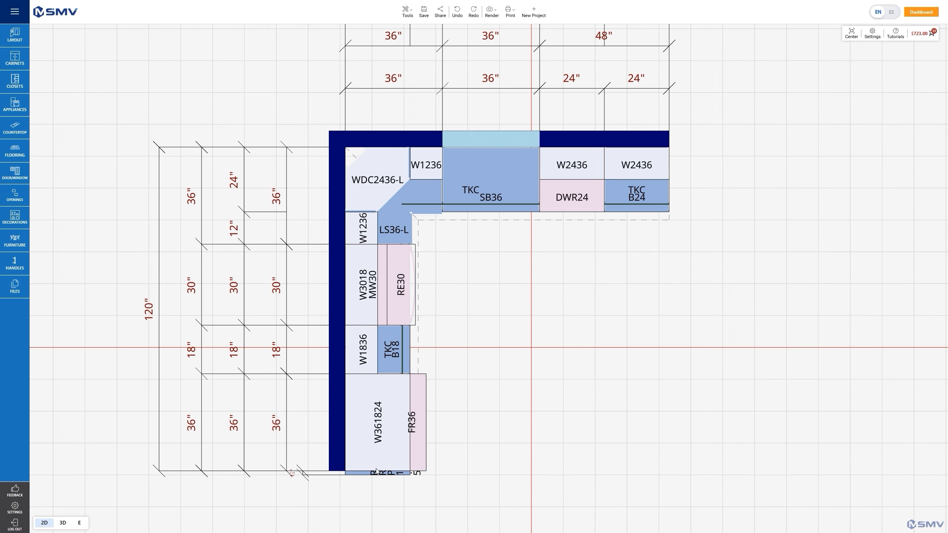
scroll(548, 411, down, 3)
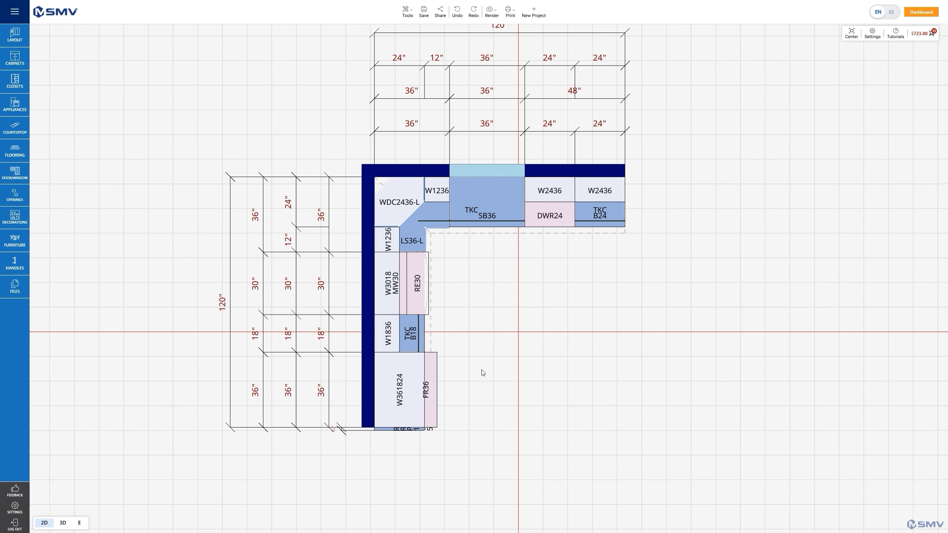
Return to the 3D view and set the RRP1.5 panel's height to 90 inches.
click(62, 522)
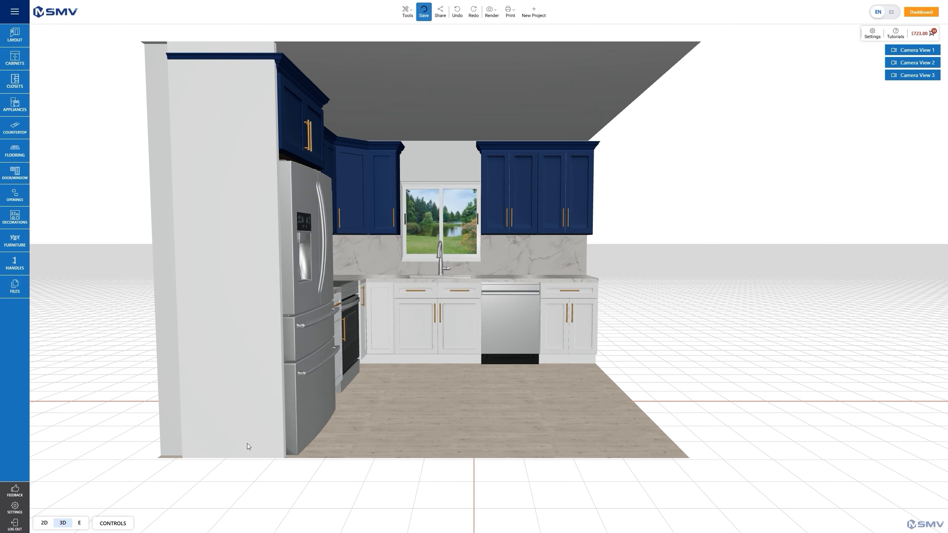
drag(585, 364, 532, 381)
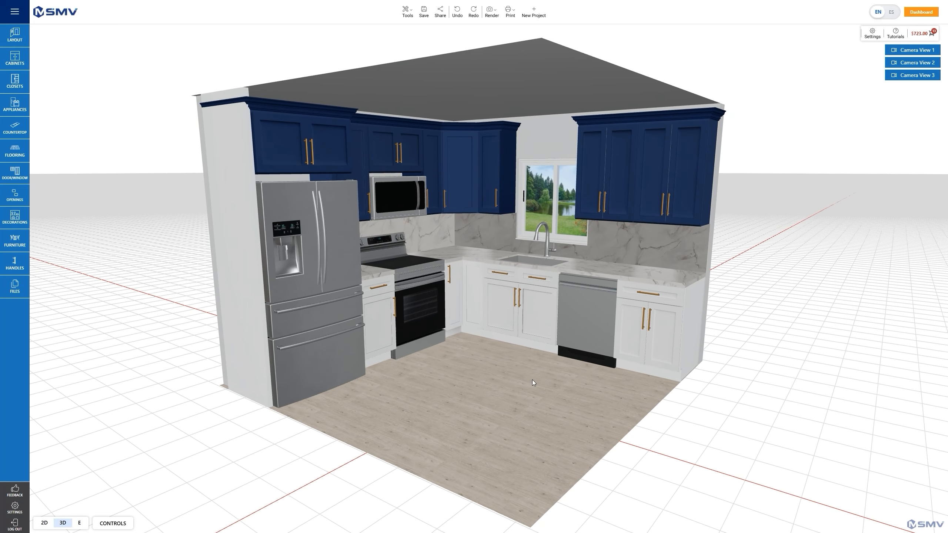
scroll(474, 392, up, 5)
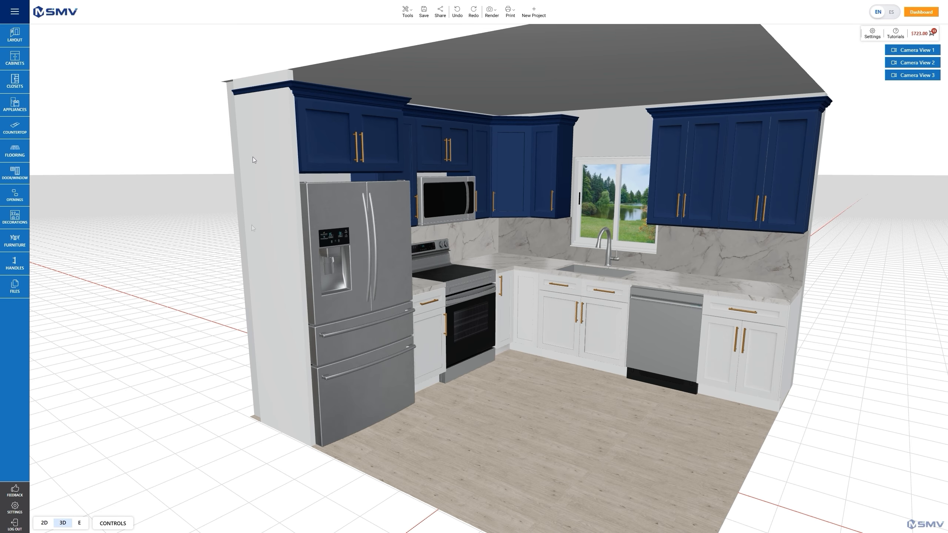
click(252, 158)
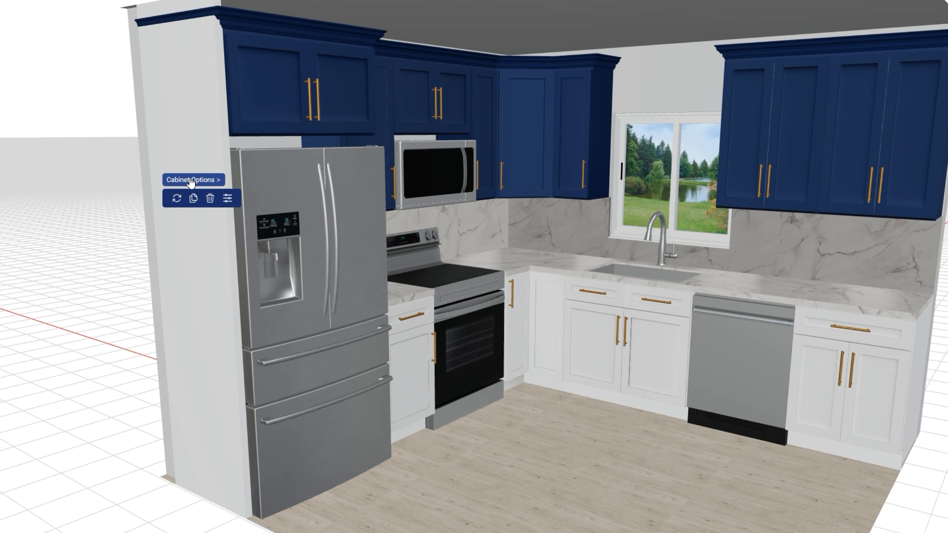
click(191, 181)
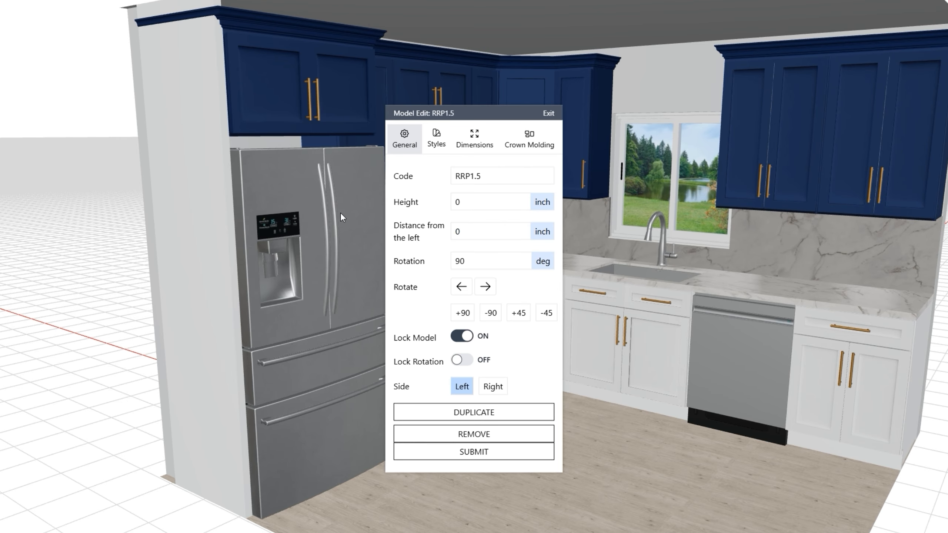
click(476, 140)
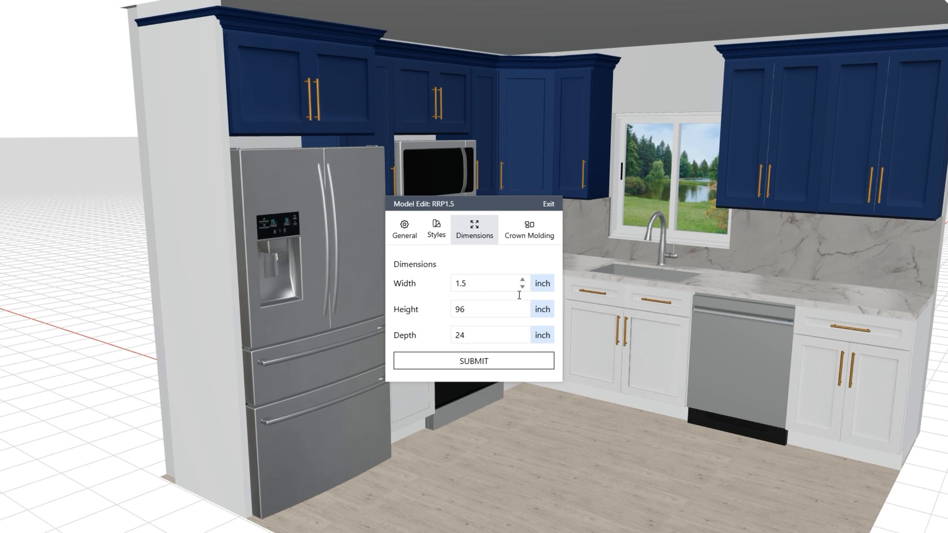
drag(509, 309, 453, 312)
text(90)
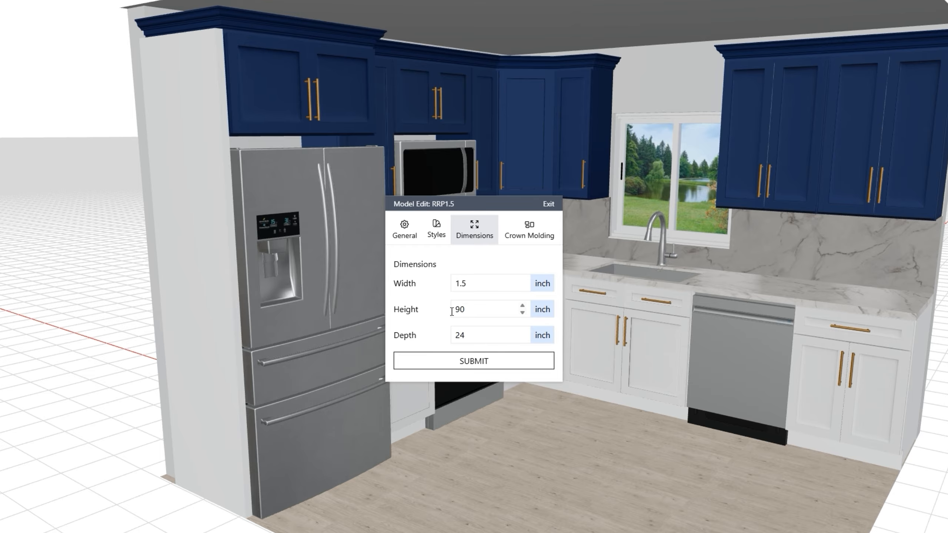
click(468, 357)
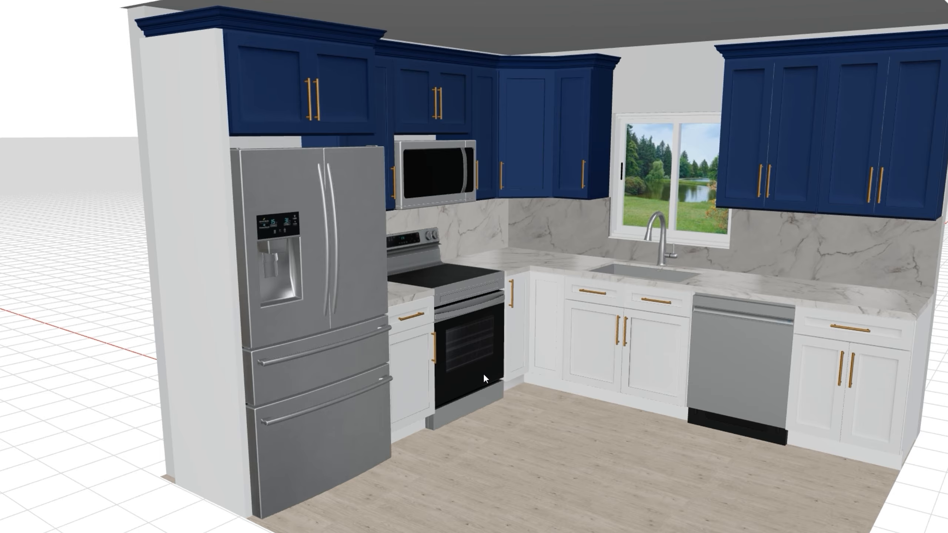
Turn off the left-side crown molding for the W361824 cabinet above the refrigerator and submit the change.
scroll(502, 446, up, 5)
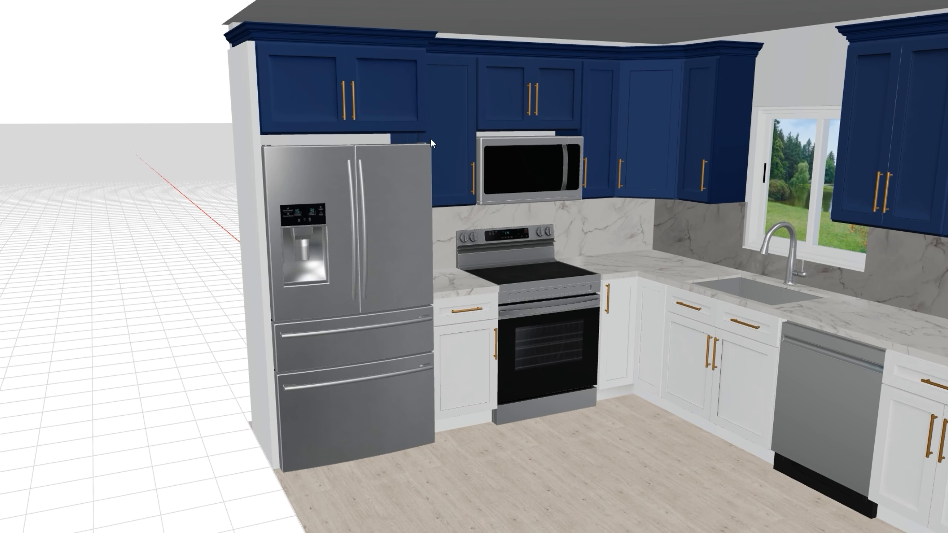
click(309, 75)
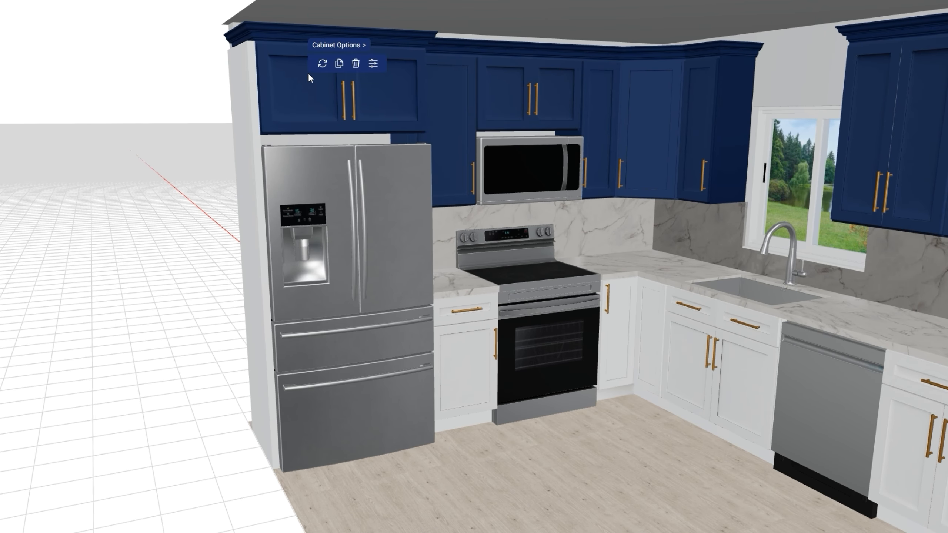
click(327, 46)
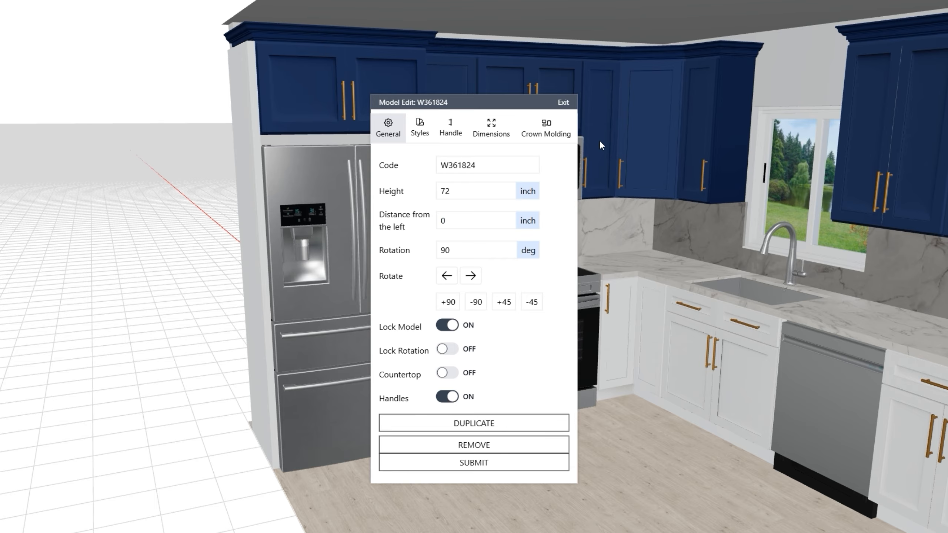
click(552, 134)
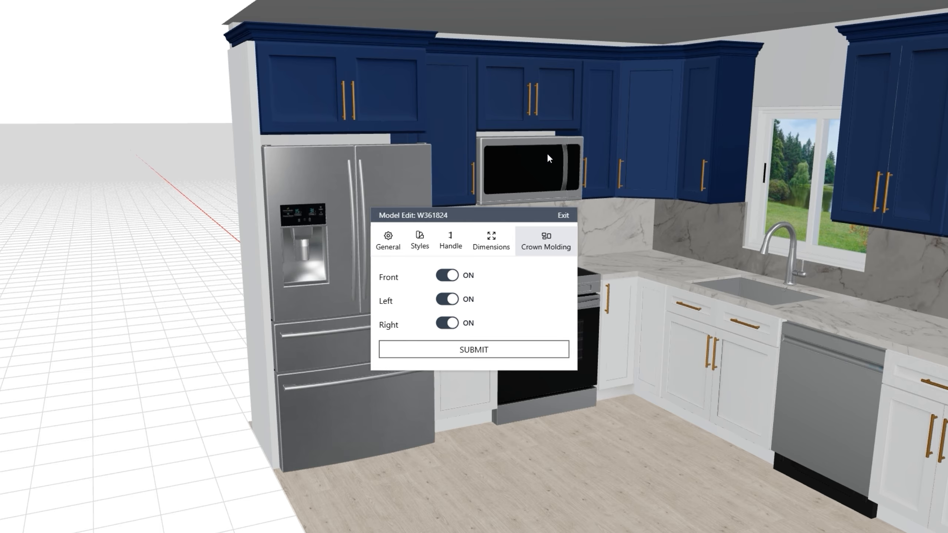
click(445, 300)
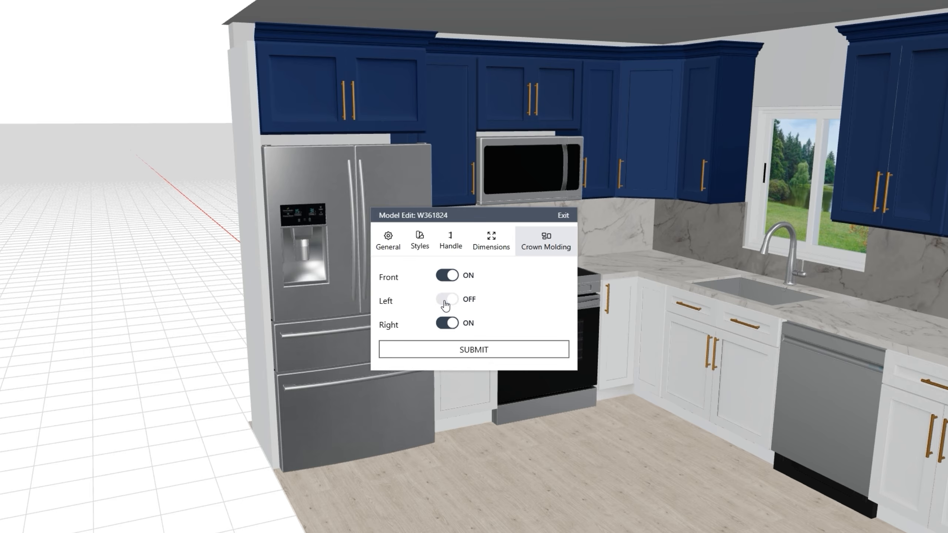
click(482, 355)
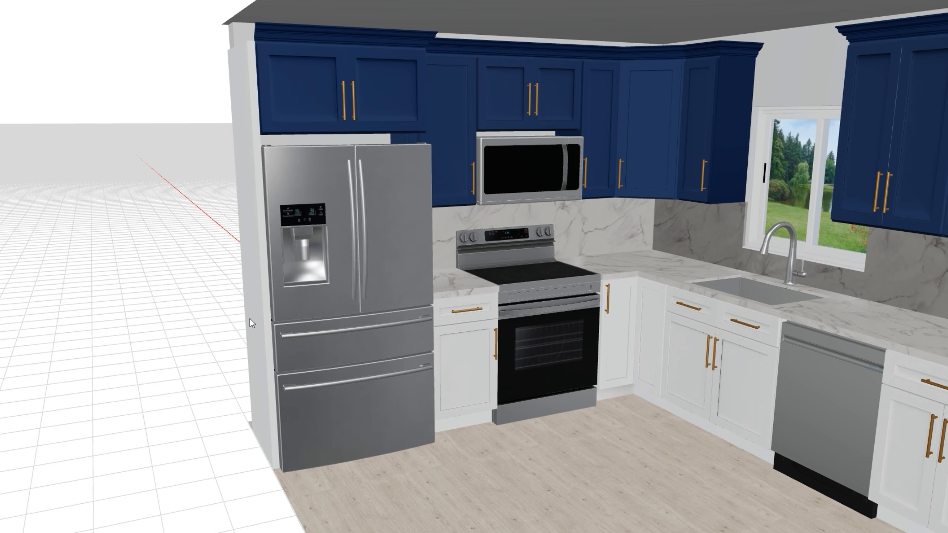
Turn on the front crown molding for the RRP1.5 panel beside the refrigerator and submit the change.
click(246, 99)
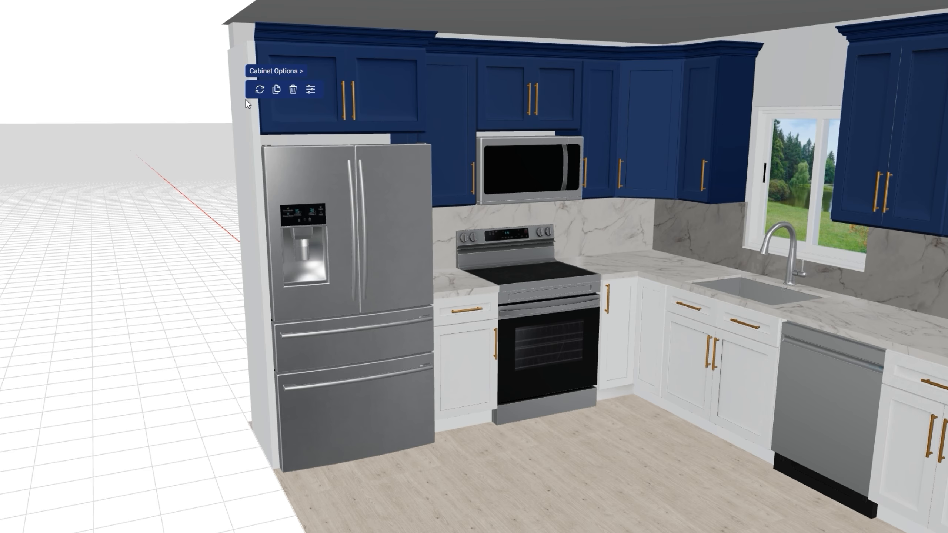
click(278, 71)
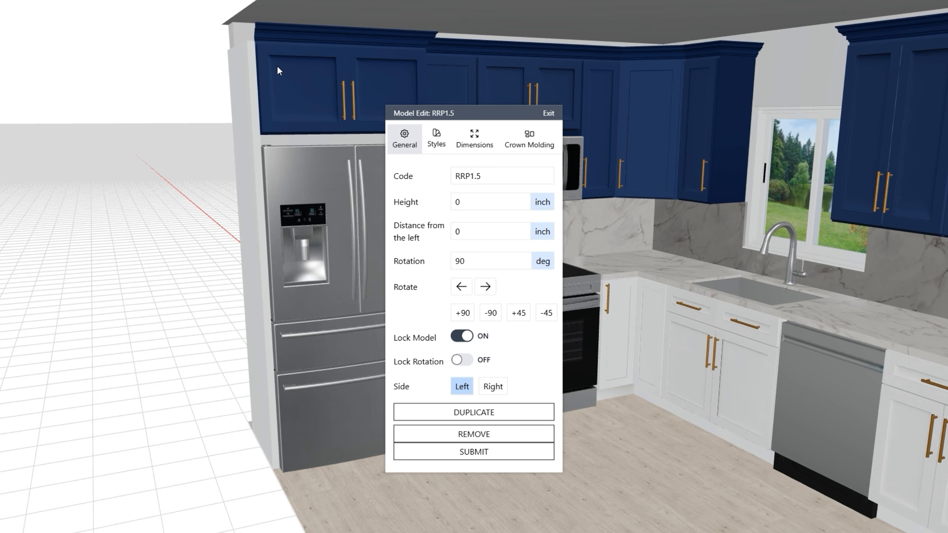
click(532, 145)
click(462, 277)
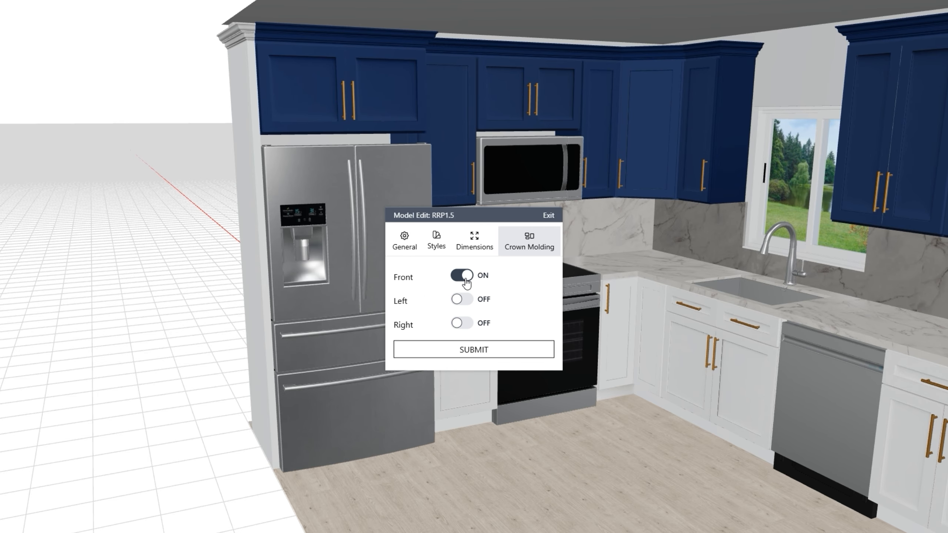
click(469, 351)
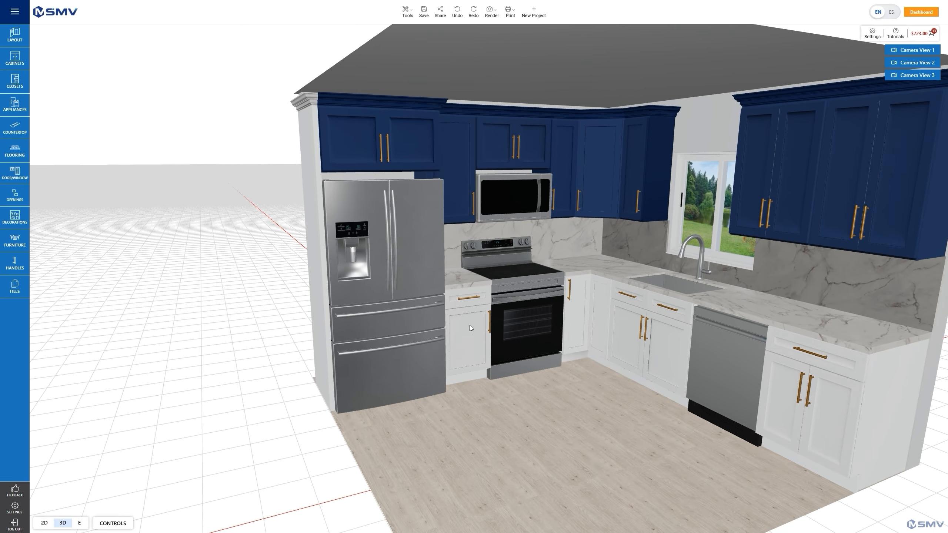
Change the RRP1.5 refrigerator panel's style to Blue Shaker and submit the change.
drag(466, 426, 492, 426)
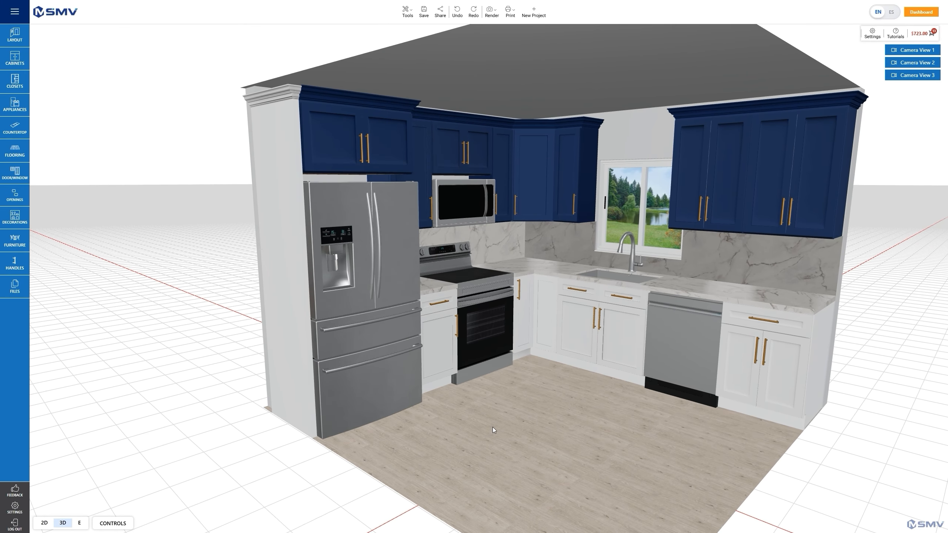
click(284, 144)
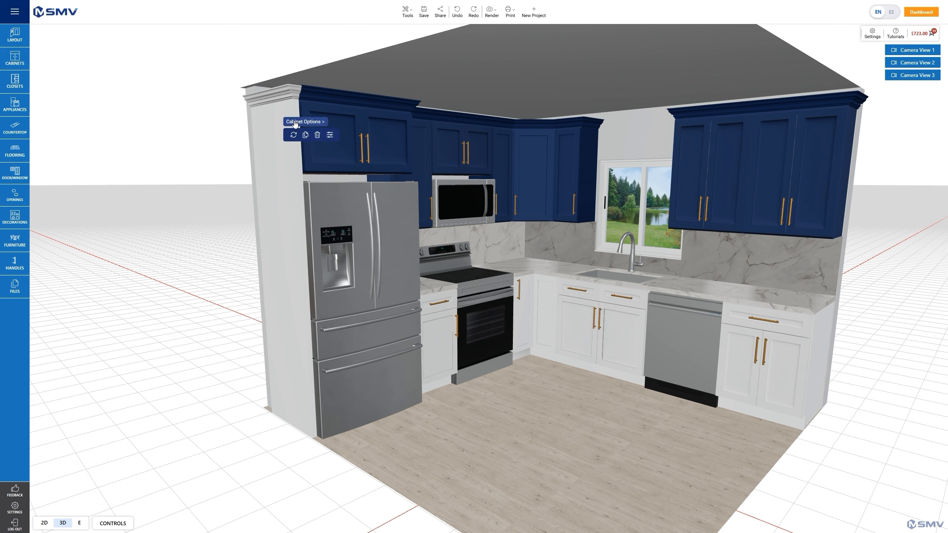
click(295, 123)
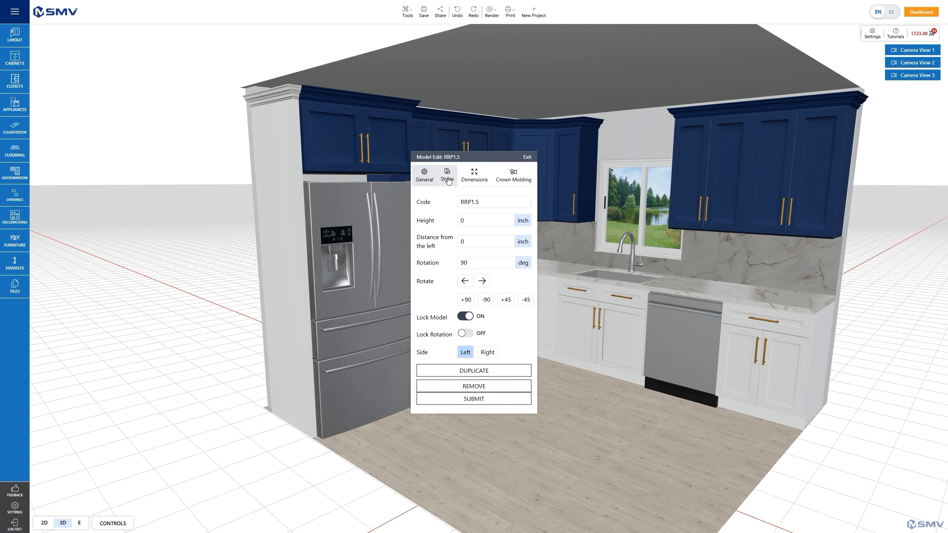
click(447, 178)
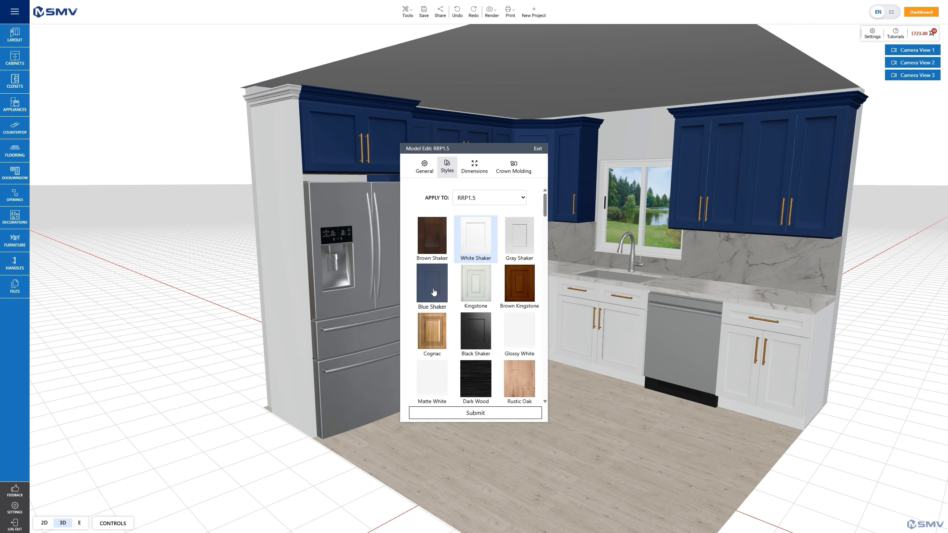
click(433, 291)
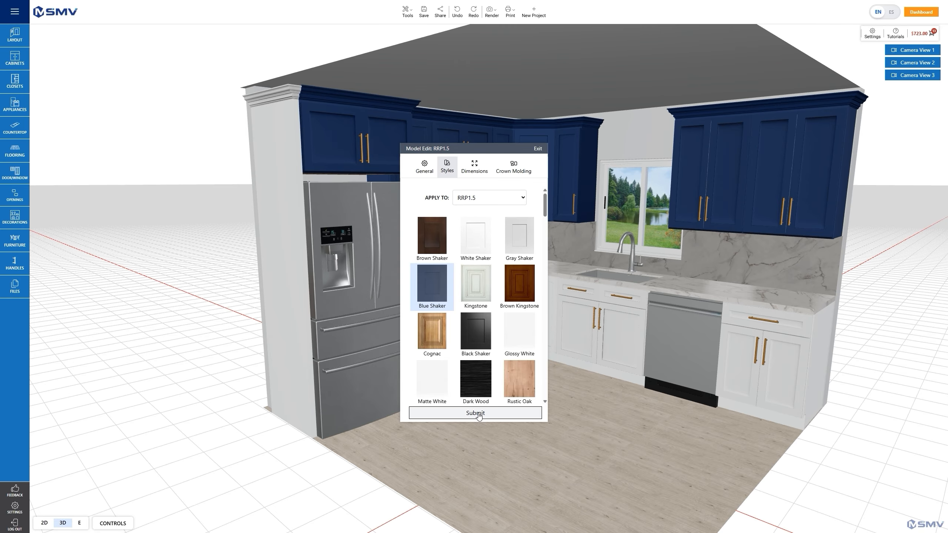
click(479, 413)
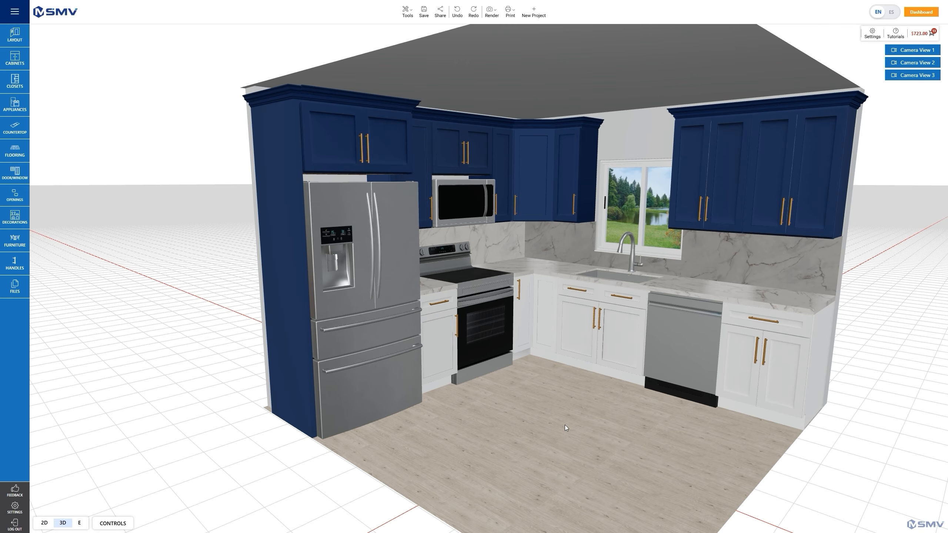
Switch to the 2D plan and place a B36 base cabinet in the open floor area as an island.
drag(564, 425, 541, 421)
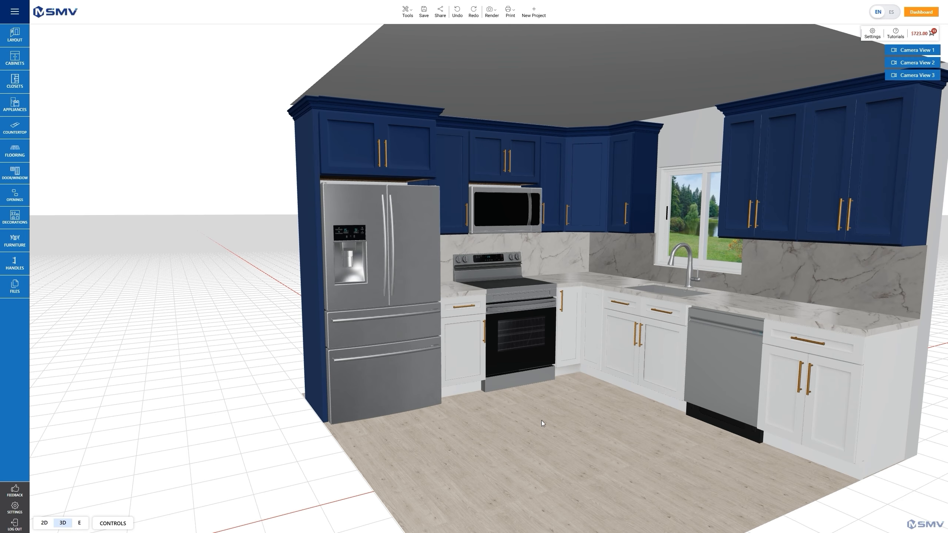
scroll(541, 420, down, 5)
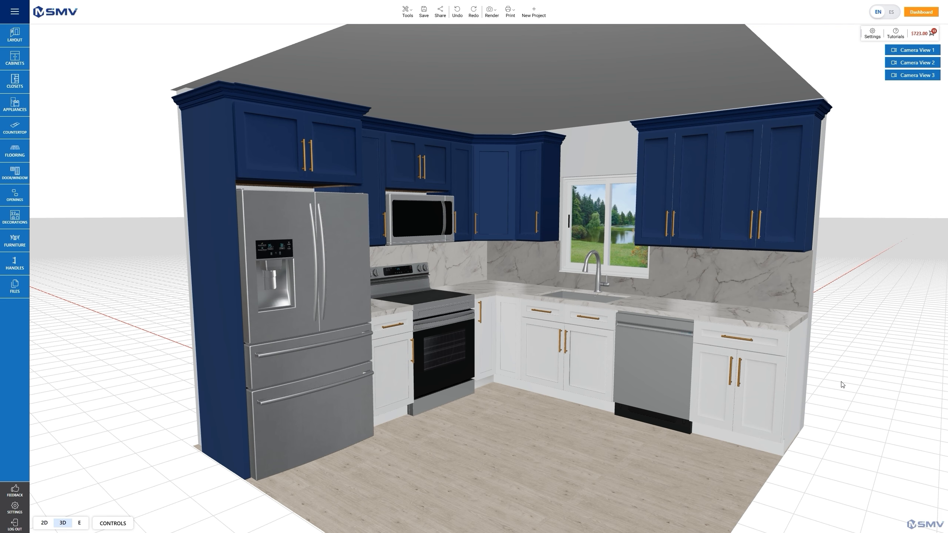
click(44, 523)
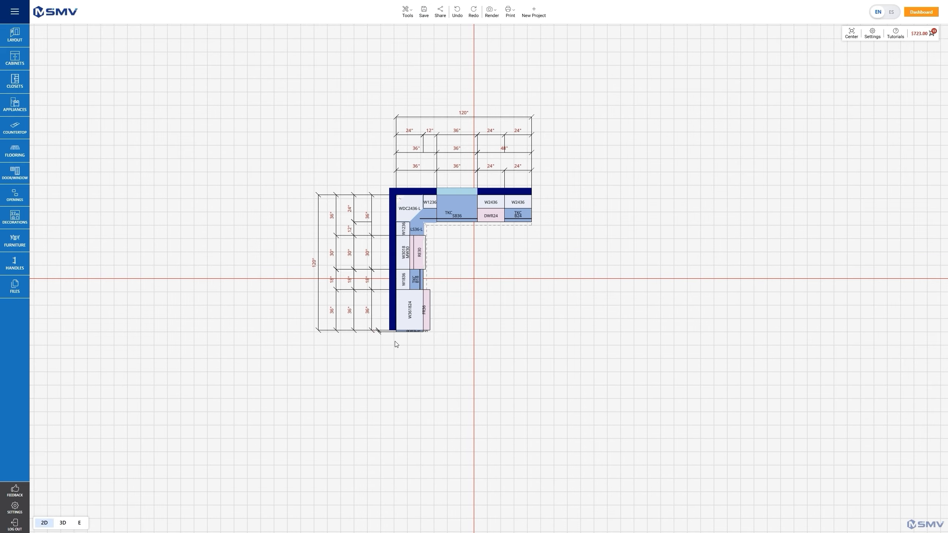
scroll(514, 290, up, 1)
scroll(514, 290, up, 4)
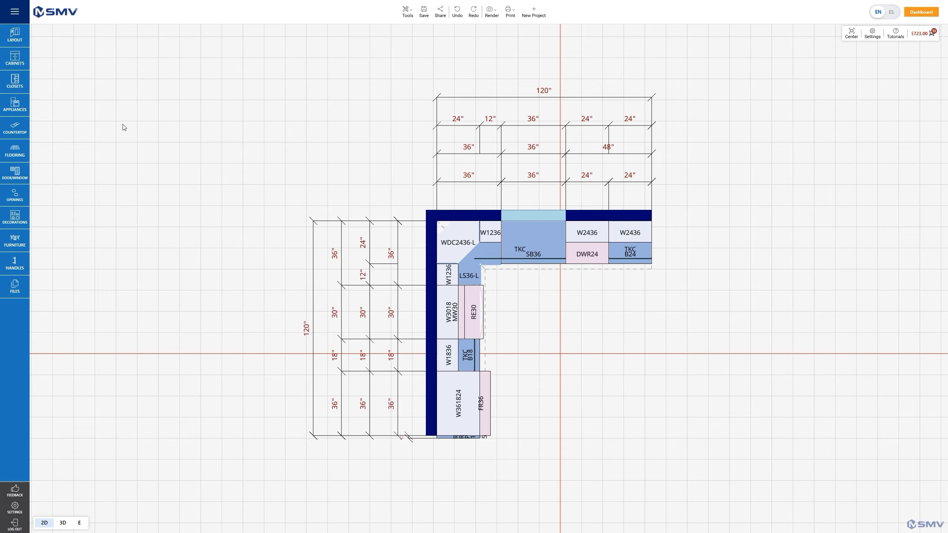
click(22, 66)
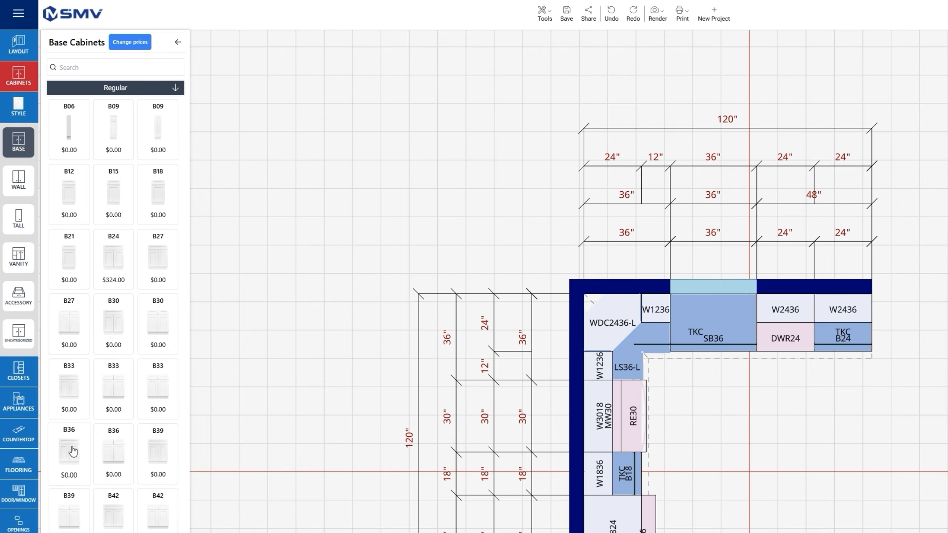
mouse_move(71, 452)
mouse_down()
mouse_move(353, 471)
mouse_move(656, 456)
mouse_up()
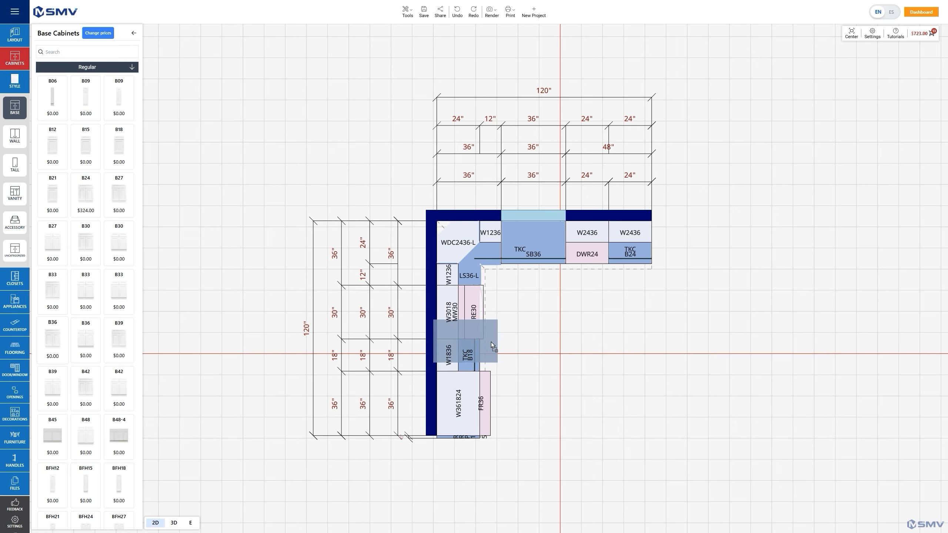
drag(491, 342, 586, 351)
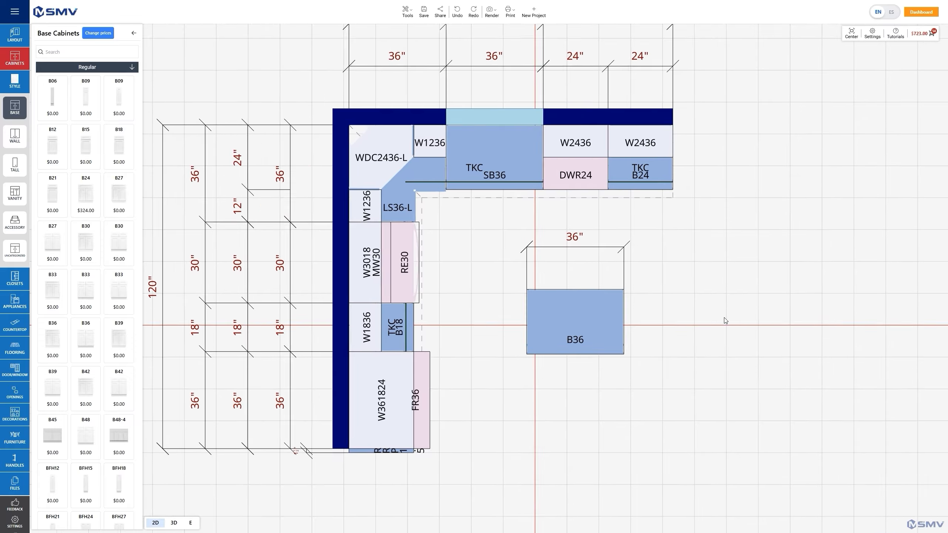
Rotate the B36 island cabinet 180 degrees so its front faces the sink wall.
click(134, 33)
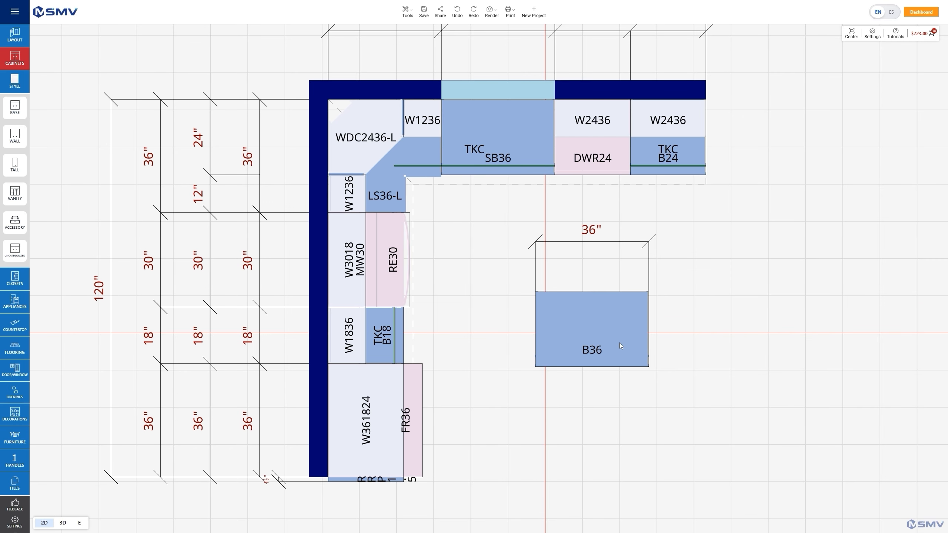
click(623, 334)
click(632, 324)
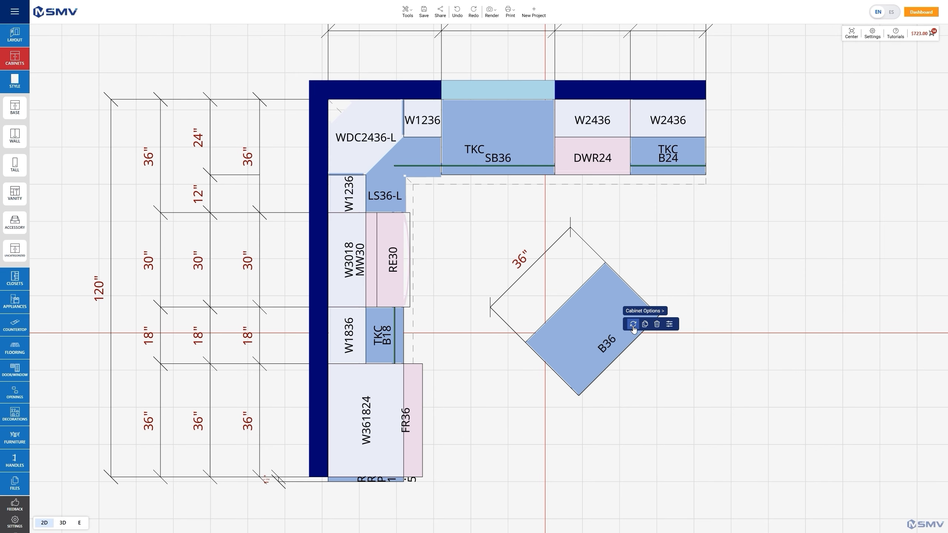
drag(600, 332, 604, 327)
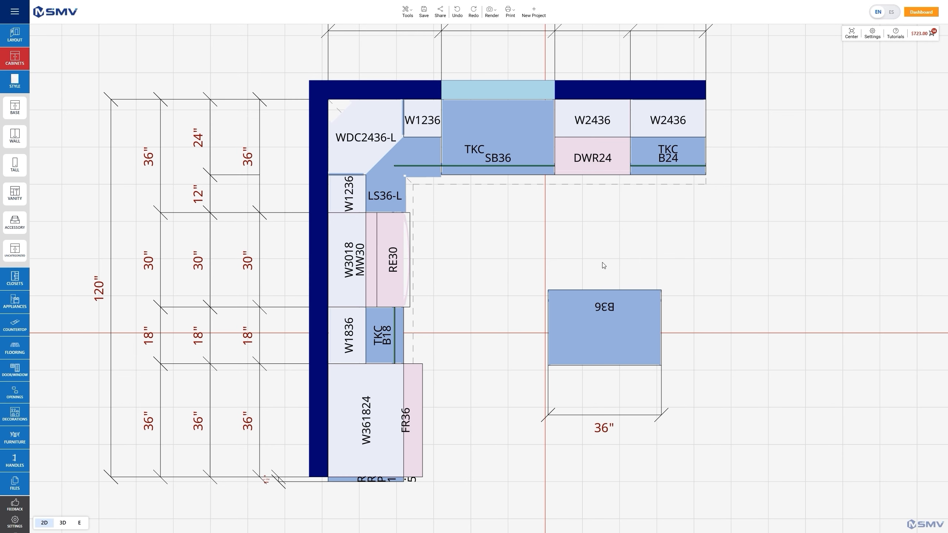
Find the W3630 wall cabinet by searching for 3630 and place it against the back of the B36 island cabinet.
click(15, 138)
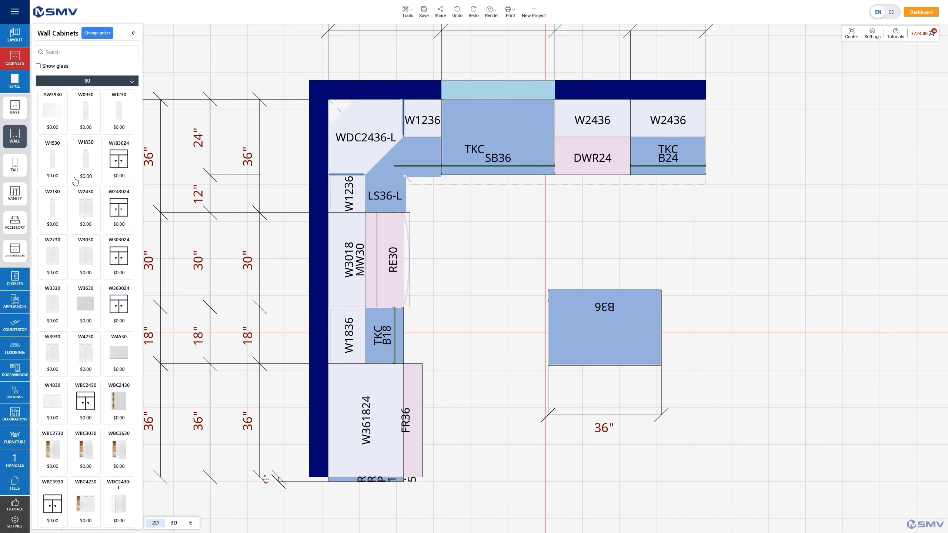
scroll(75, 181, down, 6)
scroll(75, 181, up, 6)
click(59, 50)
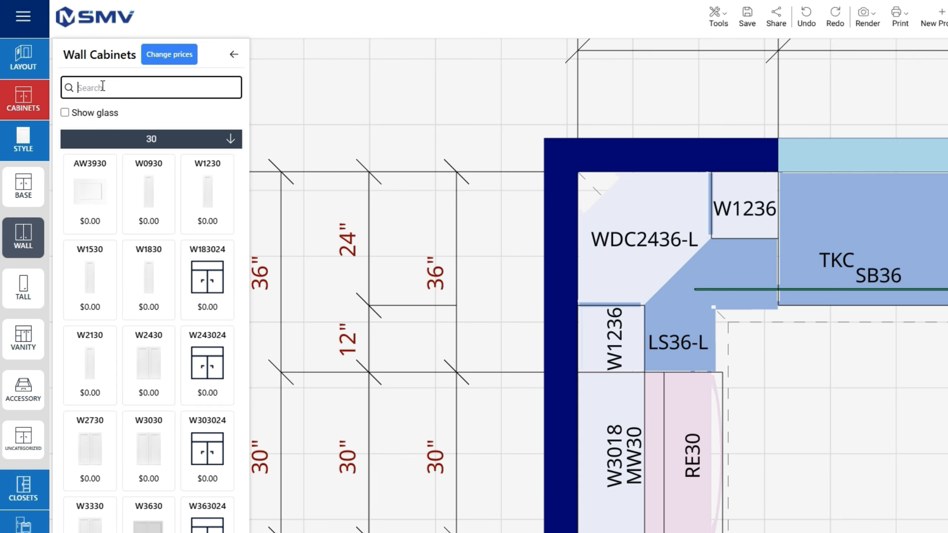
text(3630)
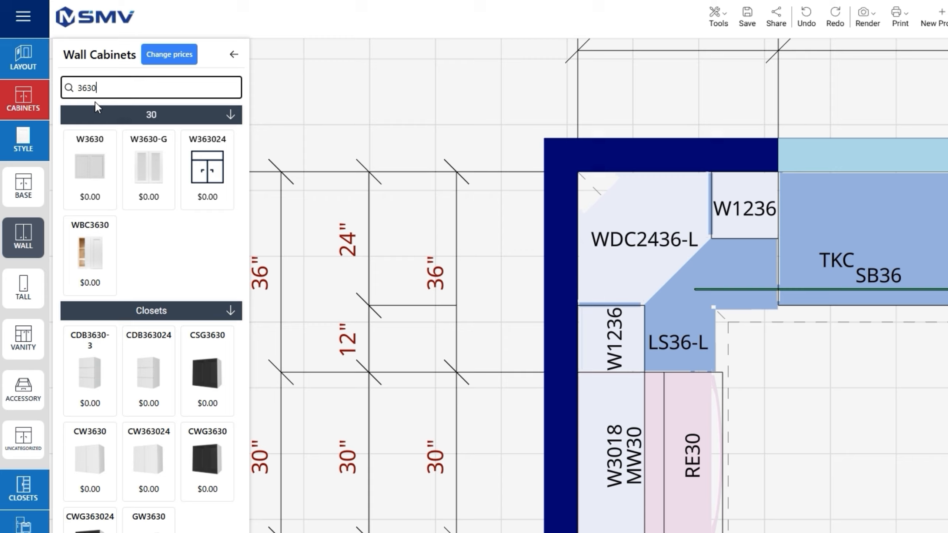
drag(89, 164, 947, 532)
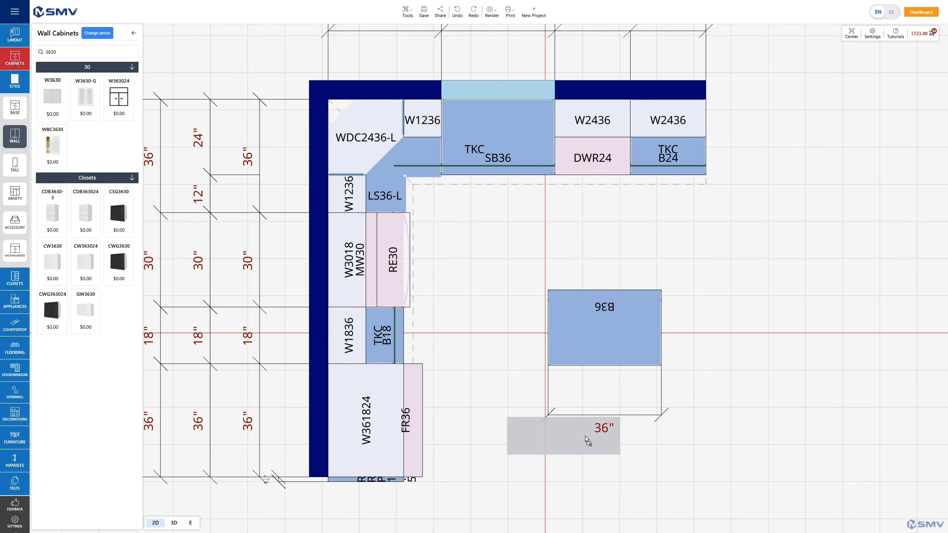
drag(584, 438, 603, 382)
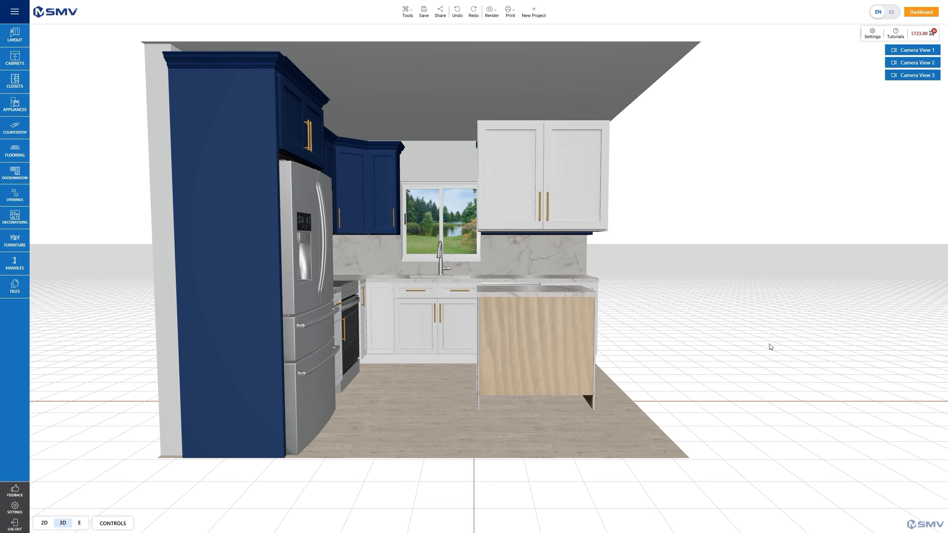
In the 3D view, set the island's W3630 cabinet height to 4.5 inches and submit the change.
drag(770, 347, 681, 347)
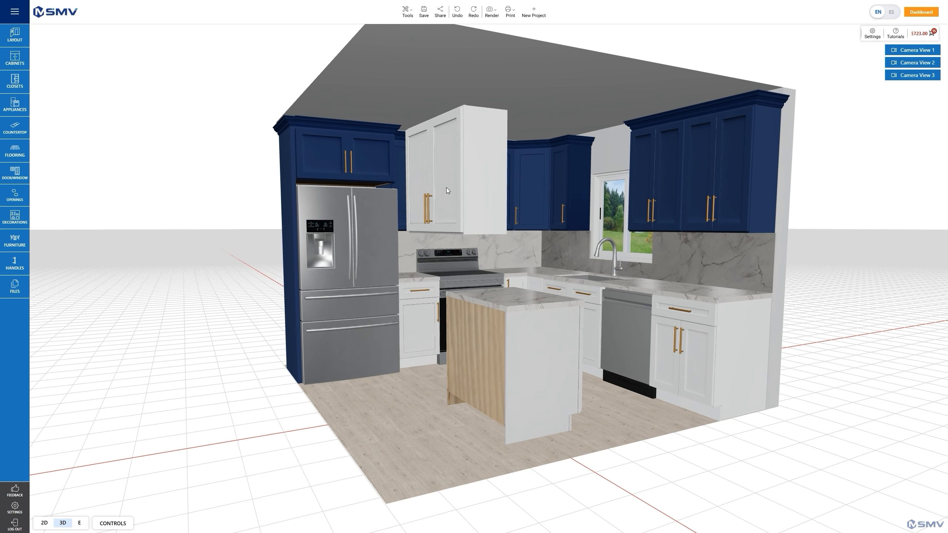
click(453, 166)
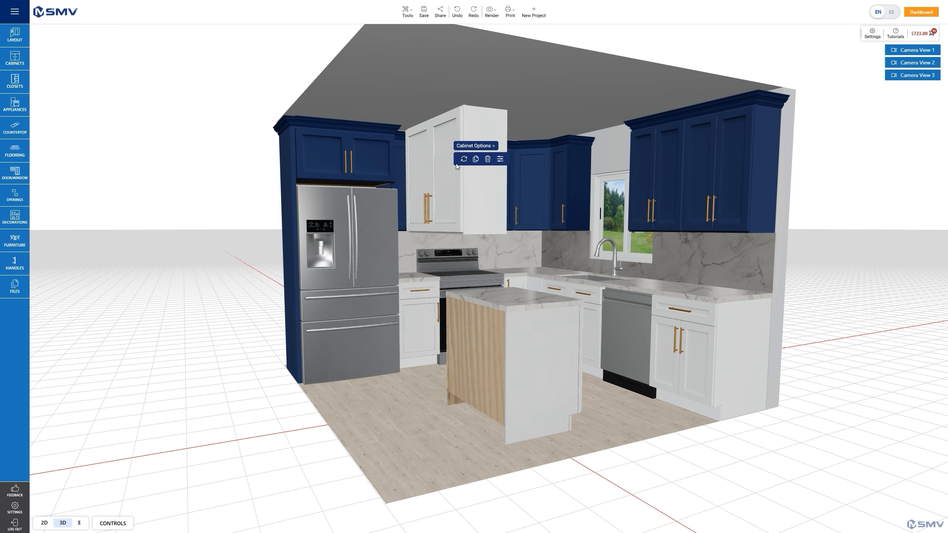
click(474, 146)
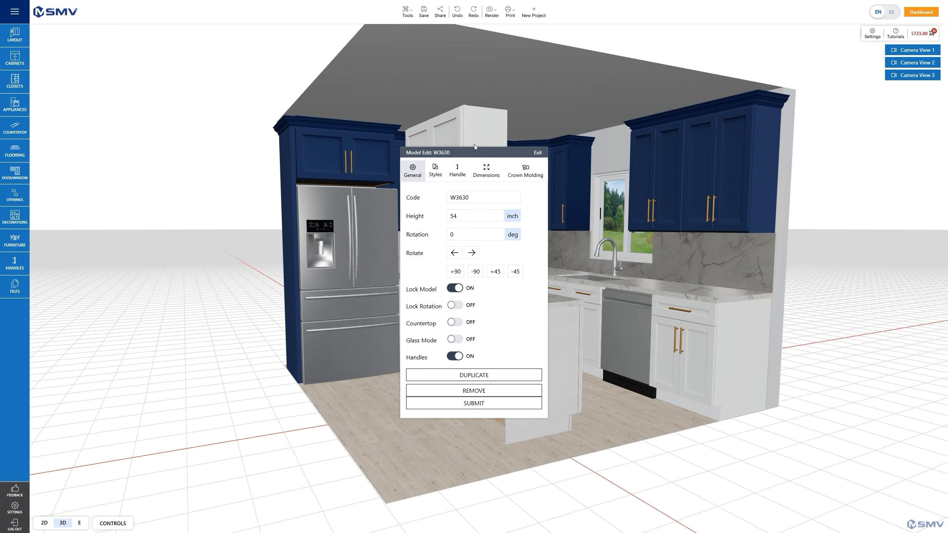
drag(482, 154, 712, 206)
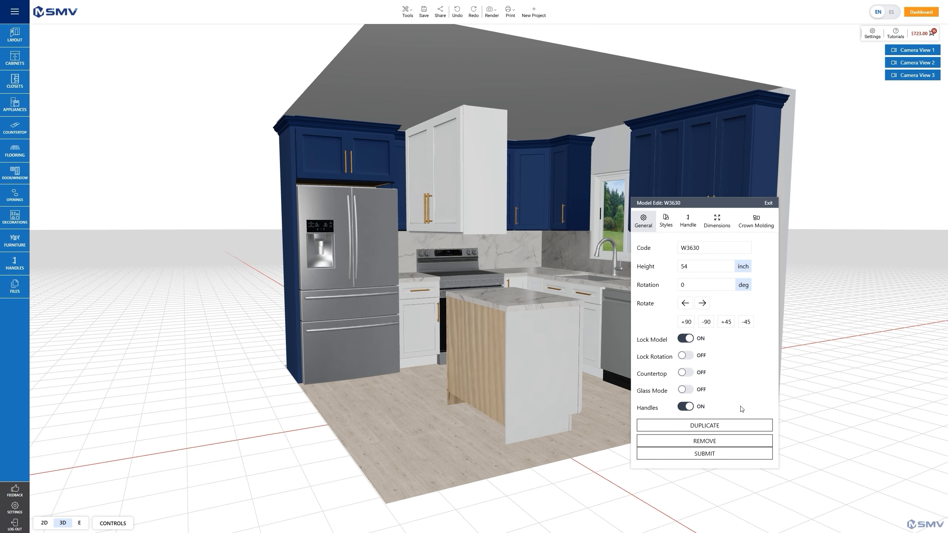
drag(696, 267, 664, 270)
text(4.5)
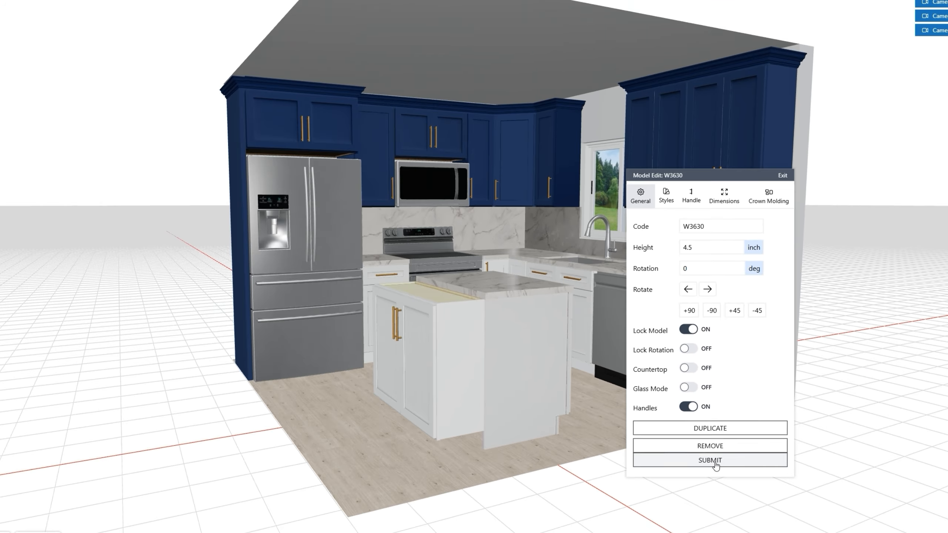
click(714, 462)
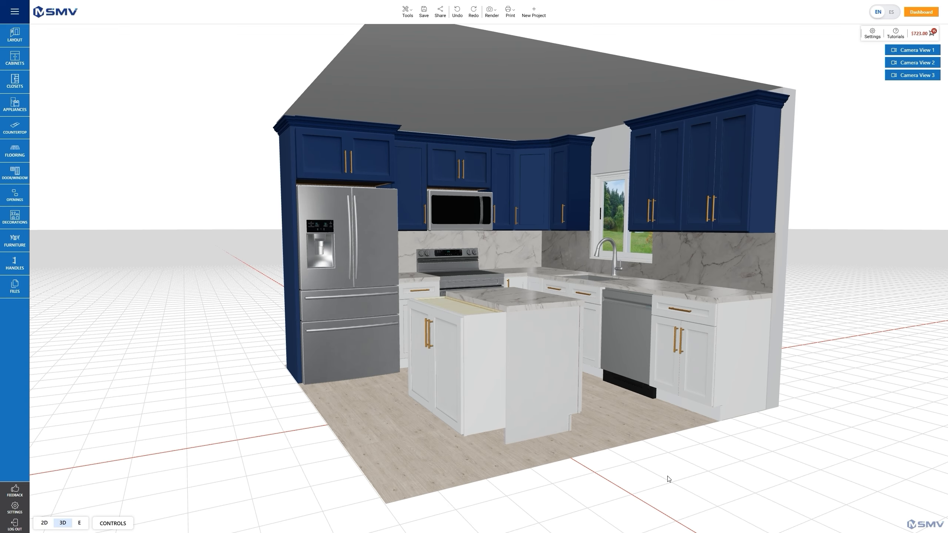
Automatically generate toe kicks around the island cabinets.
drag(667, 476, 677, 477)
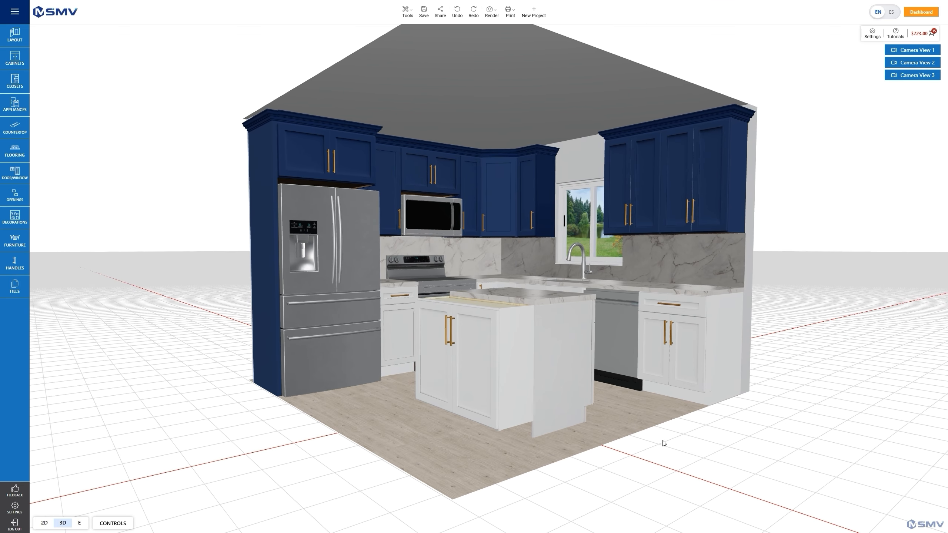
click(405, 14)
click(435, 37)
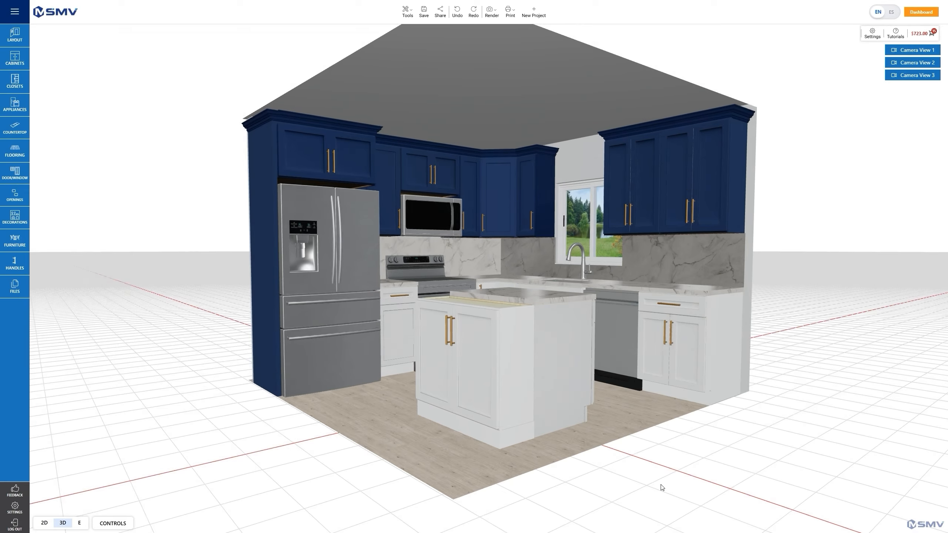
Turn on the countertop and turn off the handles for the island's W3630 cabinet.
mouse_move(660, 487)
mouse_down()
mouse_move(690, 487)
mouse_move(671, 494)
mouse_move(644, 482)
mouse_up()
scroll(643, 482, up, 3)
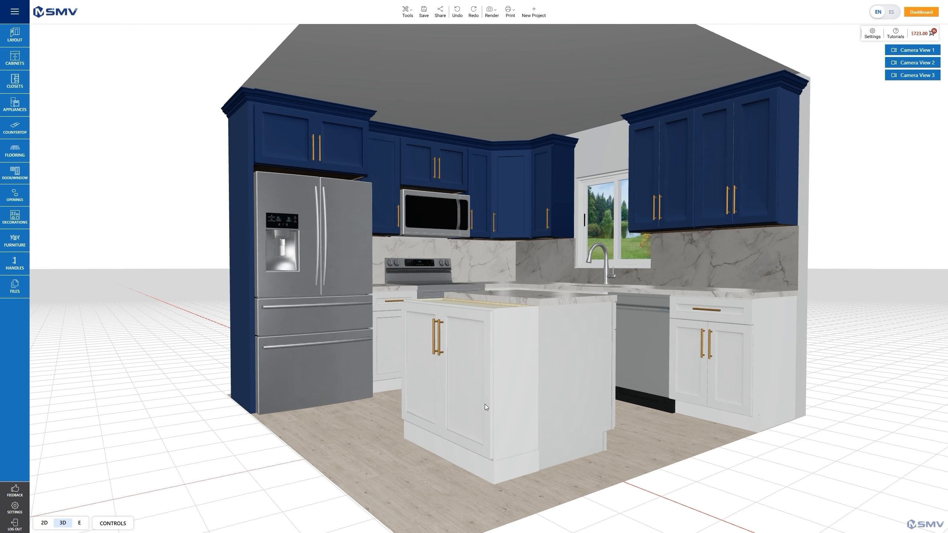
click(454, 389)
click(462, 382)
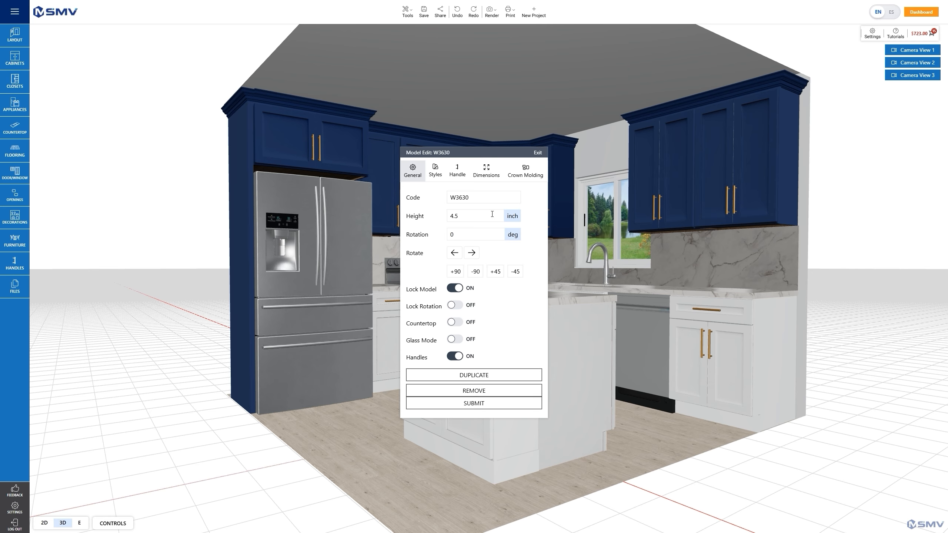
drag(466, 160, 608, 192)
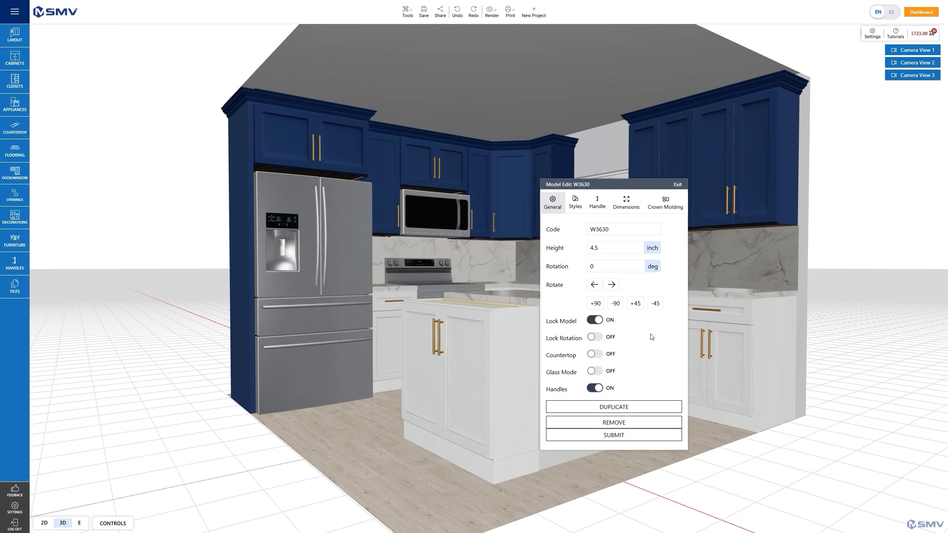
click(599, 357)
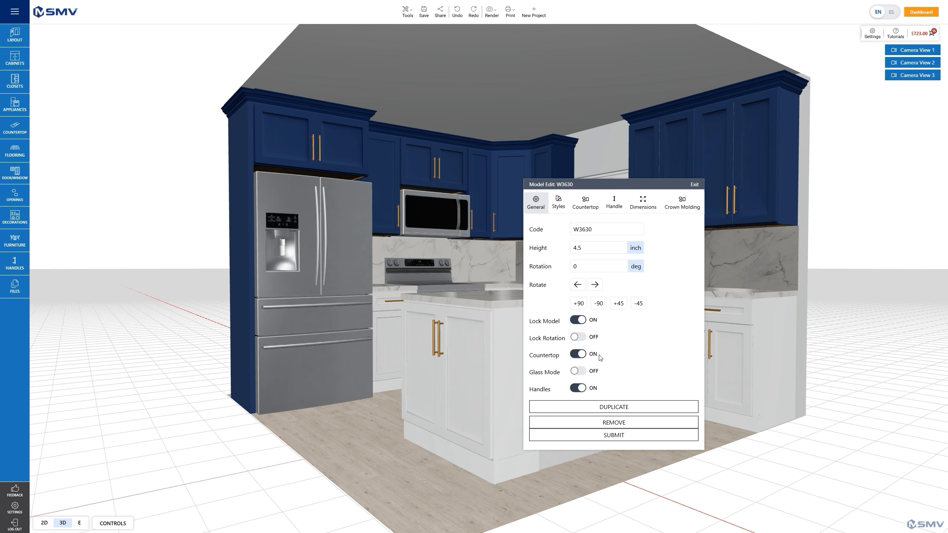
click(586, 389)
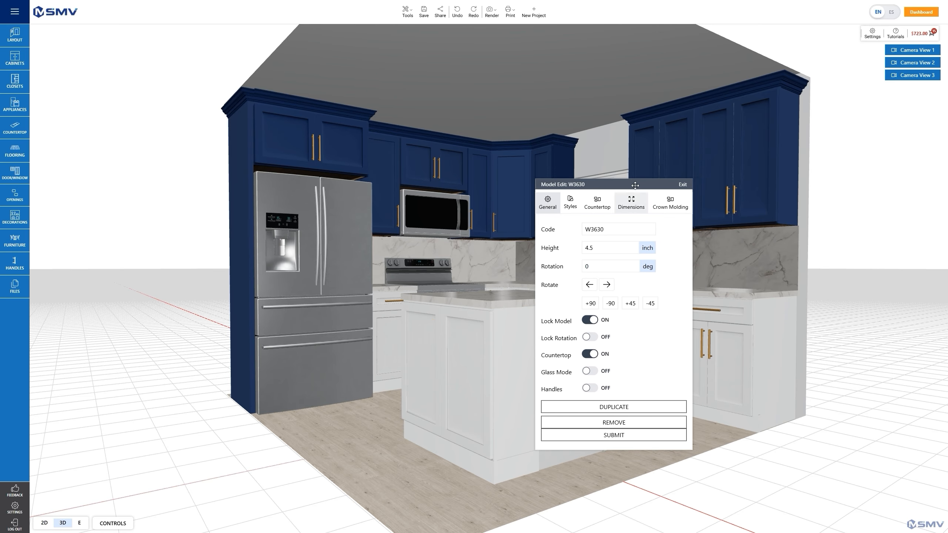
drag(614, 186, 712, 202)
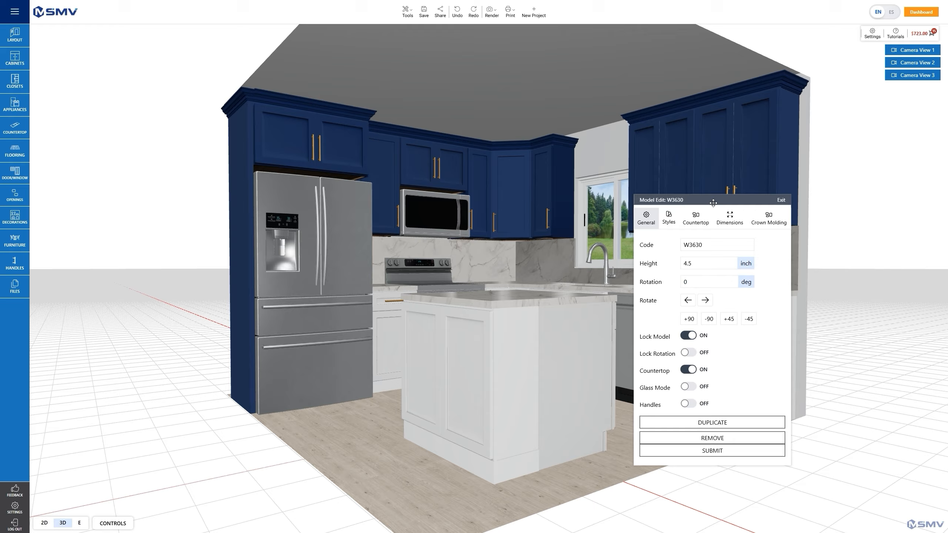
Set the bottom countertop overhang of the island's W3630 cabinet to 12 inches and submit the change.
click(695, 218)
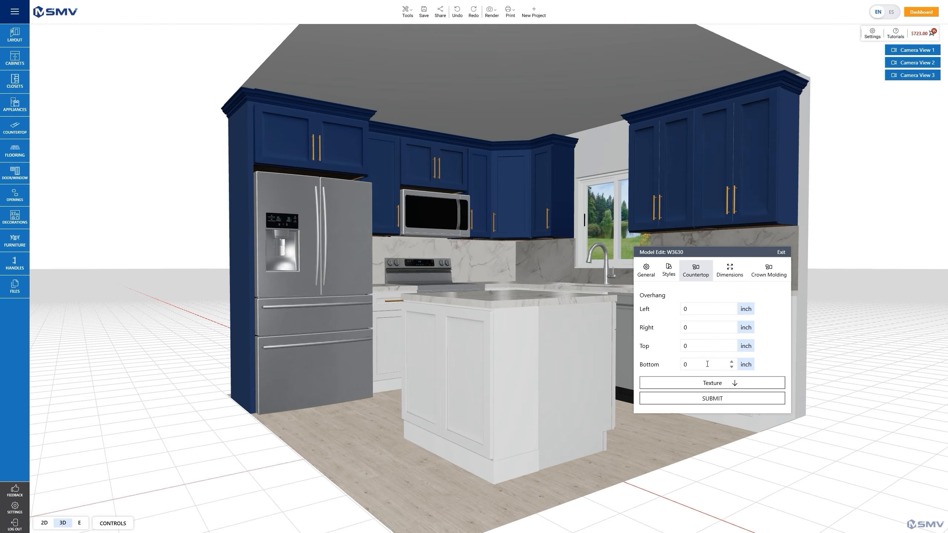
drag(708, 365, 677, 367)
text(12)
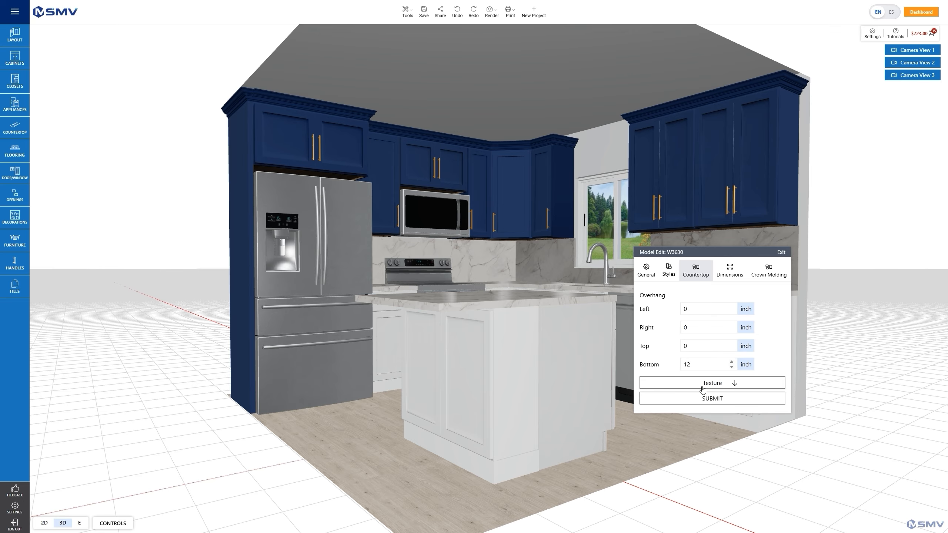
click(701, 399)
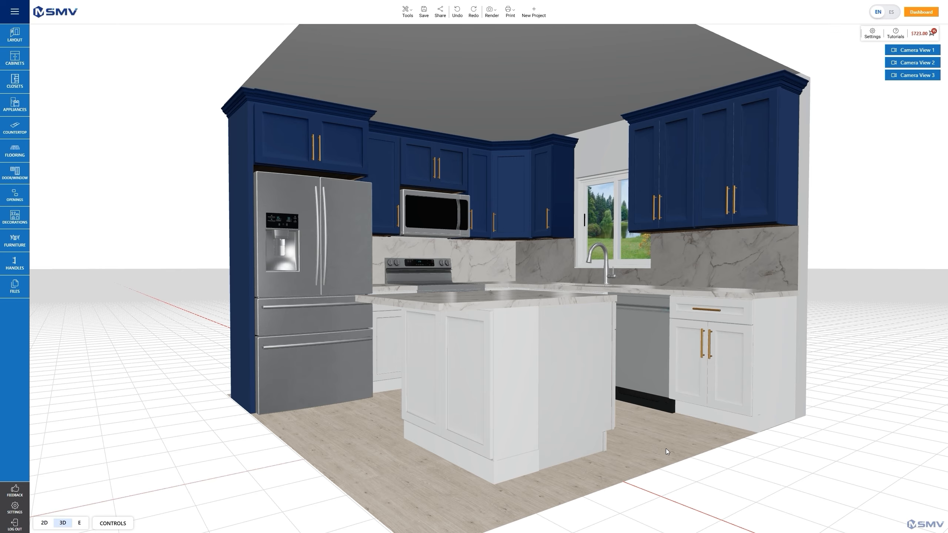
Add a CP-Waterfall countertop panel from the uncategorized base cabinets, placing it on the floor beside the island.
drag(667, 450, 682, 468)
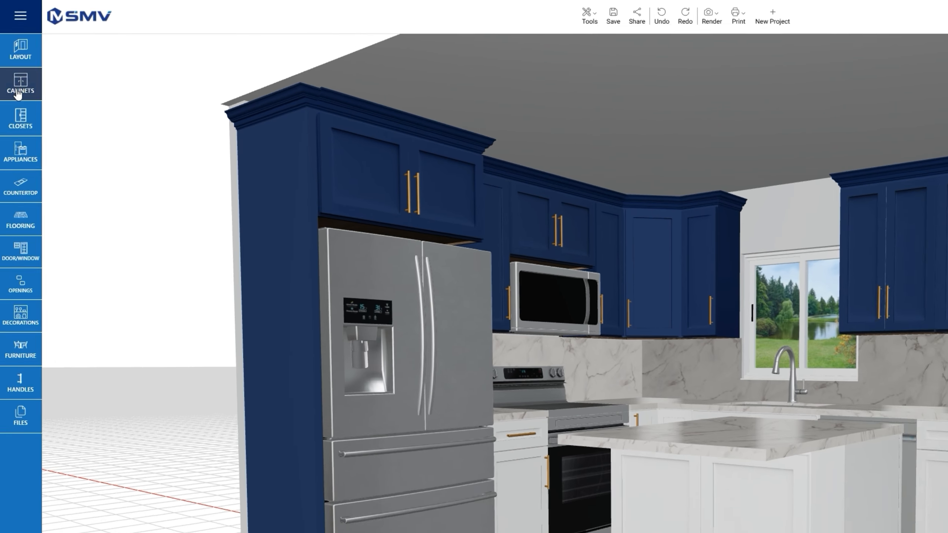
click(14, 62)
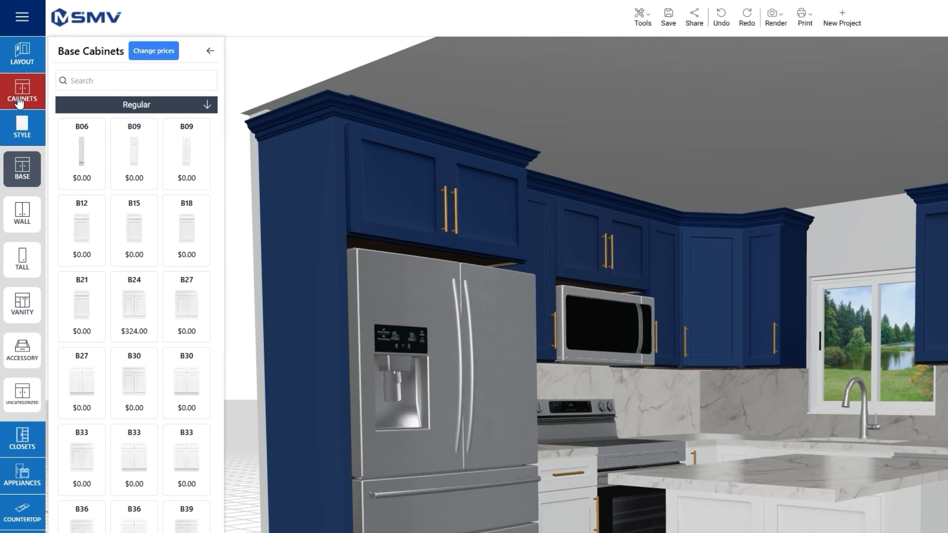
click(151, 105)
click(153, 241)
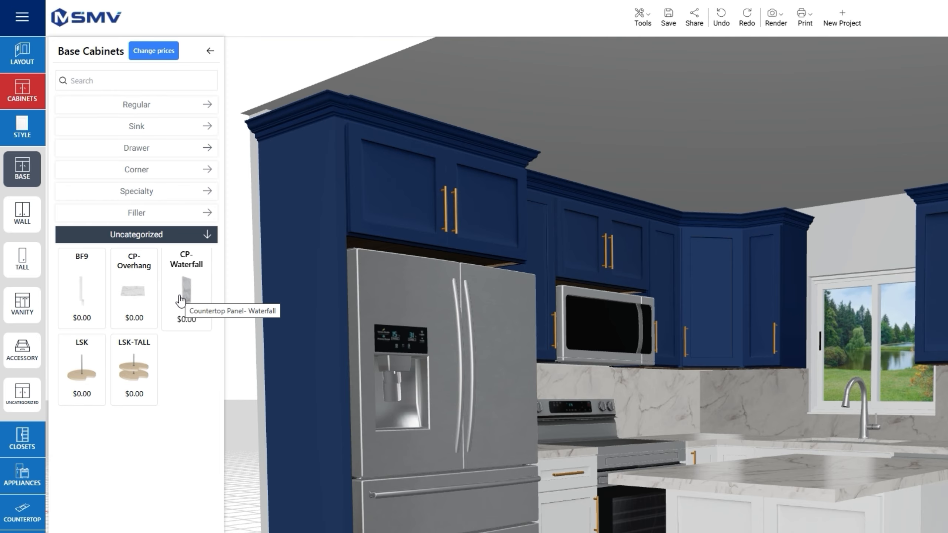
drag(181, 301, 947, 532)
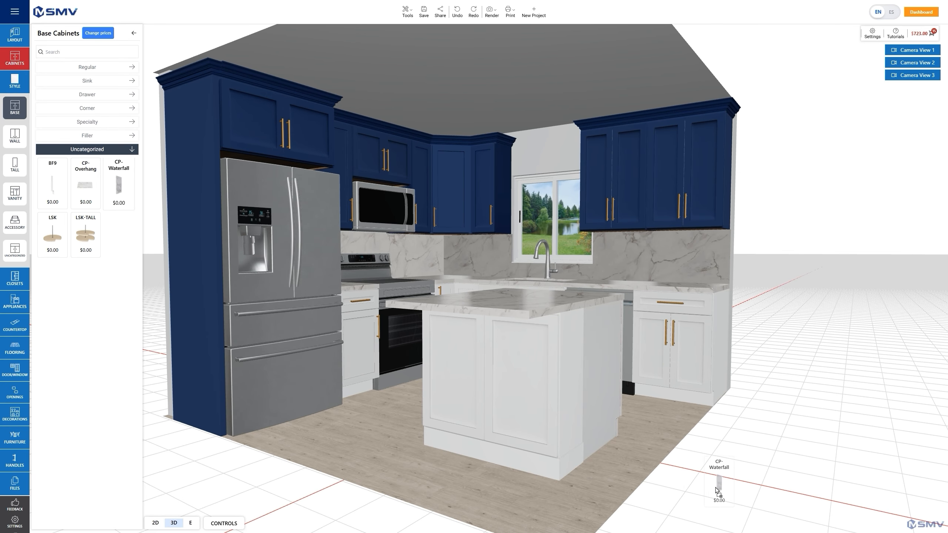
drag(716, 490, 716, 490)
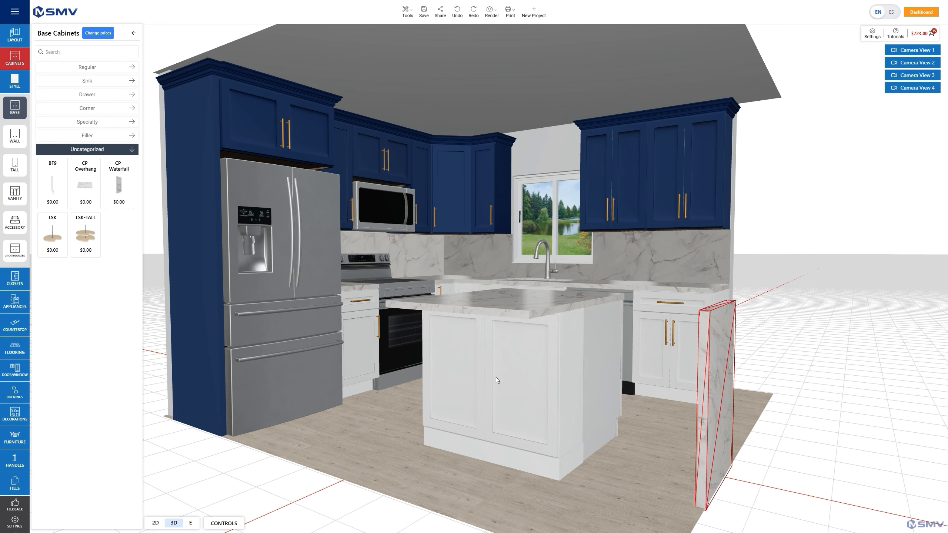
In the 2D plan, rotate the CP-Waterfall panel twice so that its rotation is 180 degrees.
click(156, 523)
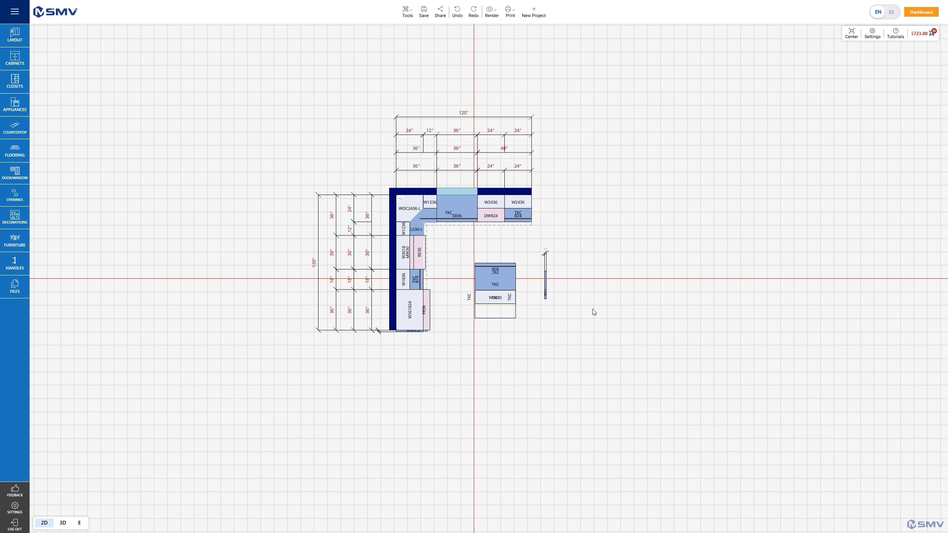
scroll(567, 267, up, 3)
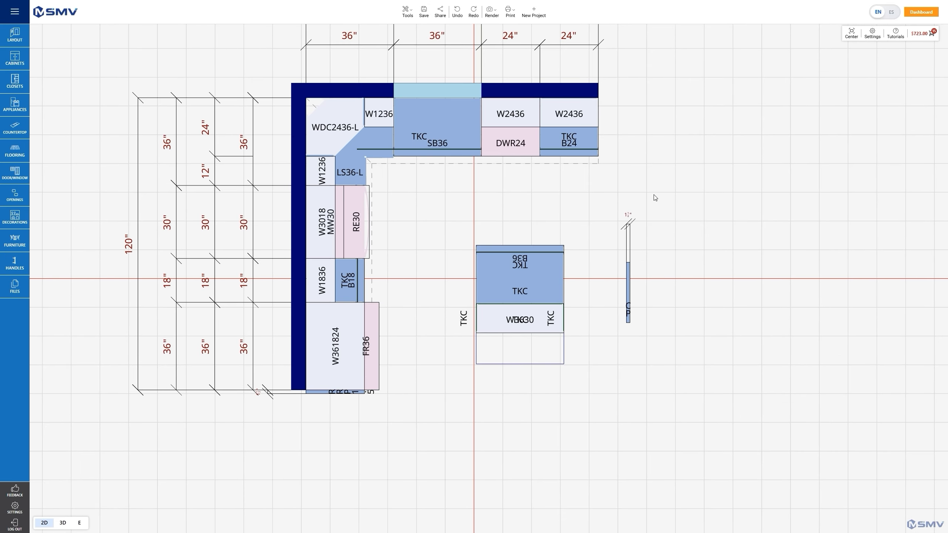
drag(653, 196, 682, 300)
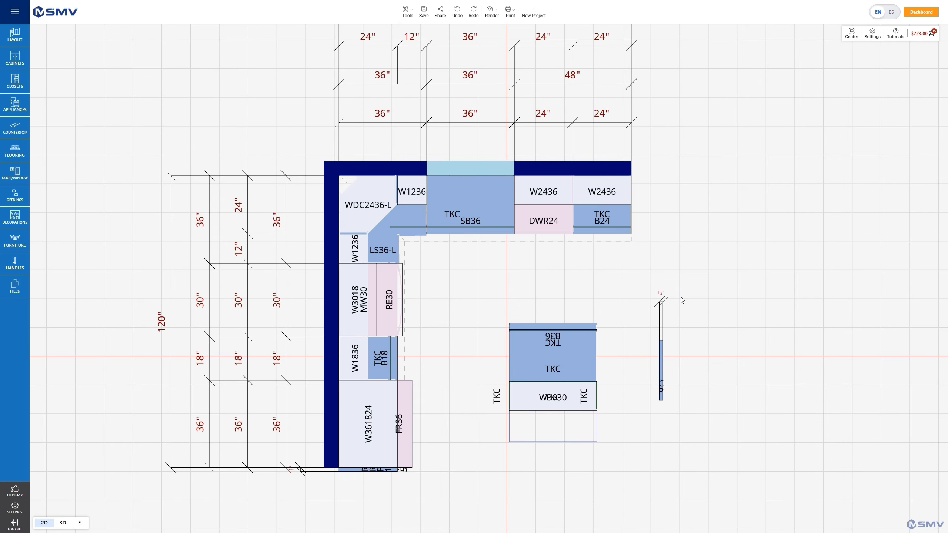
click(661, 357)
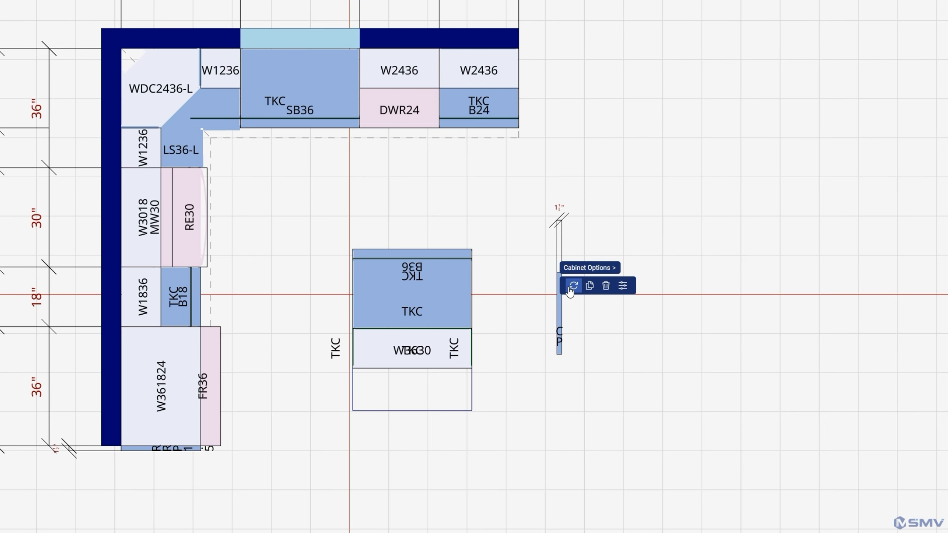
click(571, 288)
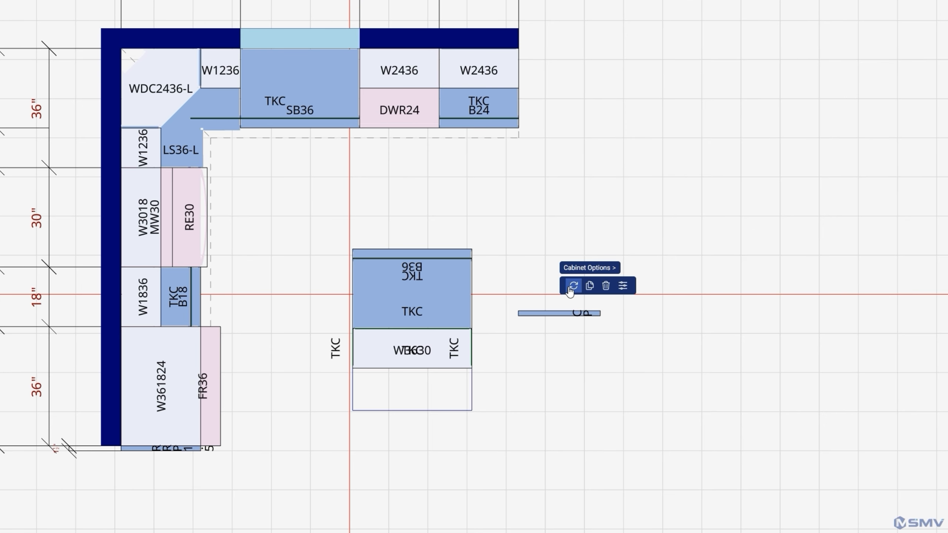
click(571, 288)
Set the waterfall panel's depth to 48 inches and place it flush against the island's open side facing away from the refrigerator.
click(558, 286)
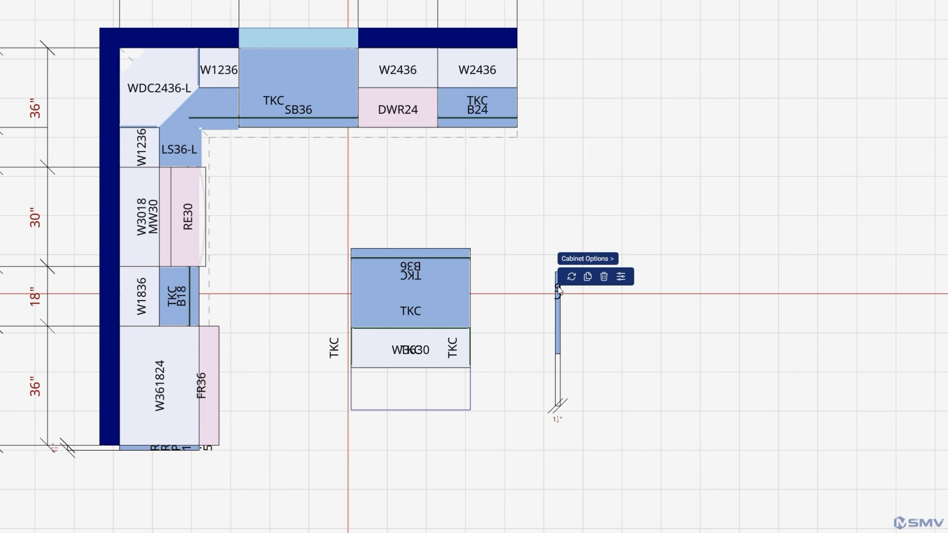
click(597, 264)
drag(375, 38, 783, 14)
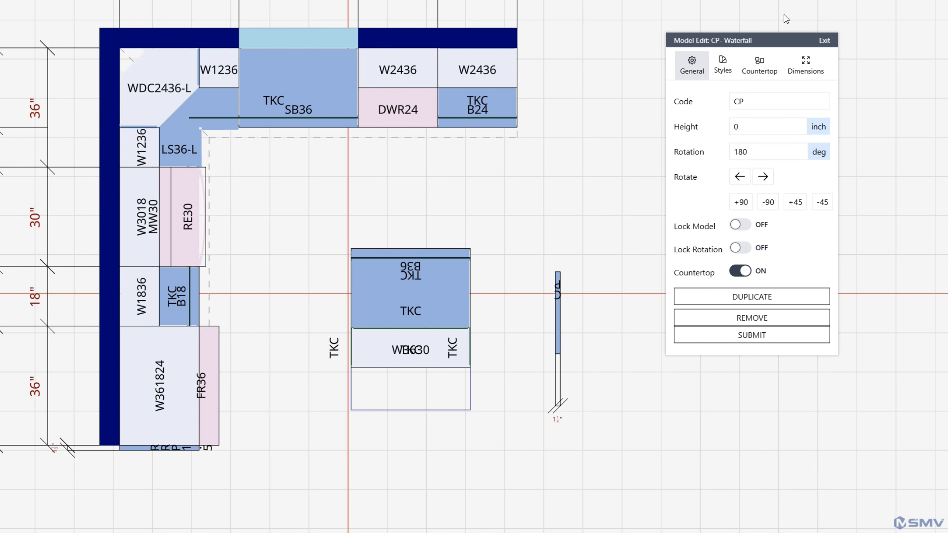
click(805, 66)
drag(776, 237, 728, 244)
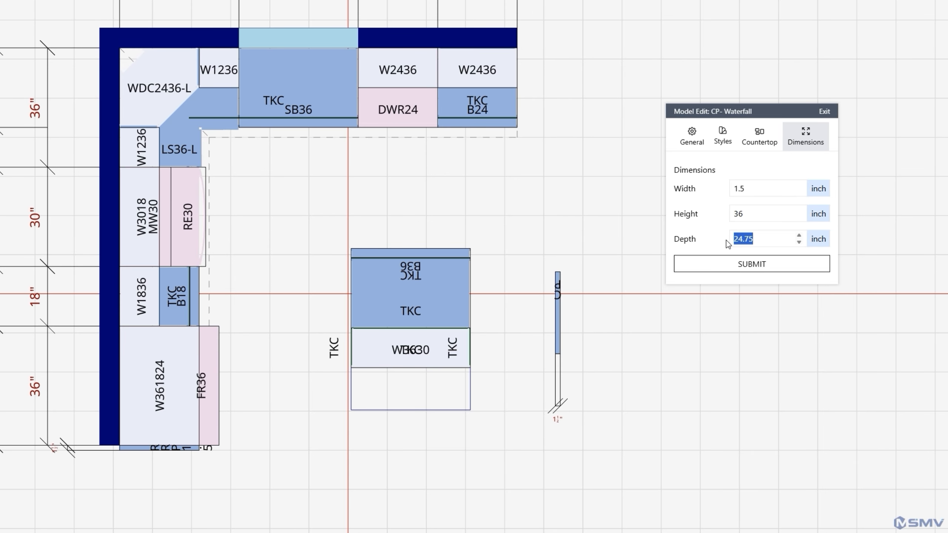
text(48)
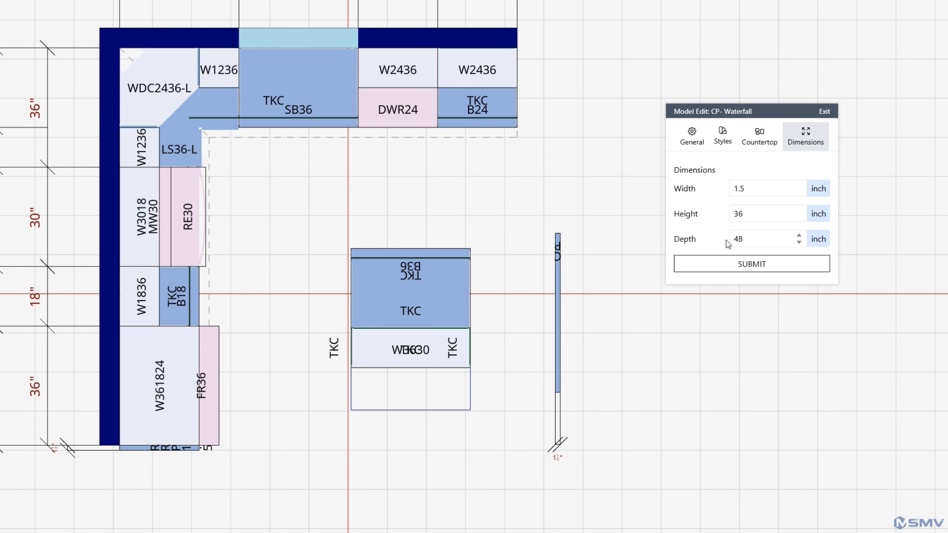
click(732, 265)
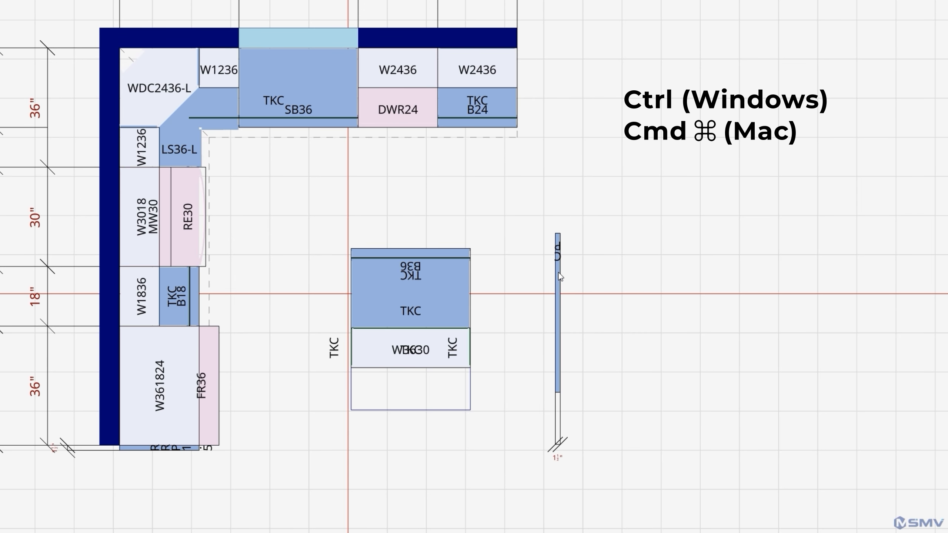
ctrl+drag(558, 276, 474, 329)
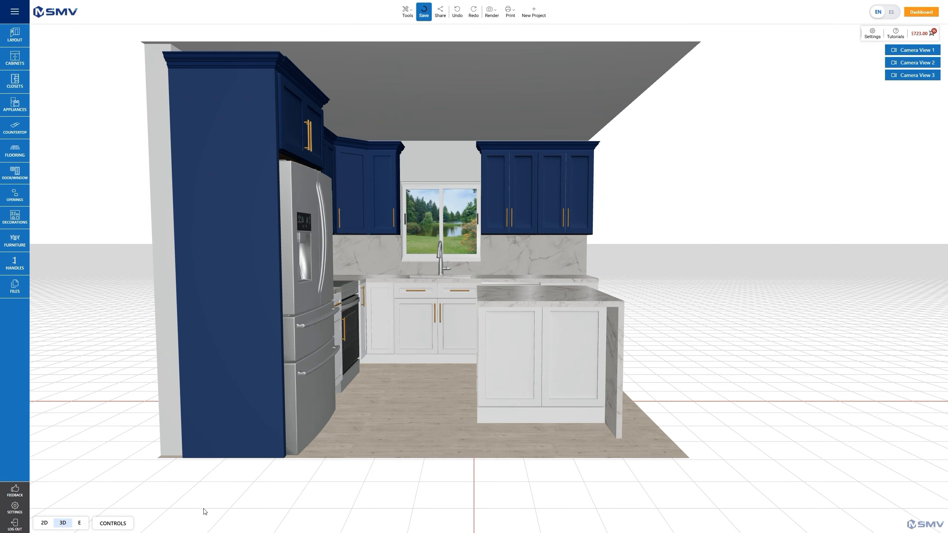
In the 3D view, place the Apple Fruit Bowl from the Other decorations on the island countertop.
drag(791, 302, 730, 293)
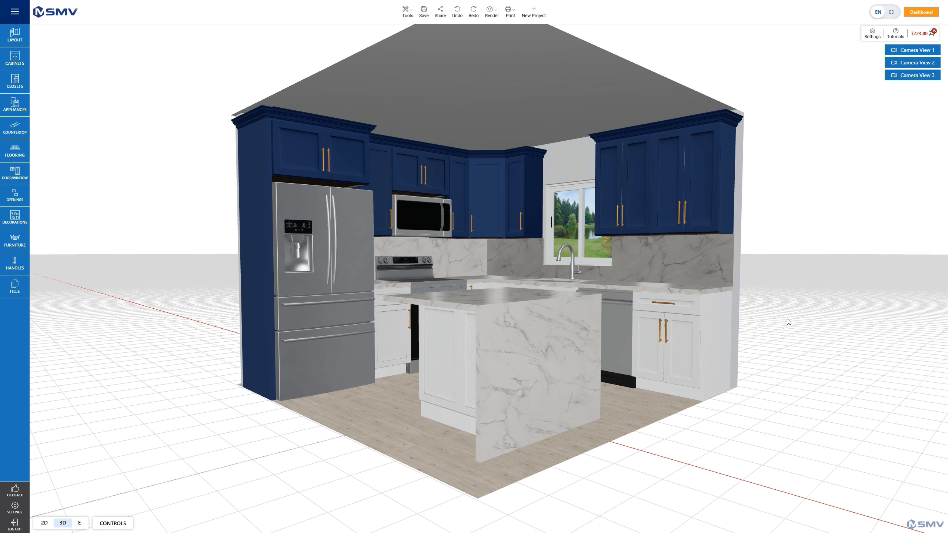
scroll(373, 455, up, 2)
right_drag(340, 450, 378, 472)
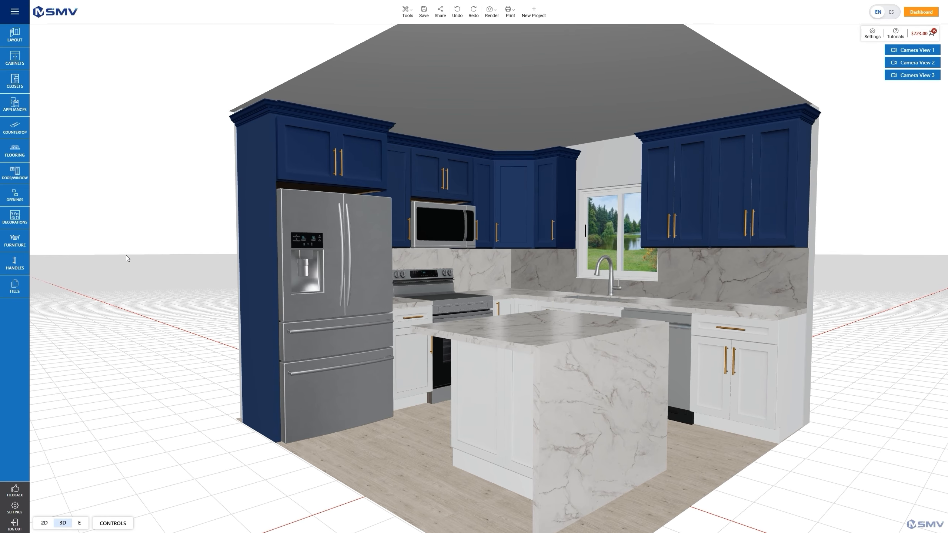
click(26, 223)
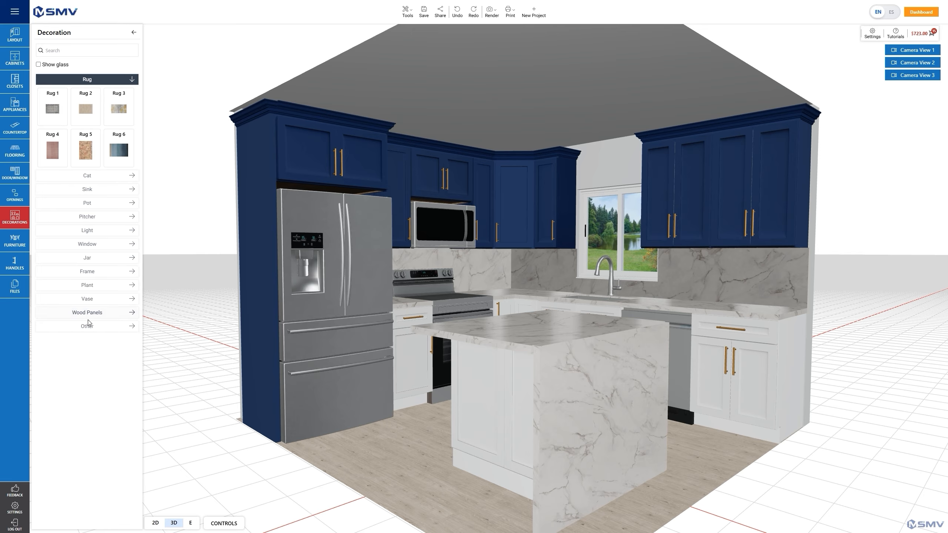
click(87, 326)
drag(56, 288, 372, 469)
drag(361, 330, 552, 326)
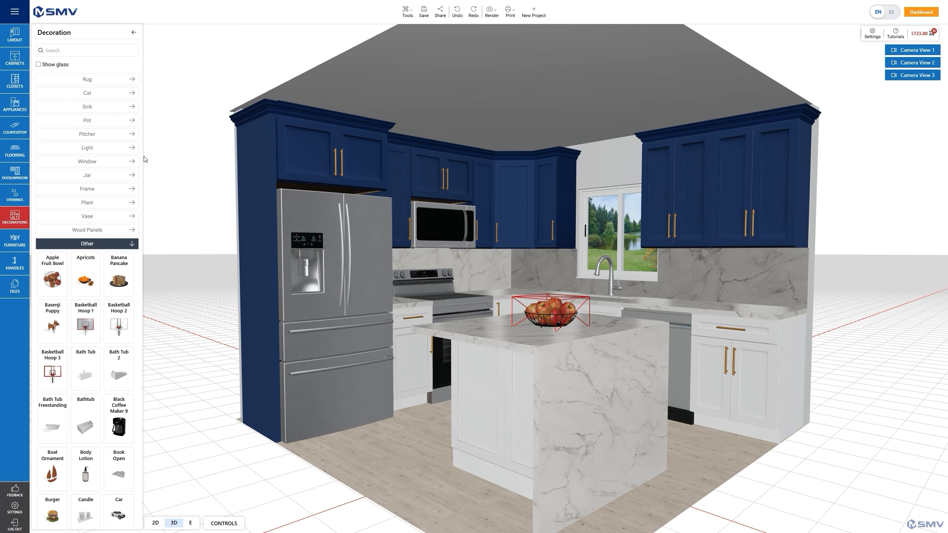
Place the Kitchen Utencils jar decoration on the back-wall countertop near the dishwasher.
click(89, 176)
drag(85, 210, 841, 497)
drag(843, 329, 716, 304)
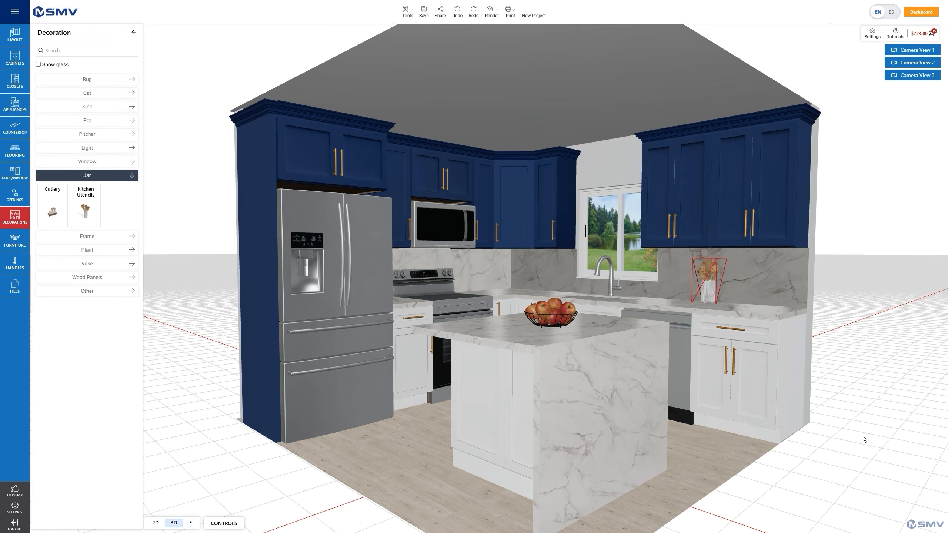
Save the project under the filename "DEMO L-Shaped Kitchen" and check it in the list of saved files.
mouse_move(862, 436)
mouse_down()
mouse_move(904, 454)
mouse_move(820, 443)
mouse_move(856, 444)
mouse_up()
scroll(855, 443, down, 3)
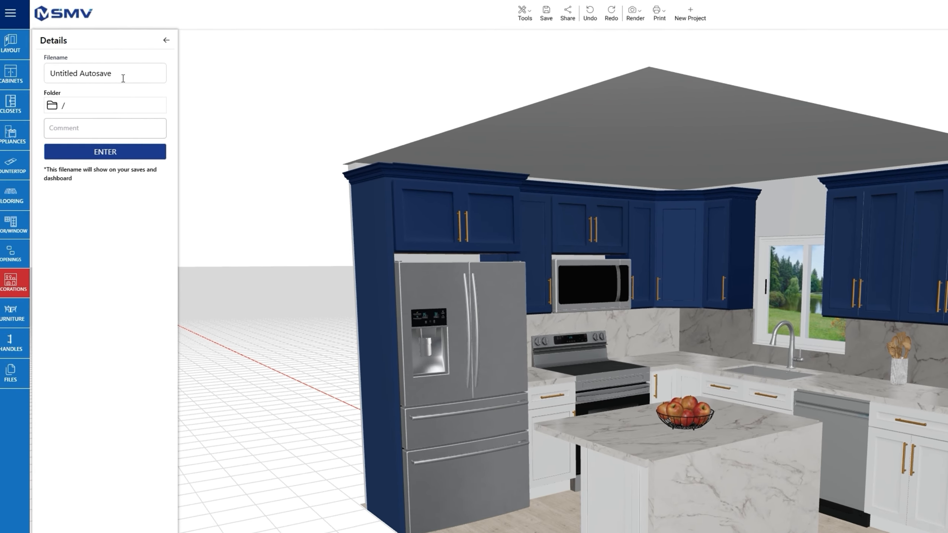
drag(121, 76, 35, 77)
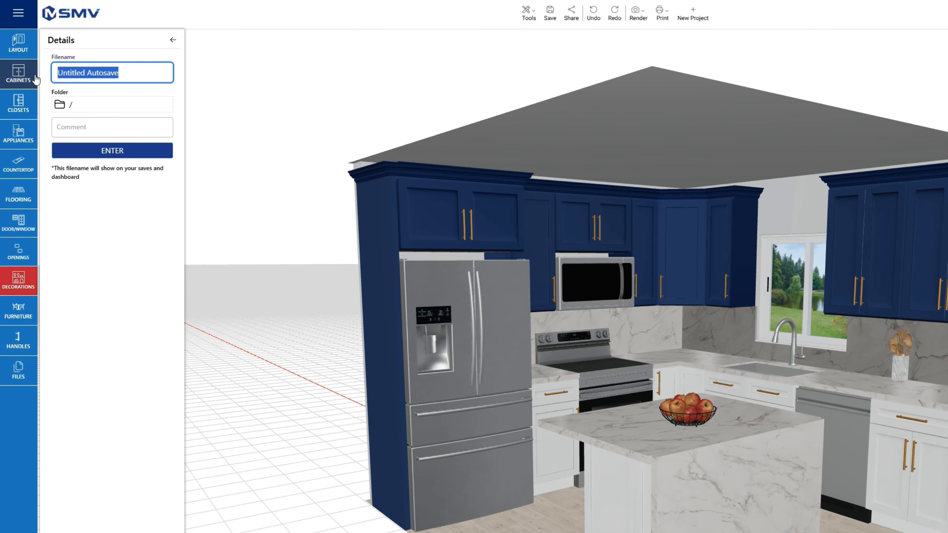
text(DEMO L)
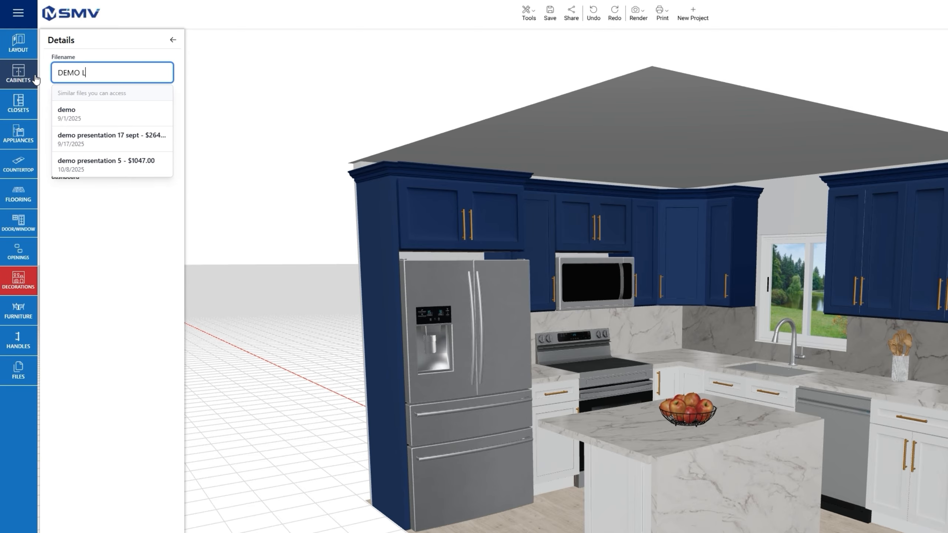
text(-Shaped)
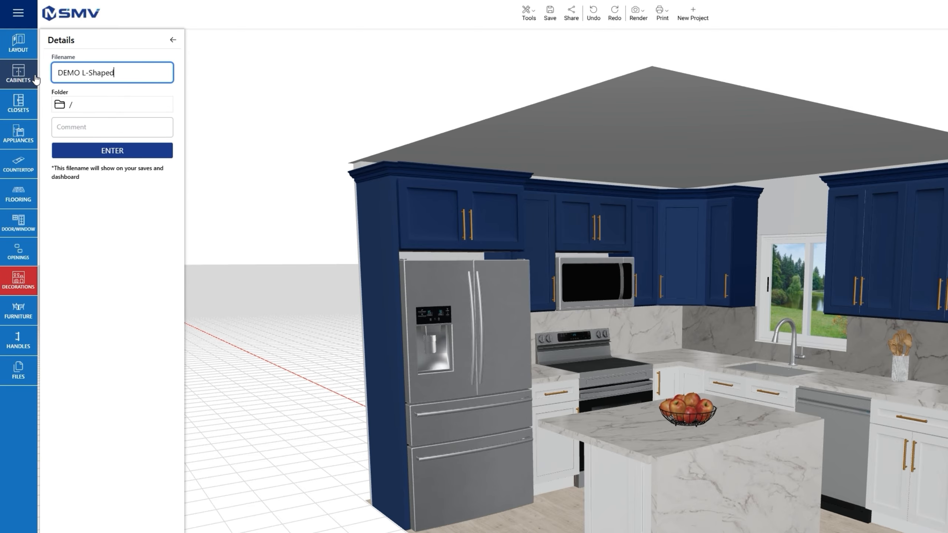
text( Kitchen)
click(112, 151)
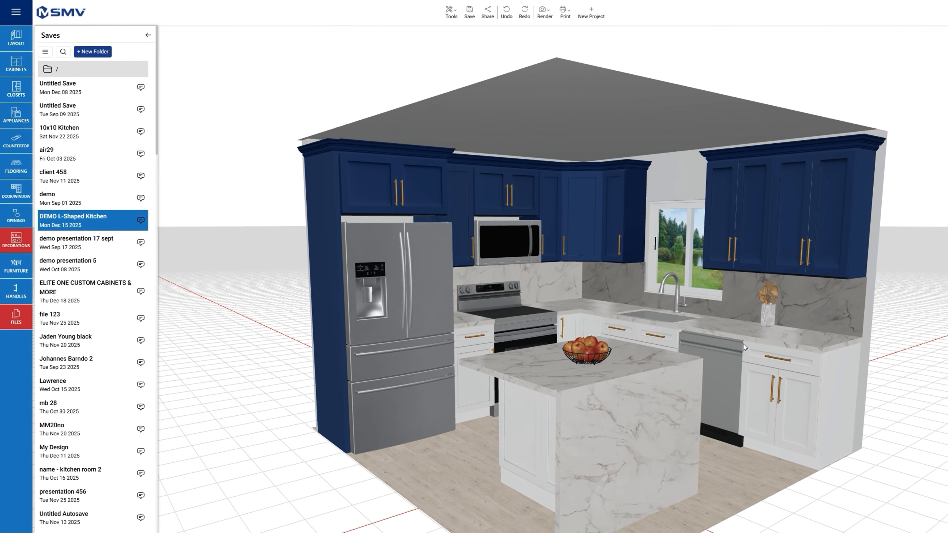
click(11, 320)
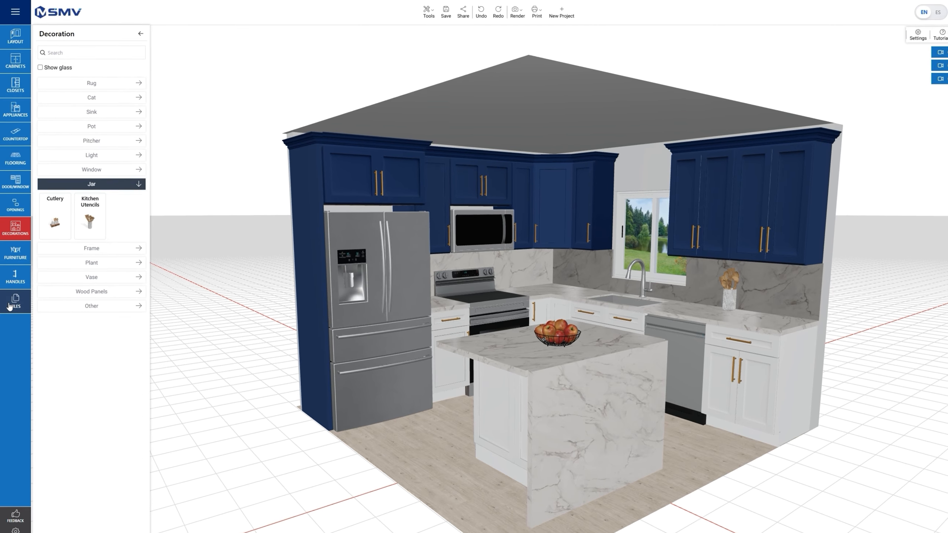
click(10, 304)
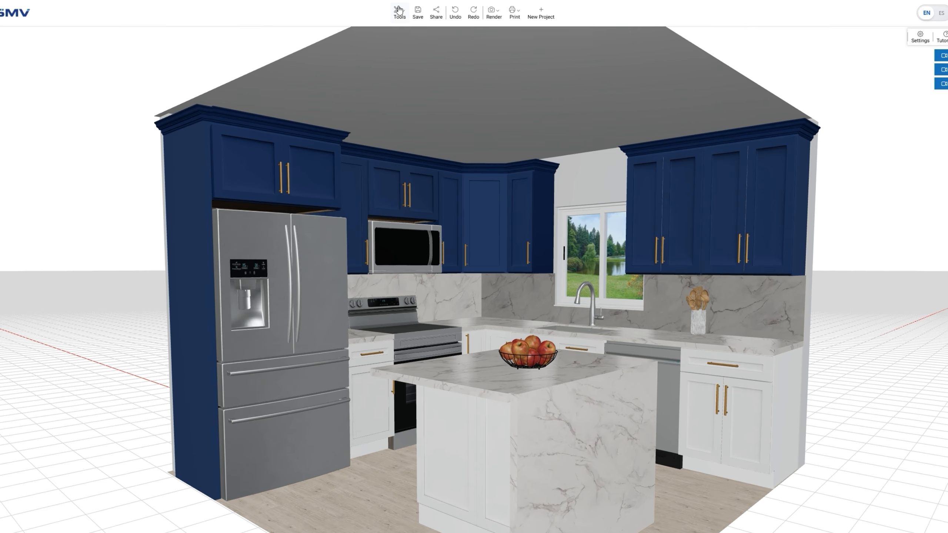
With the Lights tool, place four lights around the island in the 2D plan, including one between the range and the island.
click(407, 11)
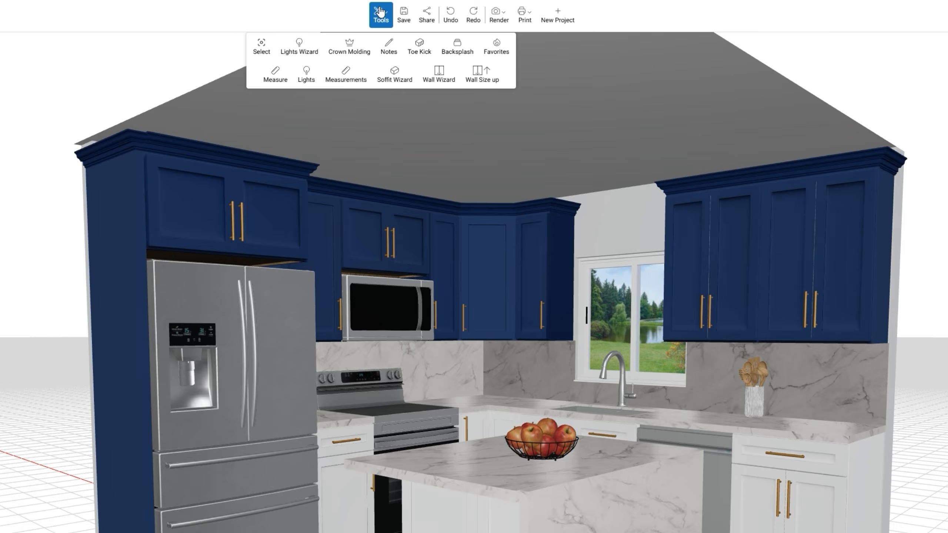
click(308, 77)
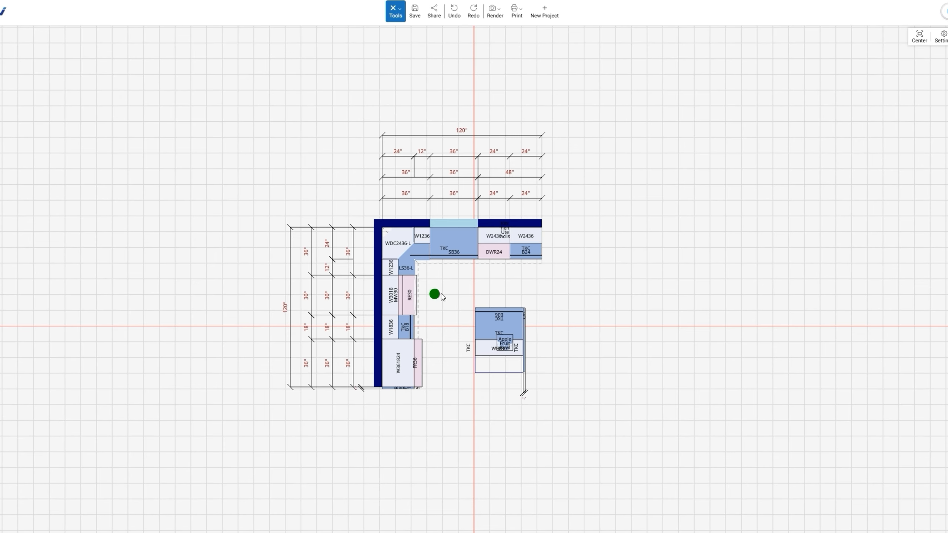
click(458, 291)
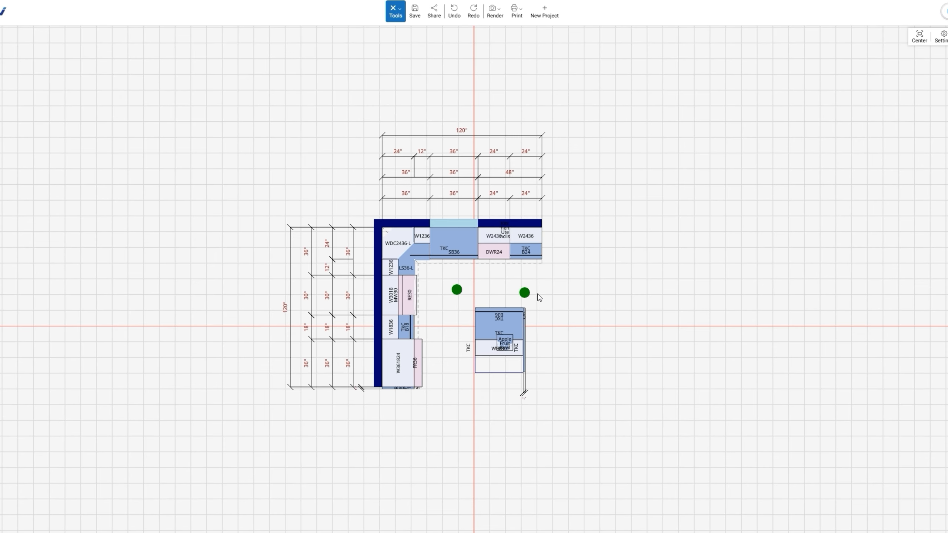
click(558, 290)
click(587, 366)
click(535, 367)
mouse_move(531, 371)
mouse_down()
mouse_move(389, 434)
mouse_move(437, 428)
mouse_up()
click(437, 427)
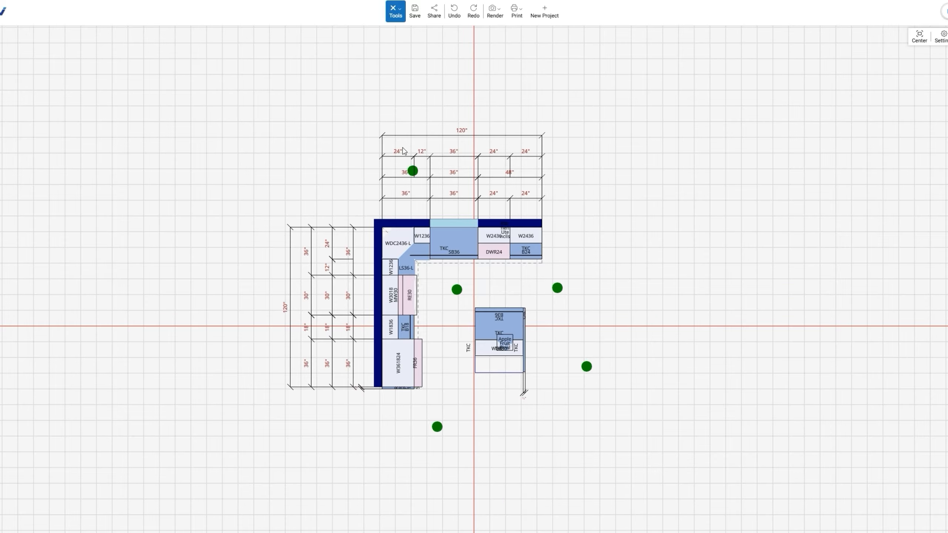
Leave the Lights tool, open a placed light's settings to check its height, intensity and shadow options, and close them.
click(394, 10)
click(394, 10)
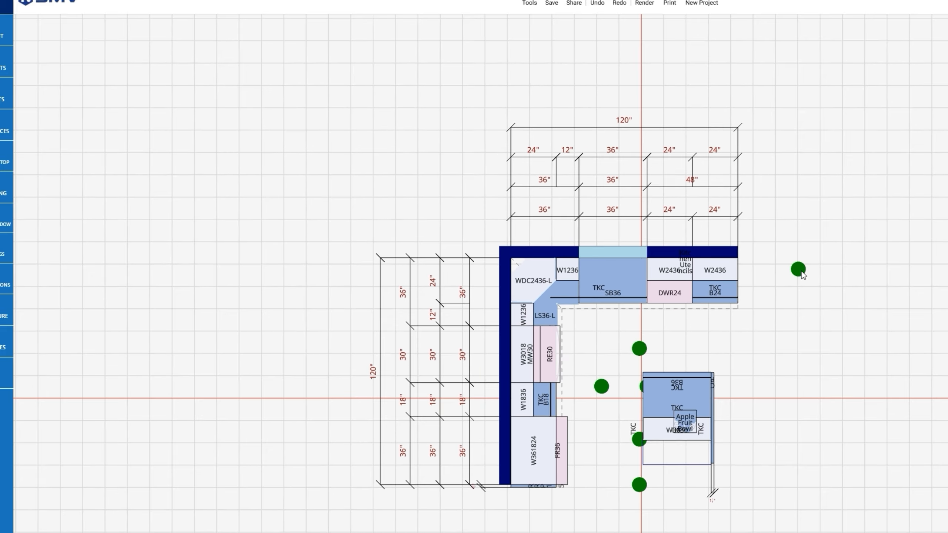
click(693, 154)
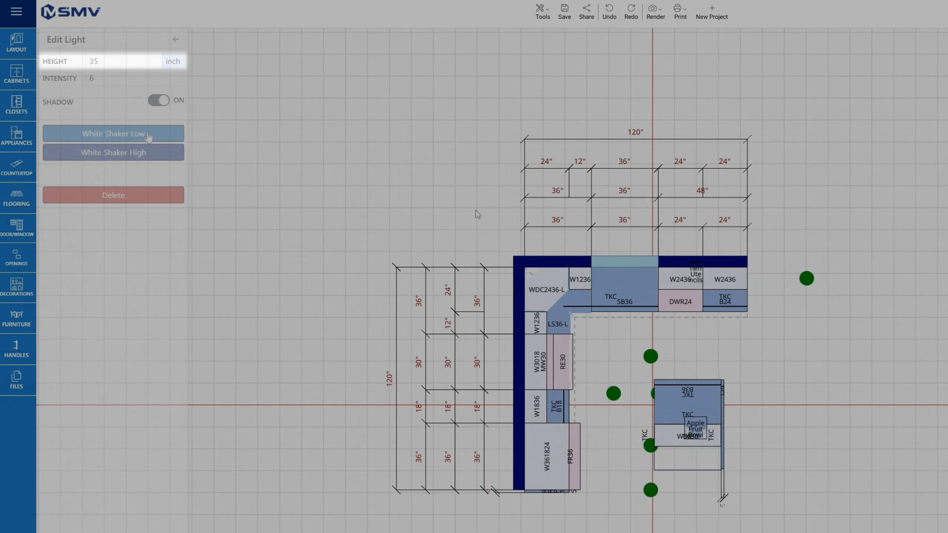
click(477, 214)
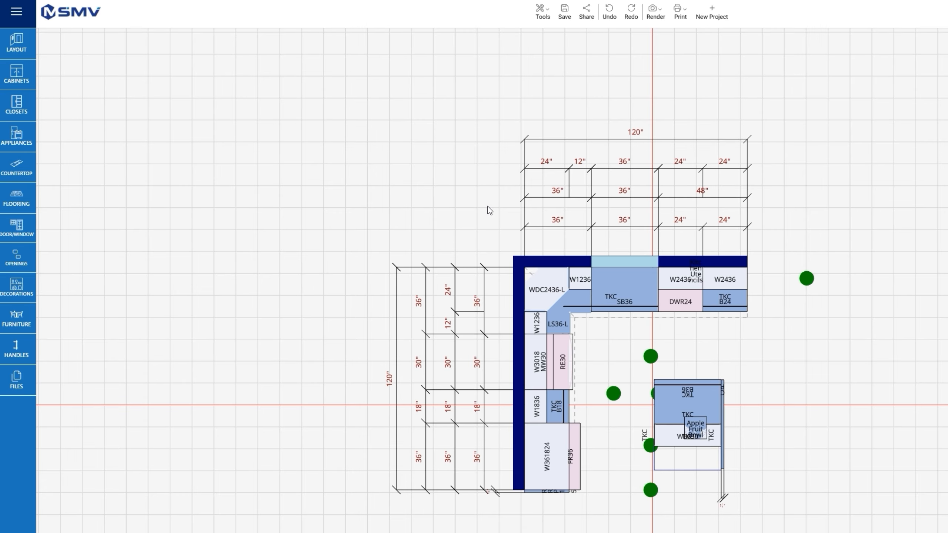
Generate the printable 2D layout image of the kitchen, inspect its preview and close it.
click(680, 16)
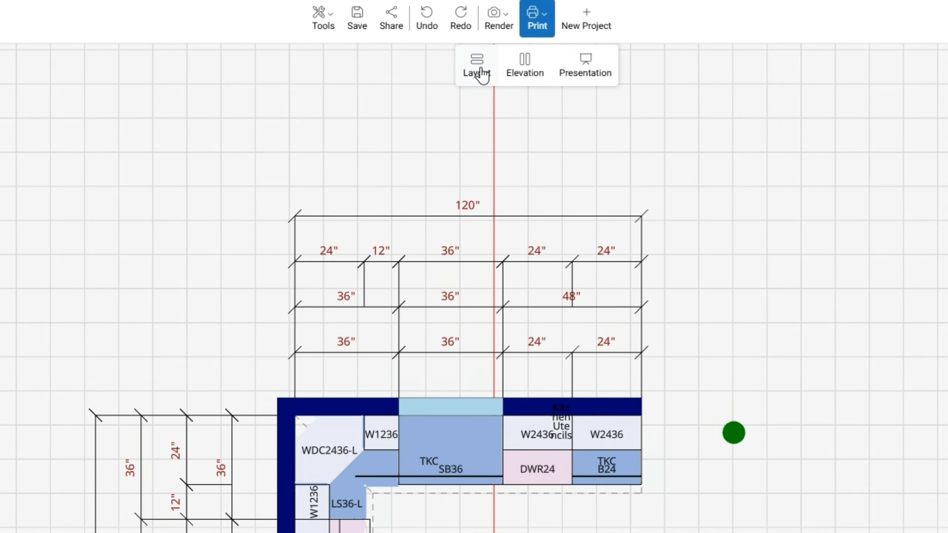
click(481, 75)
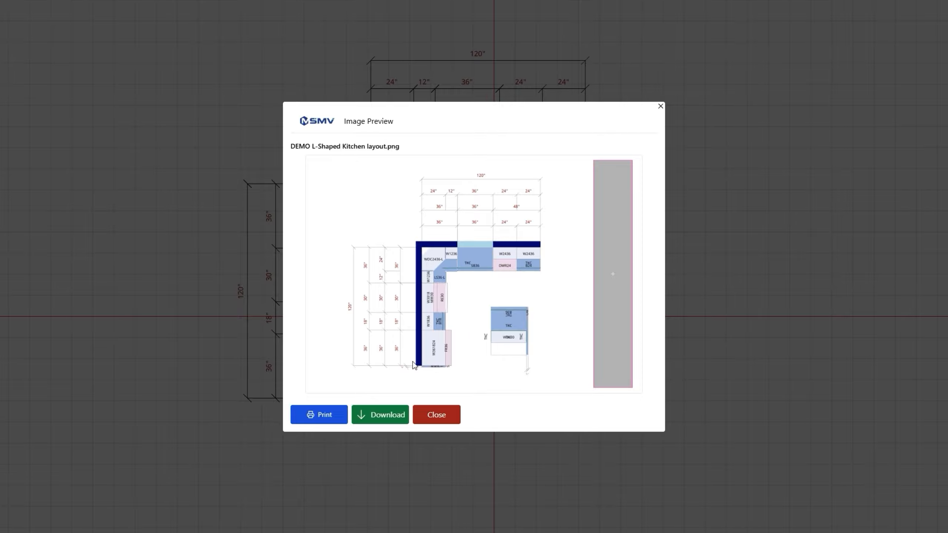
click(426, 418)
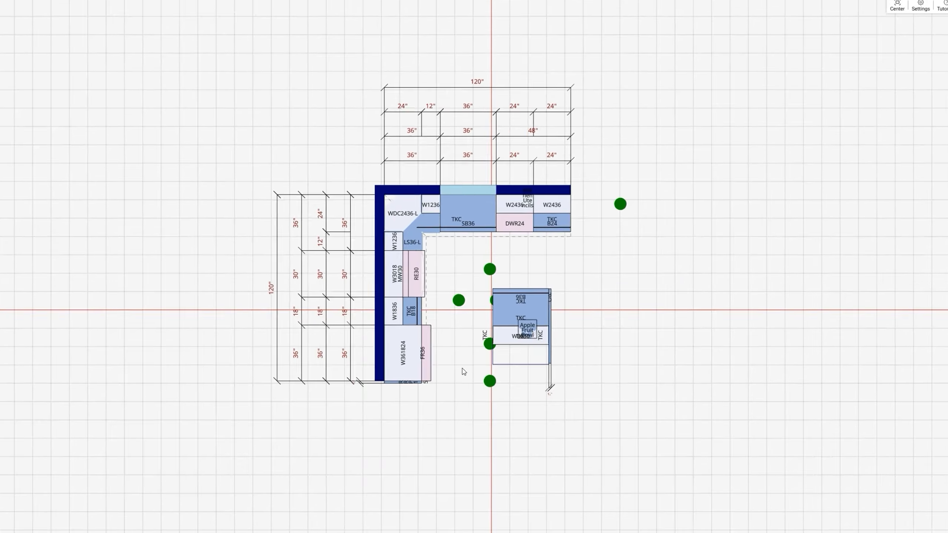
Generate the printable elevation images of both kitchen walls, inspect their preview and close it.
click(510, 11)
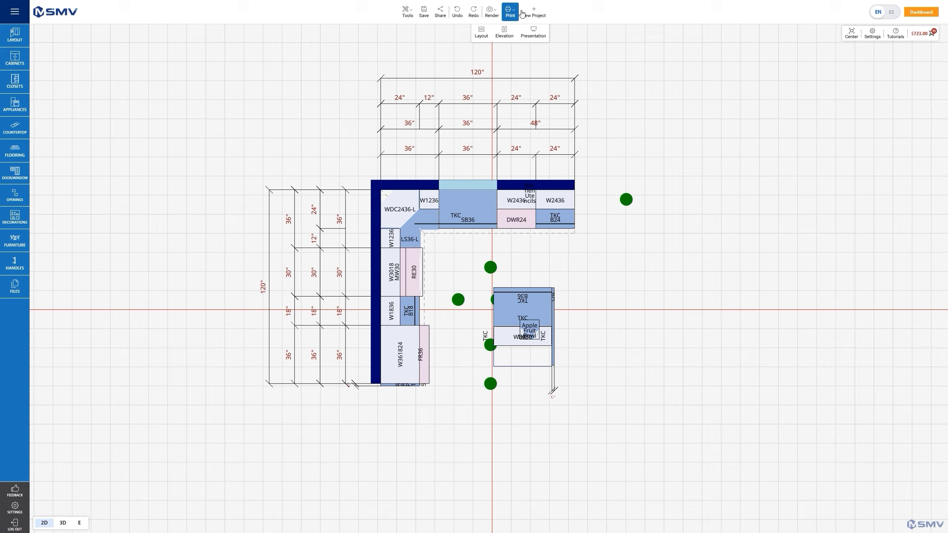
click(504, 37)
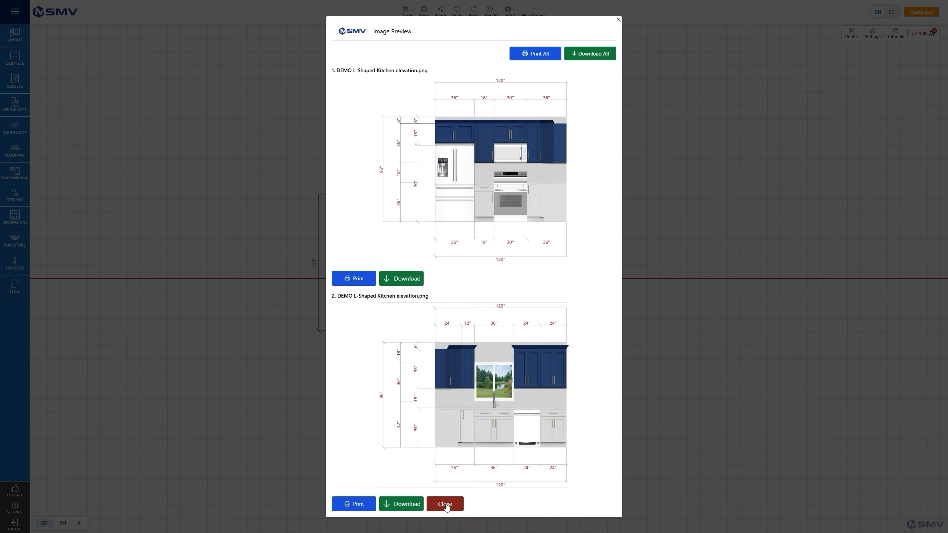
click(445, 504)
In the 3D view, look at the kitchen from Camera Views 1, 2 and 3, and return to a corner overview of the whole room.
scroll(629, 282, up, 3)
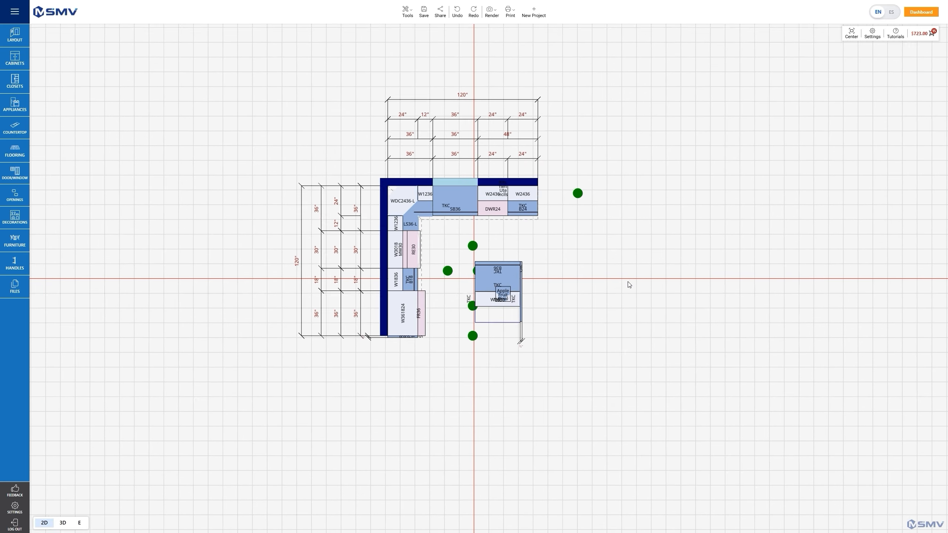
drag(633, 279, 655, 340)
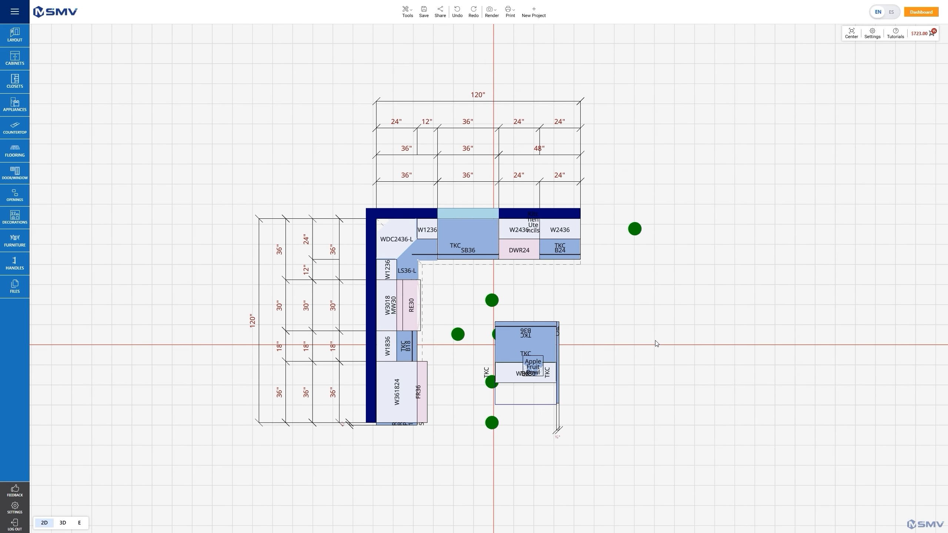
click(63, 523)
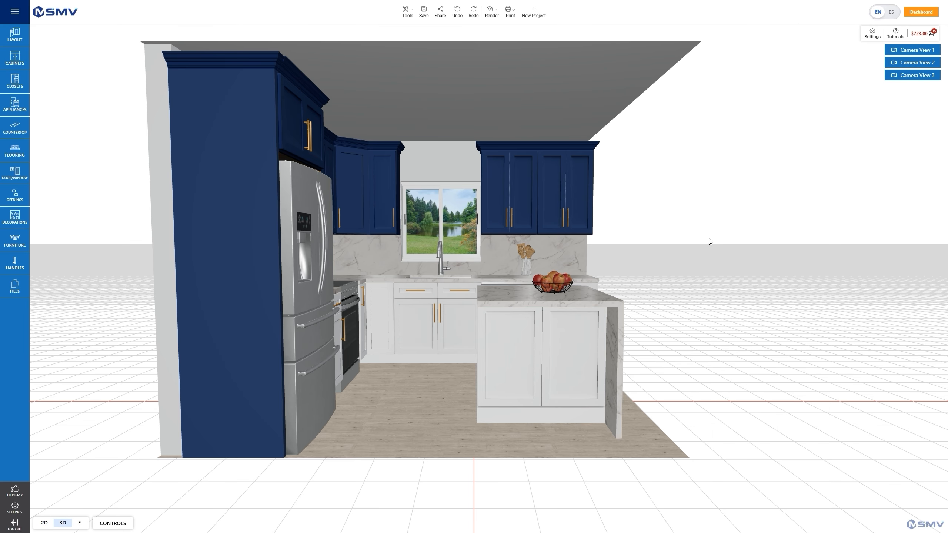
drag(708, 238, 647, 238)
scroll(647, 239, up, 3)
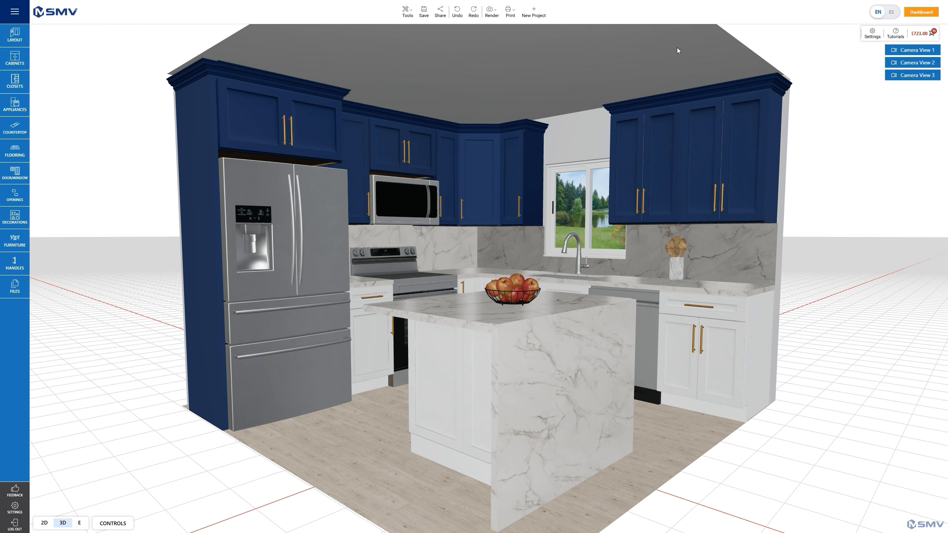
click(497, 17)
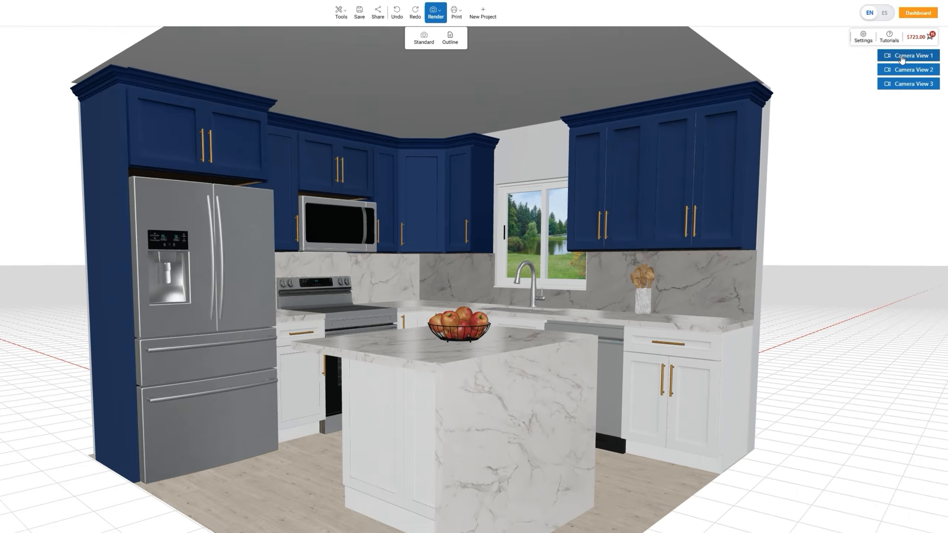
click(889, 74)
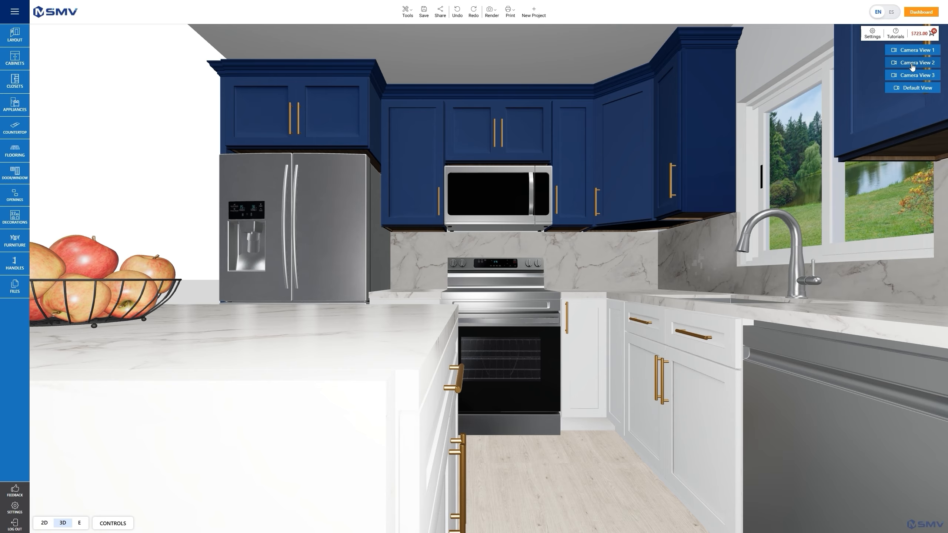
click(910, 62)
click(913, 76)
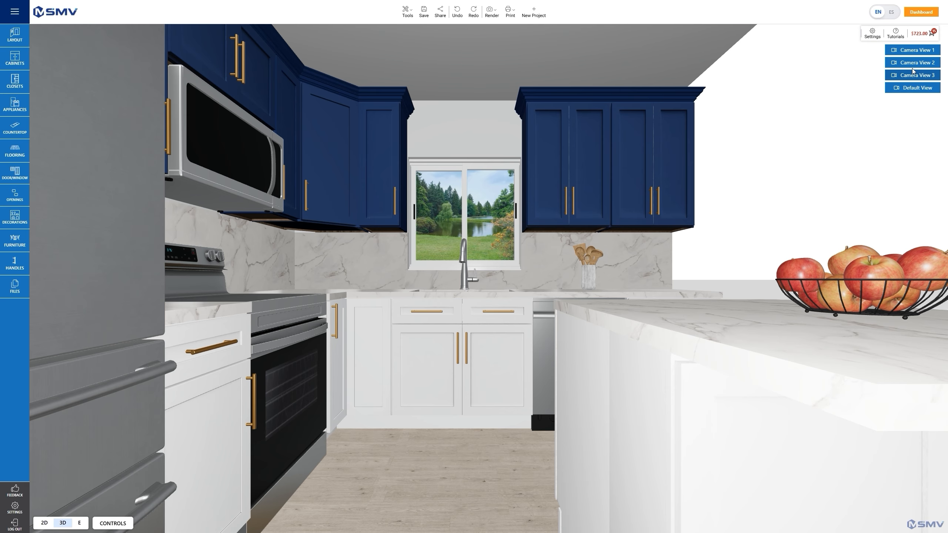
click(912, 62)
scroll(758, 355, down, 5)
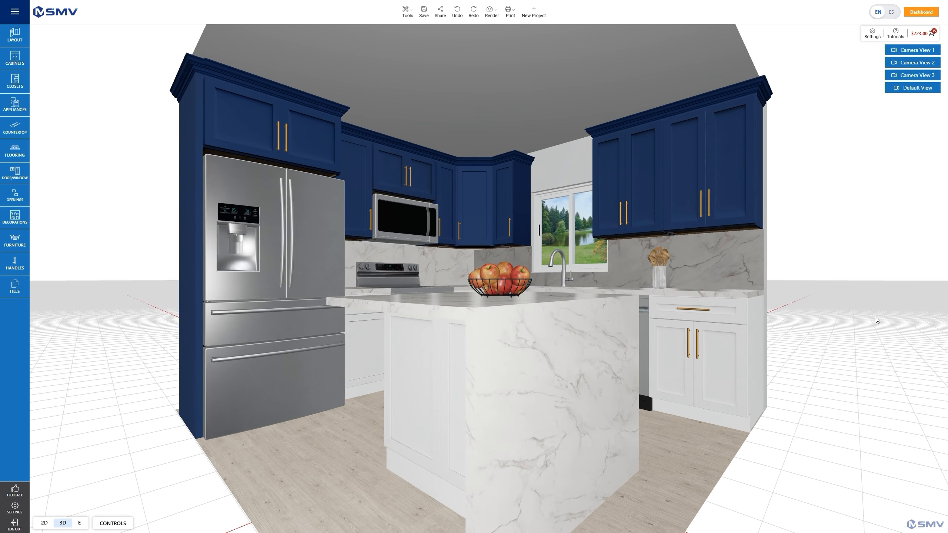
scroll(877, 336, down, 3)
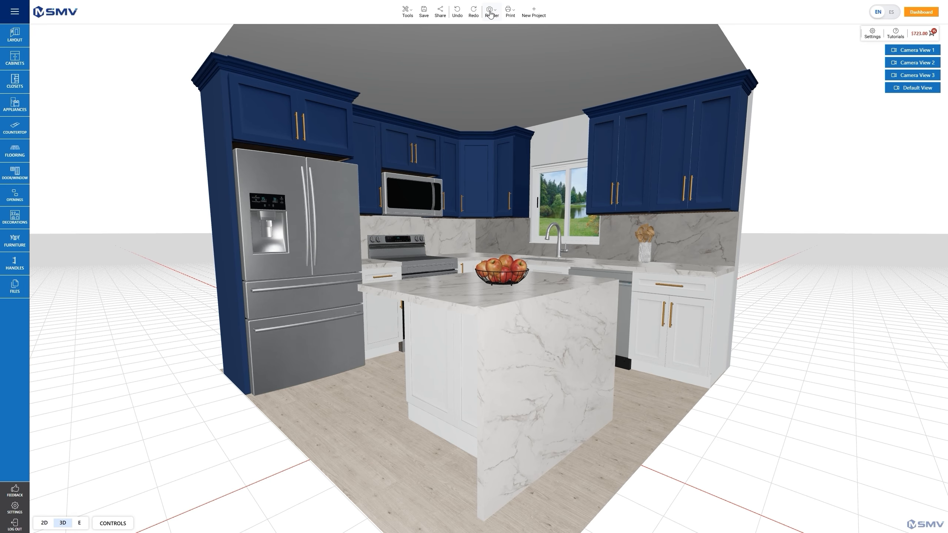
Create a Standard render of the kitchen from the corner overview, inspect the image and close the preview.
click(491, 14)
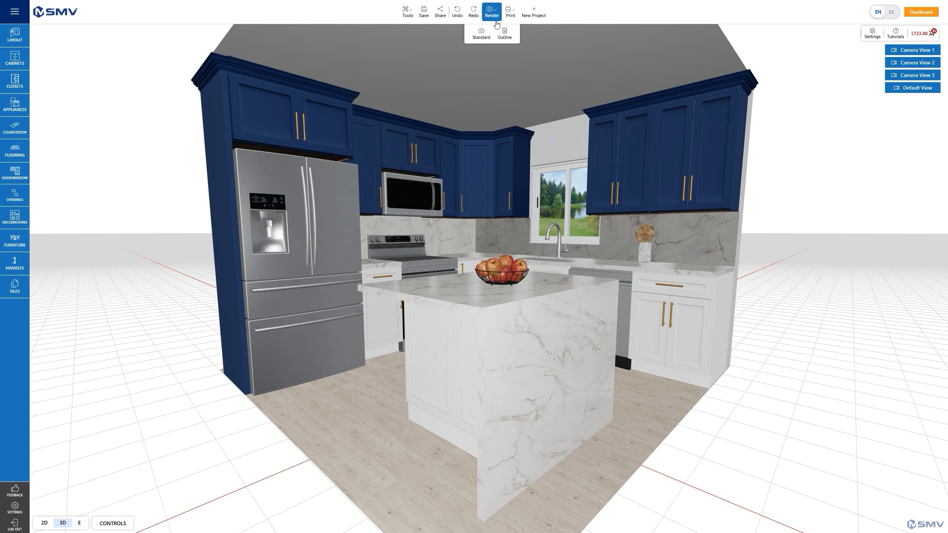
click(479, 37)
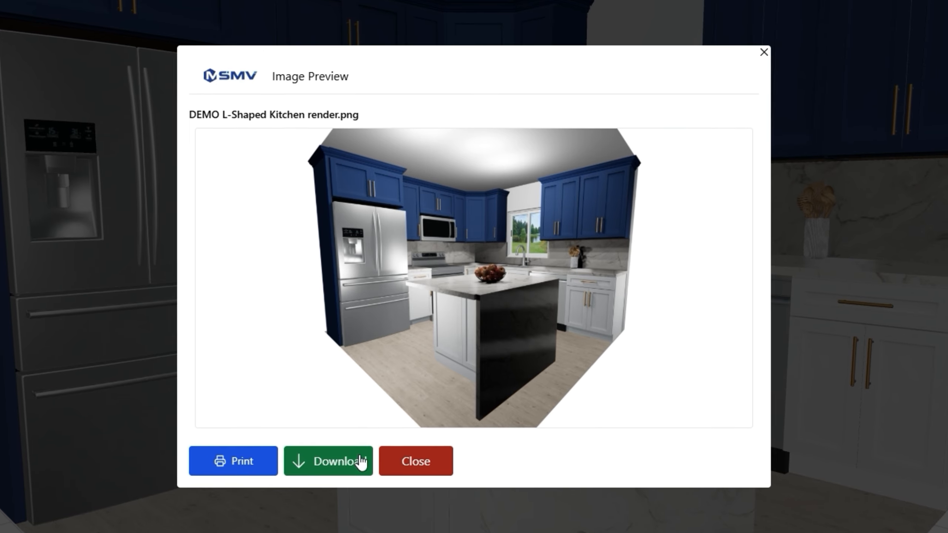
click(419, 472)
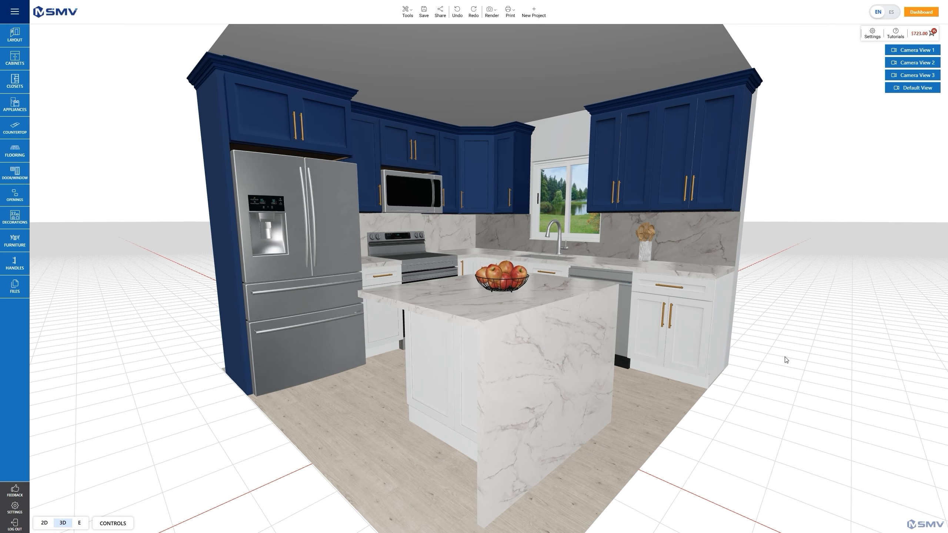
Create an Outline render of the kitchen from the same corner angle, inspect the line drawing and close the preview.
click(491, 11)
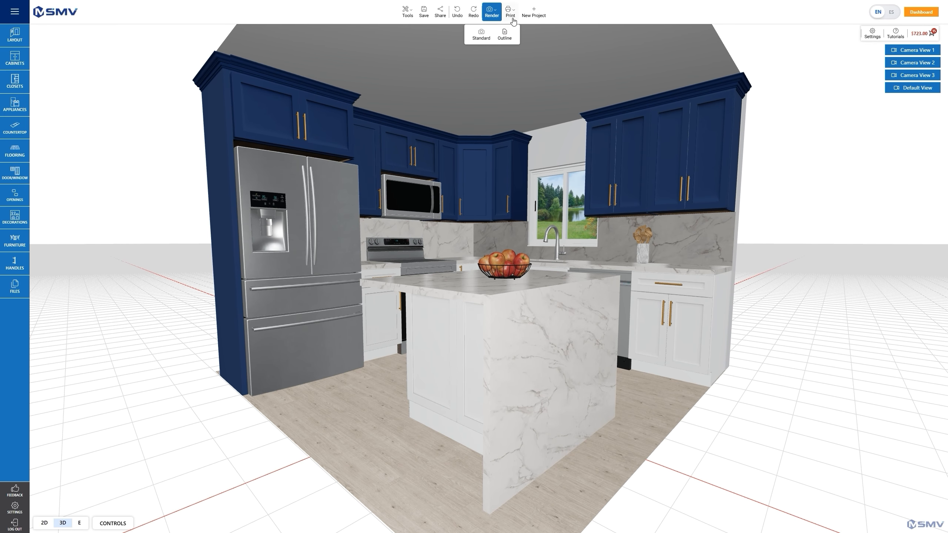
click(504, 36)
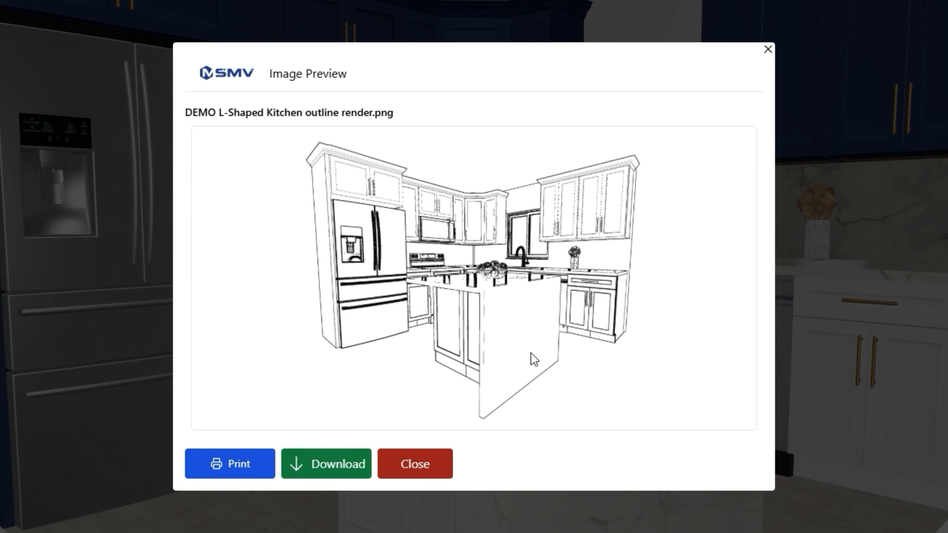
click(425, 467)
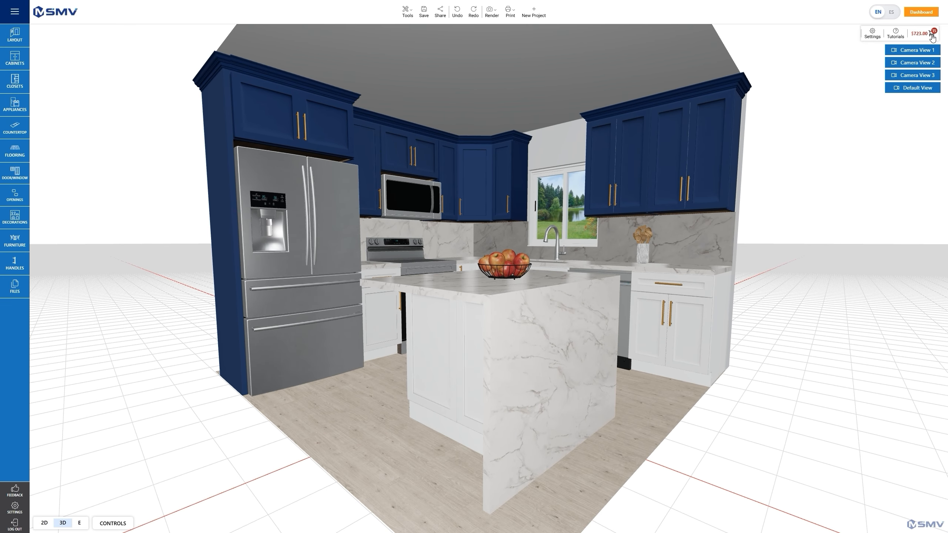
Review the cart's cabinet list, stock and prices, check the Share Design customer e-mail option, and close the cart.
click(931, 35)
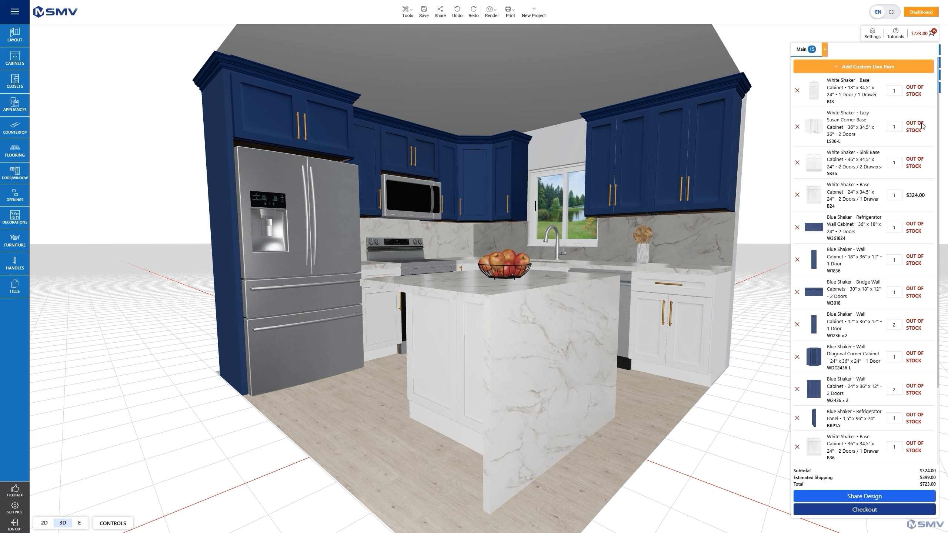
scroll(932, 168, down, 3)
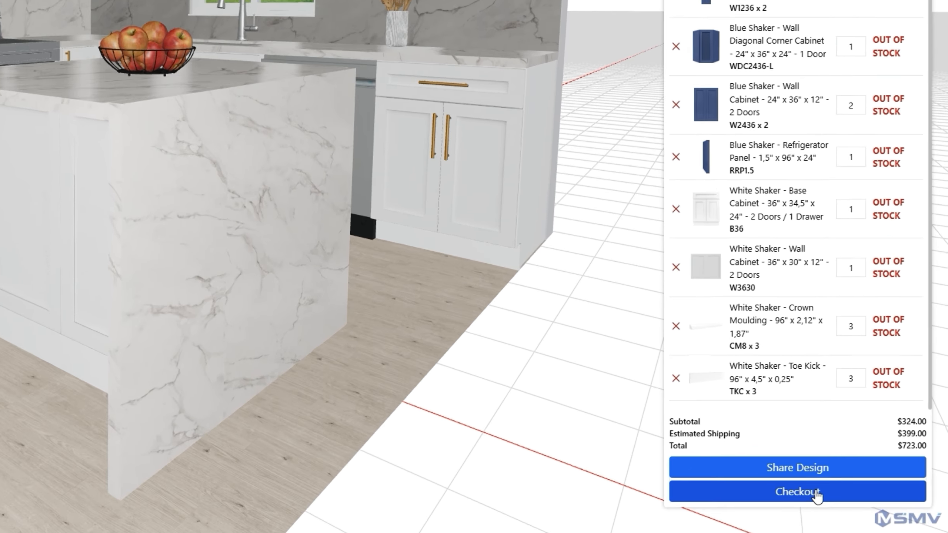
click(877, 508)
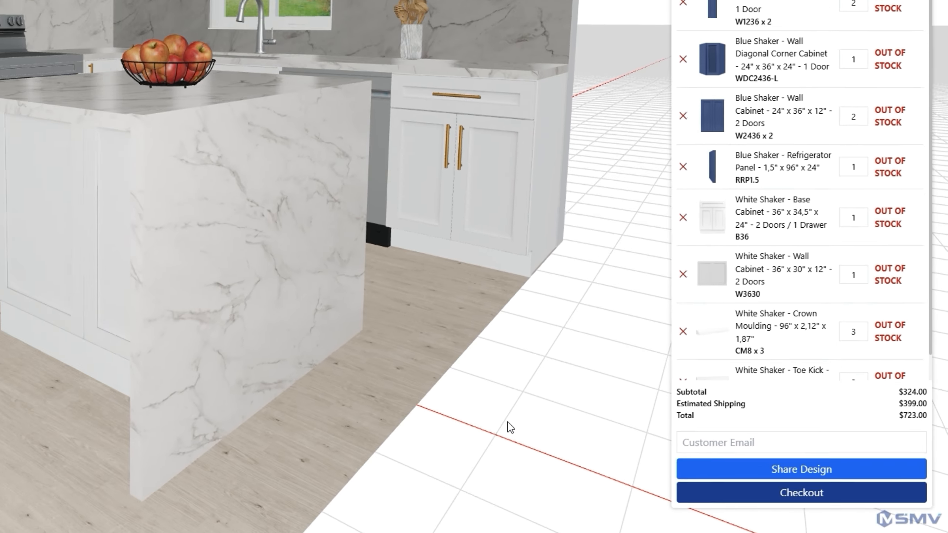
click(198, 349)
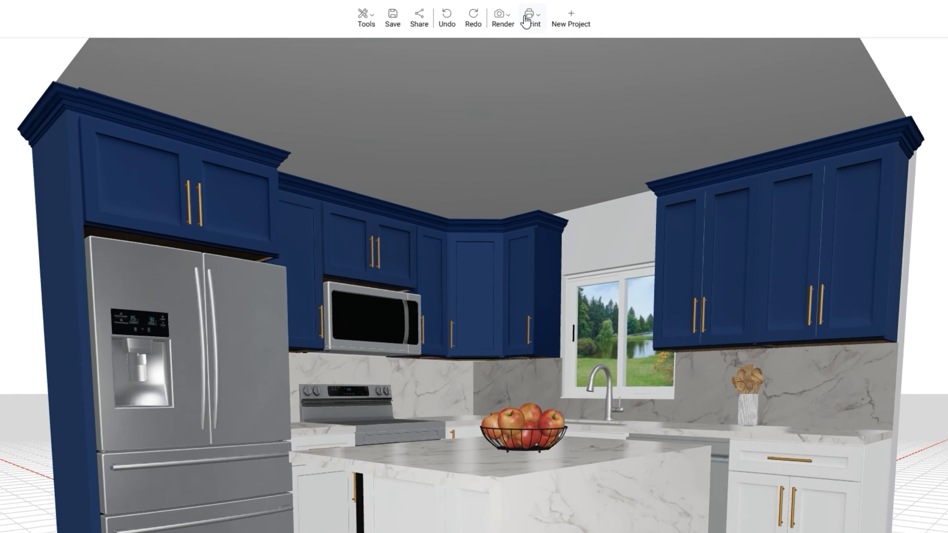
Generate the project's presentation PDF without attached renders or custom slides, and look through its preview pages.
click(510, 12)
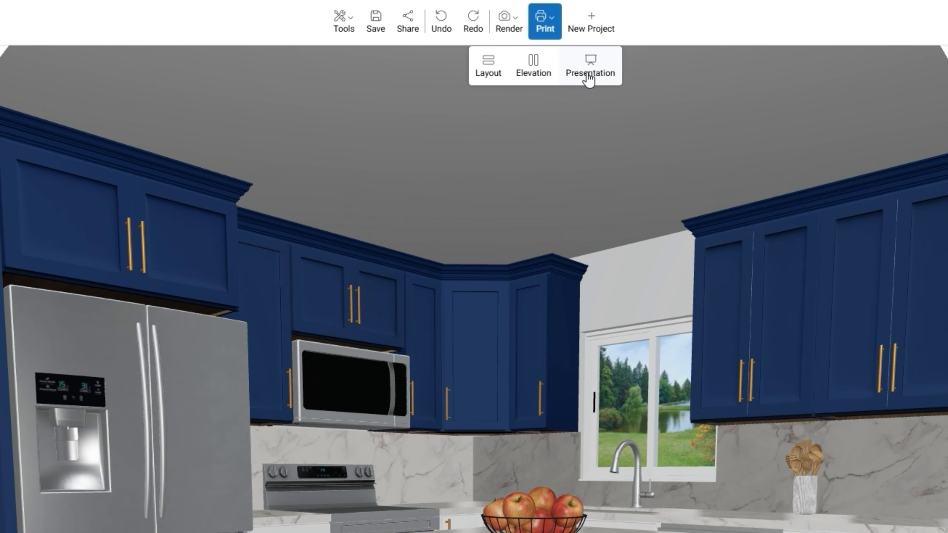
click(587, 75)
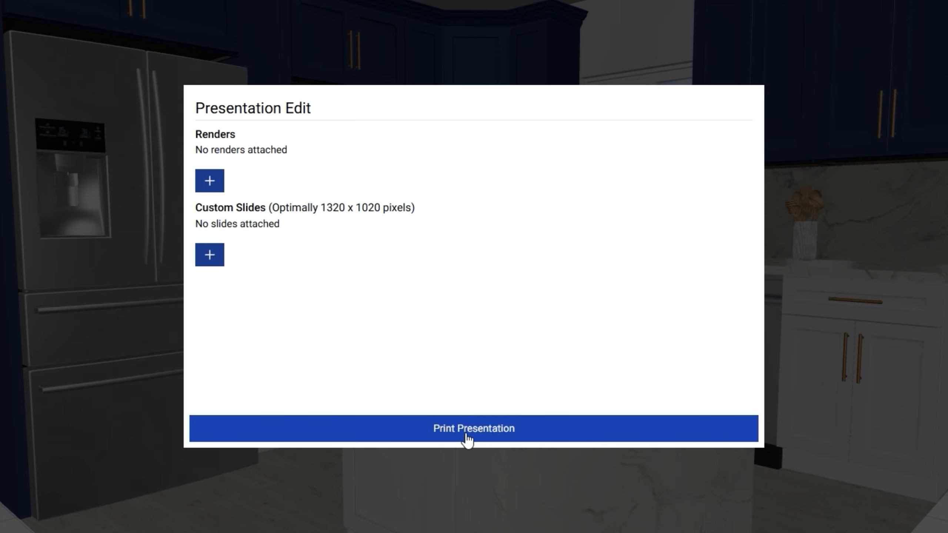
click(467, 439)
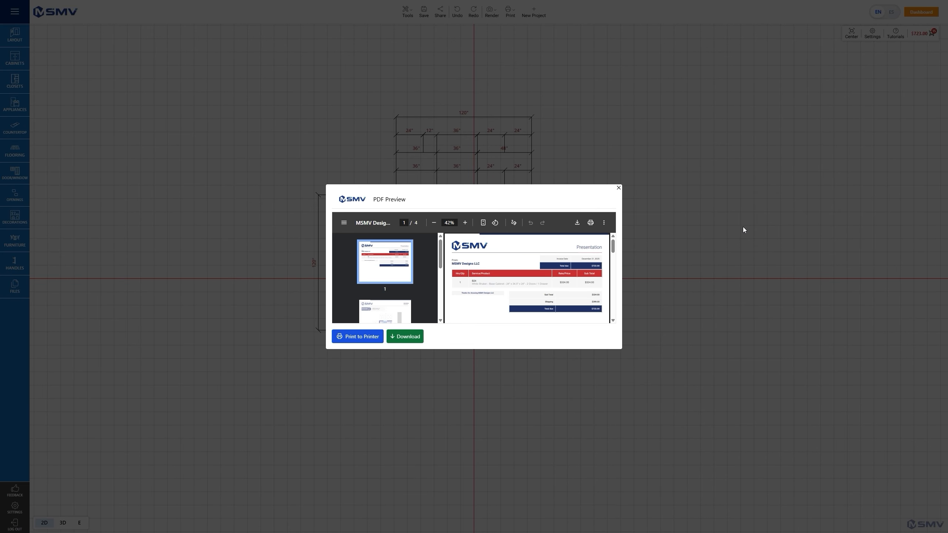
scroll(510, 288, down, 3)
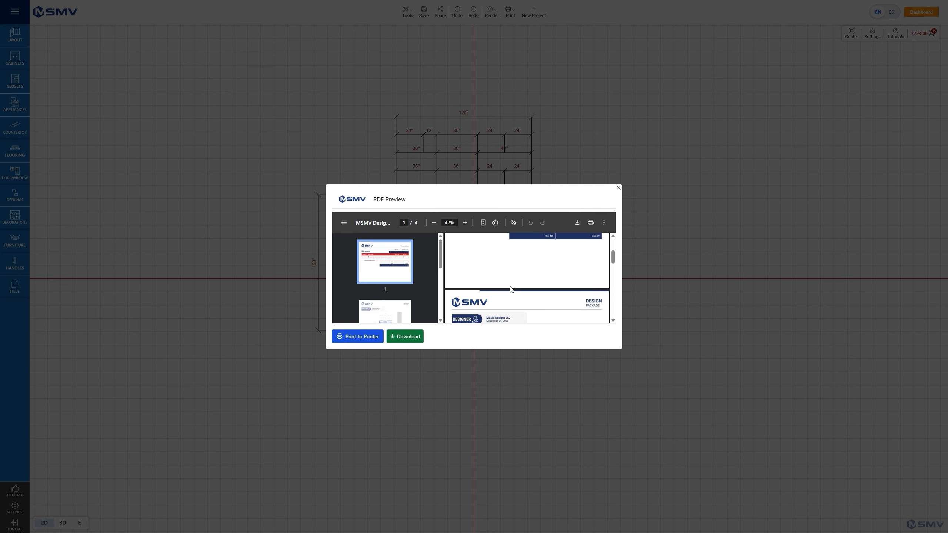
scroll(510, 288, down, 5)
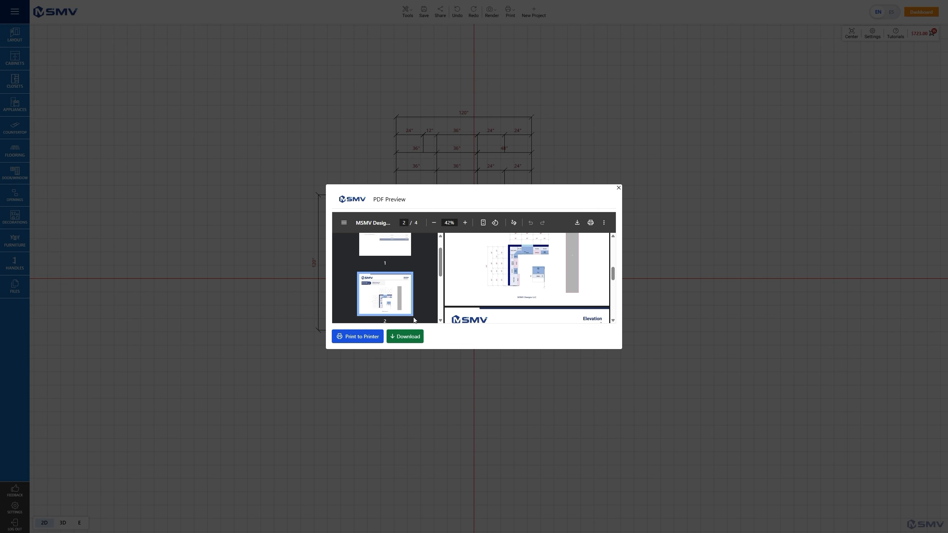